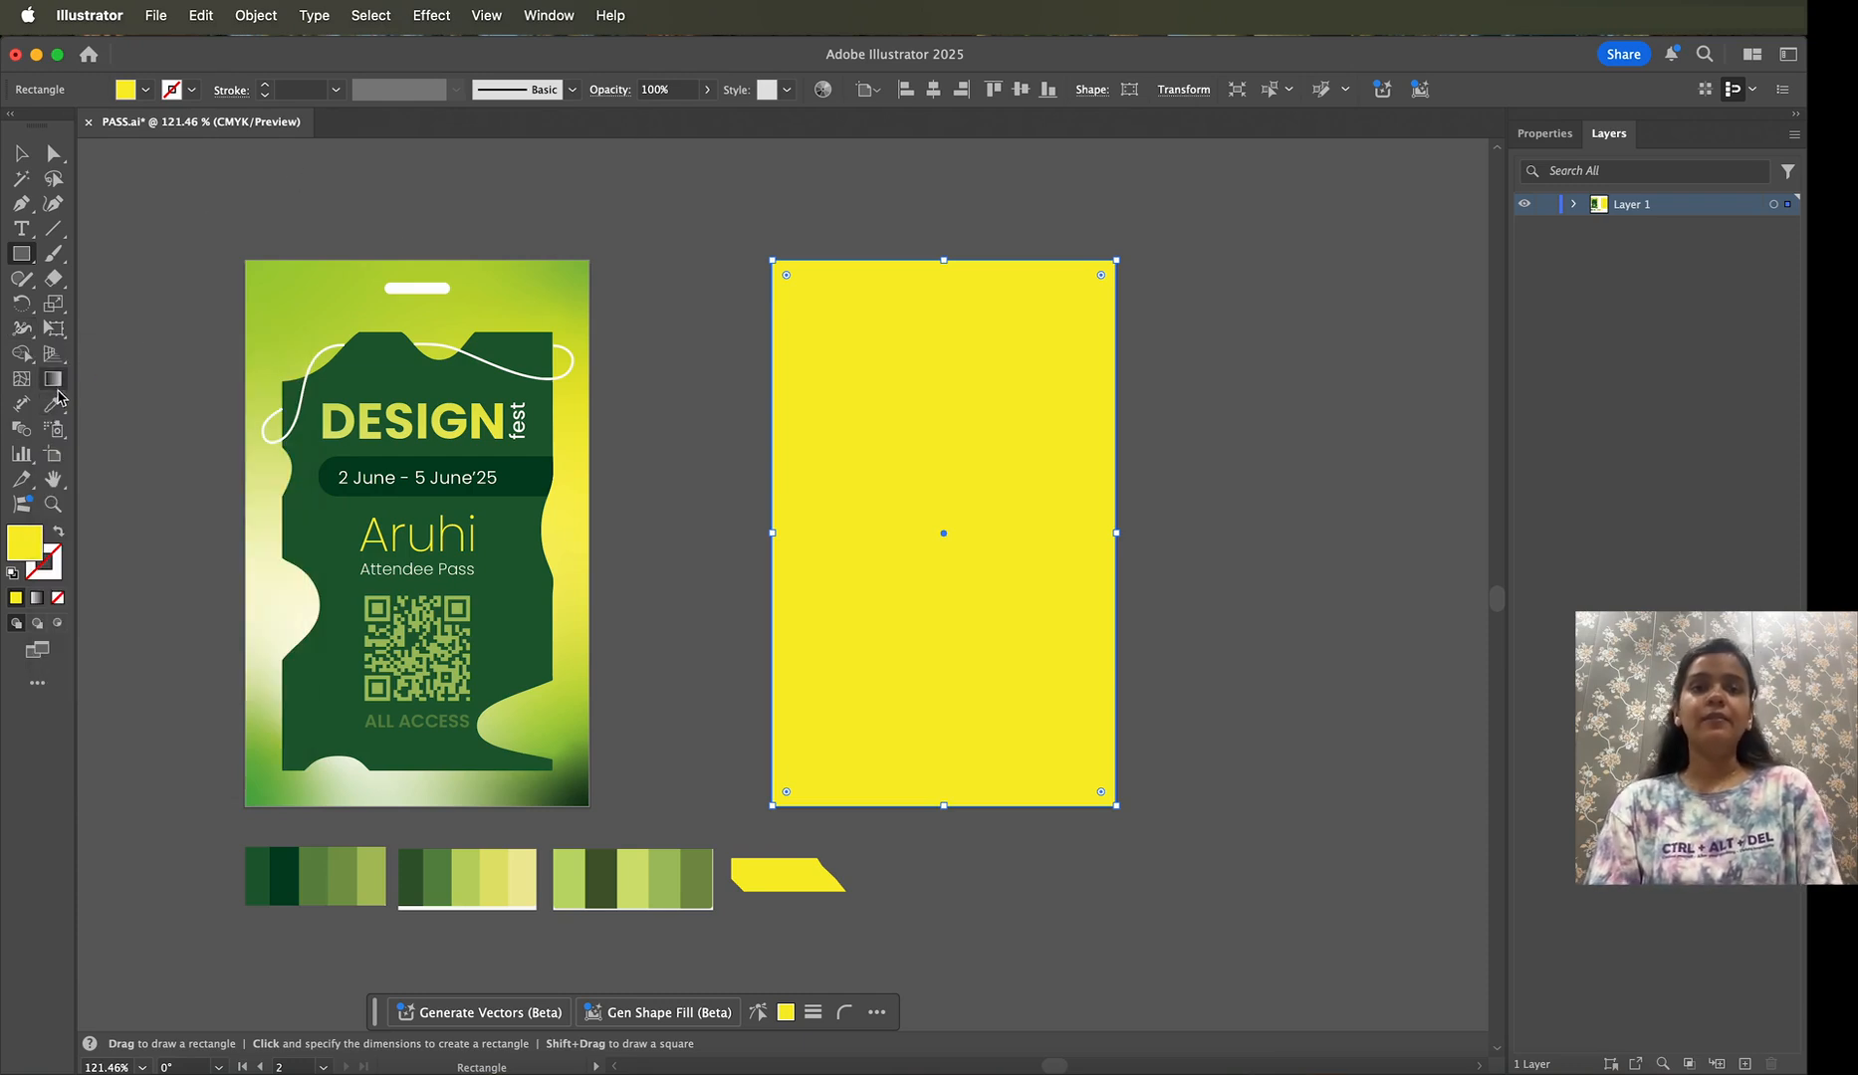
Step: Fill the yellow background rectangle with a freeform gradient using the Gradient tool
{"action": "key", "text": "g"}
{"action": "left_click", "coordinate": [837, 456]}
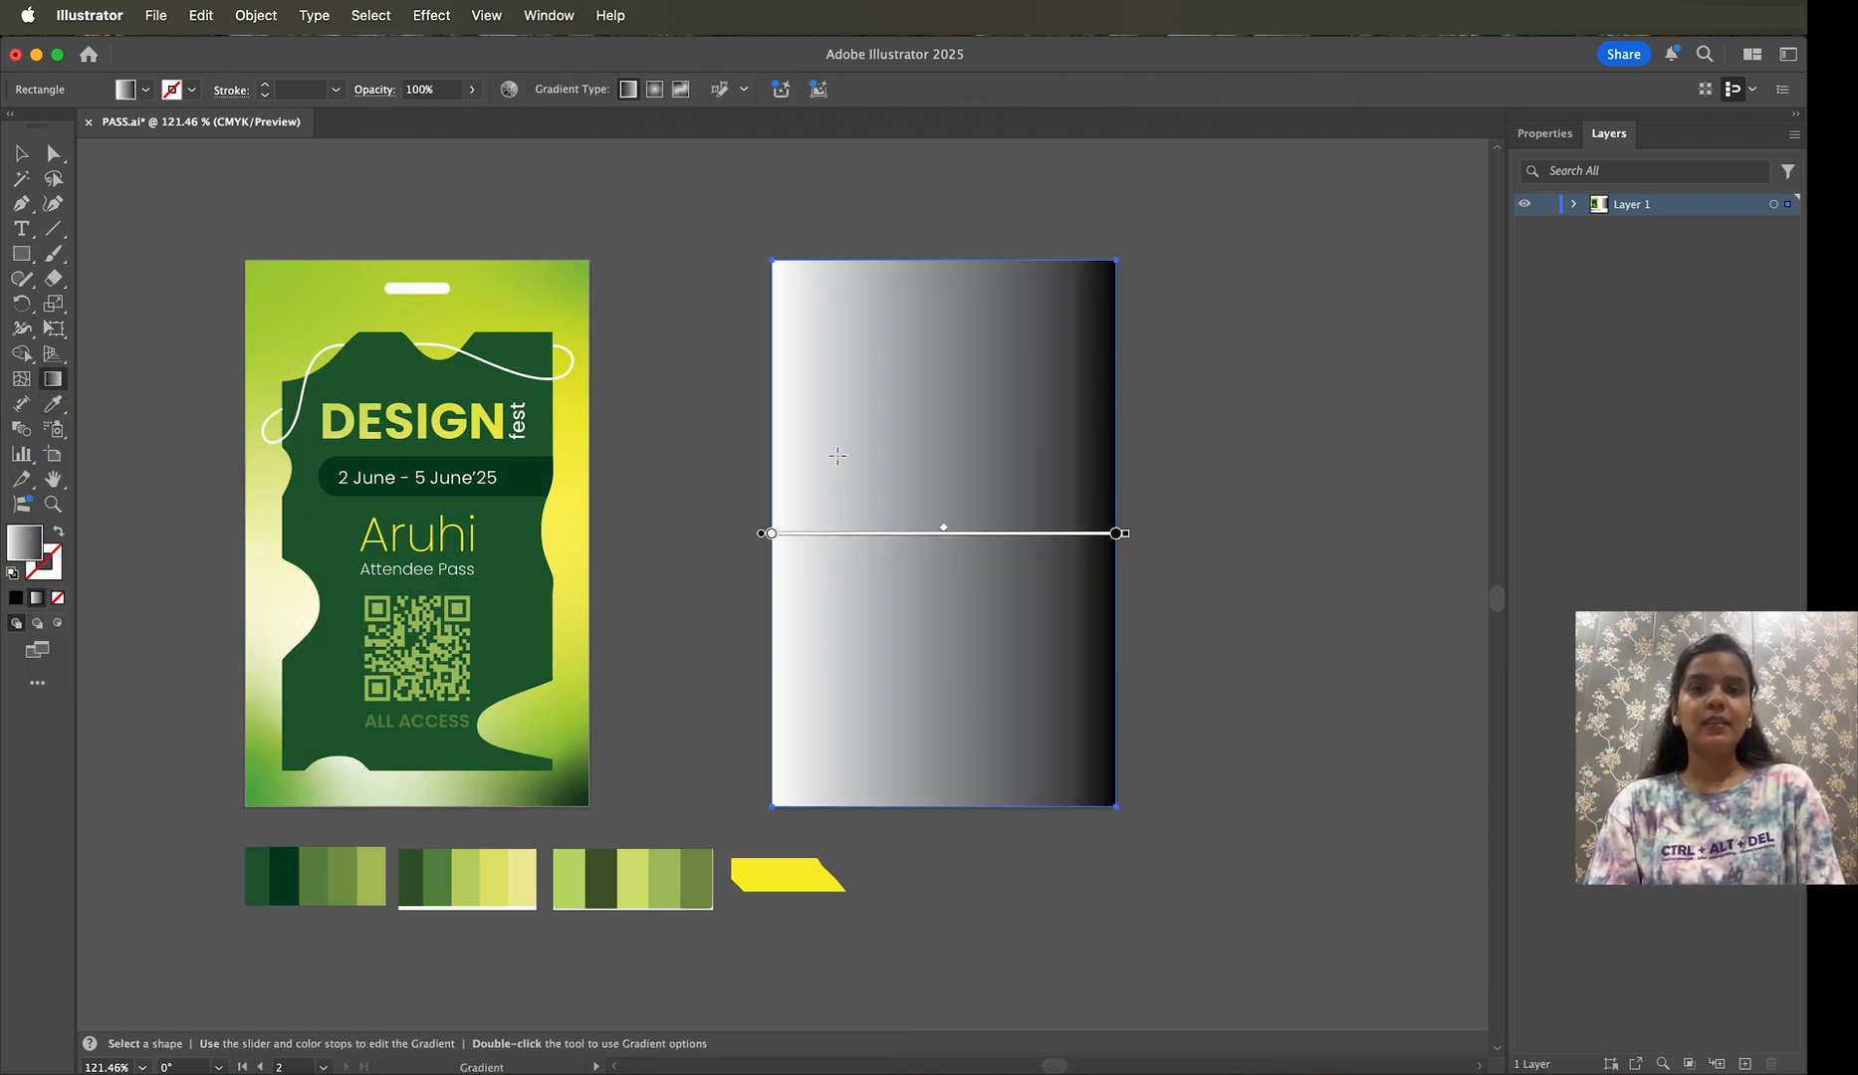
{"action": "left_click", "coordinate": [563, 18]}
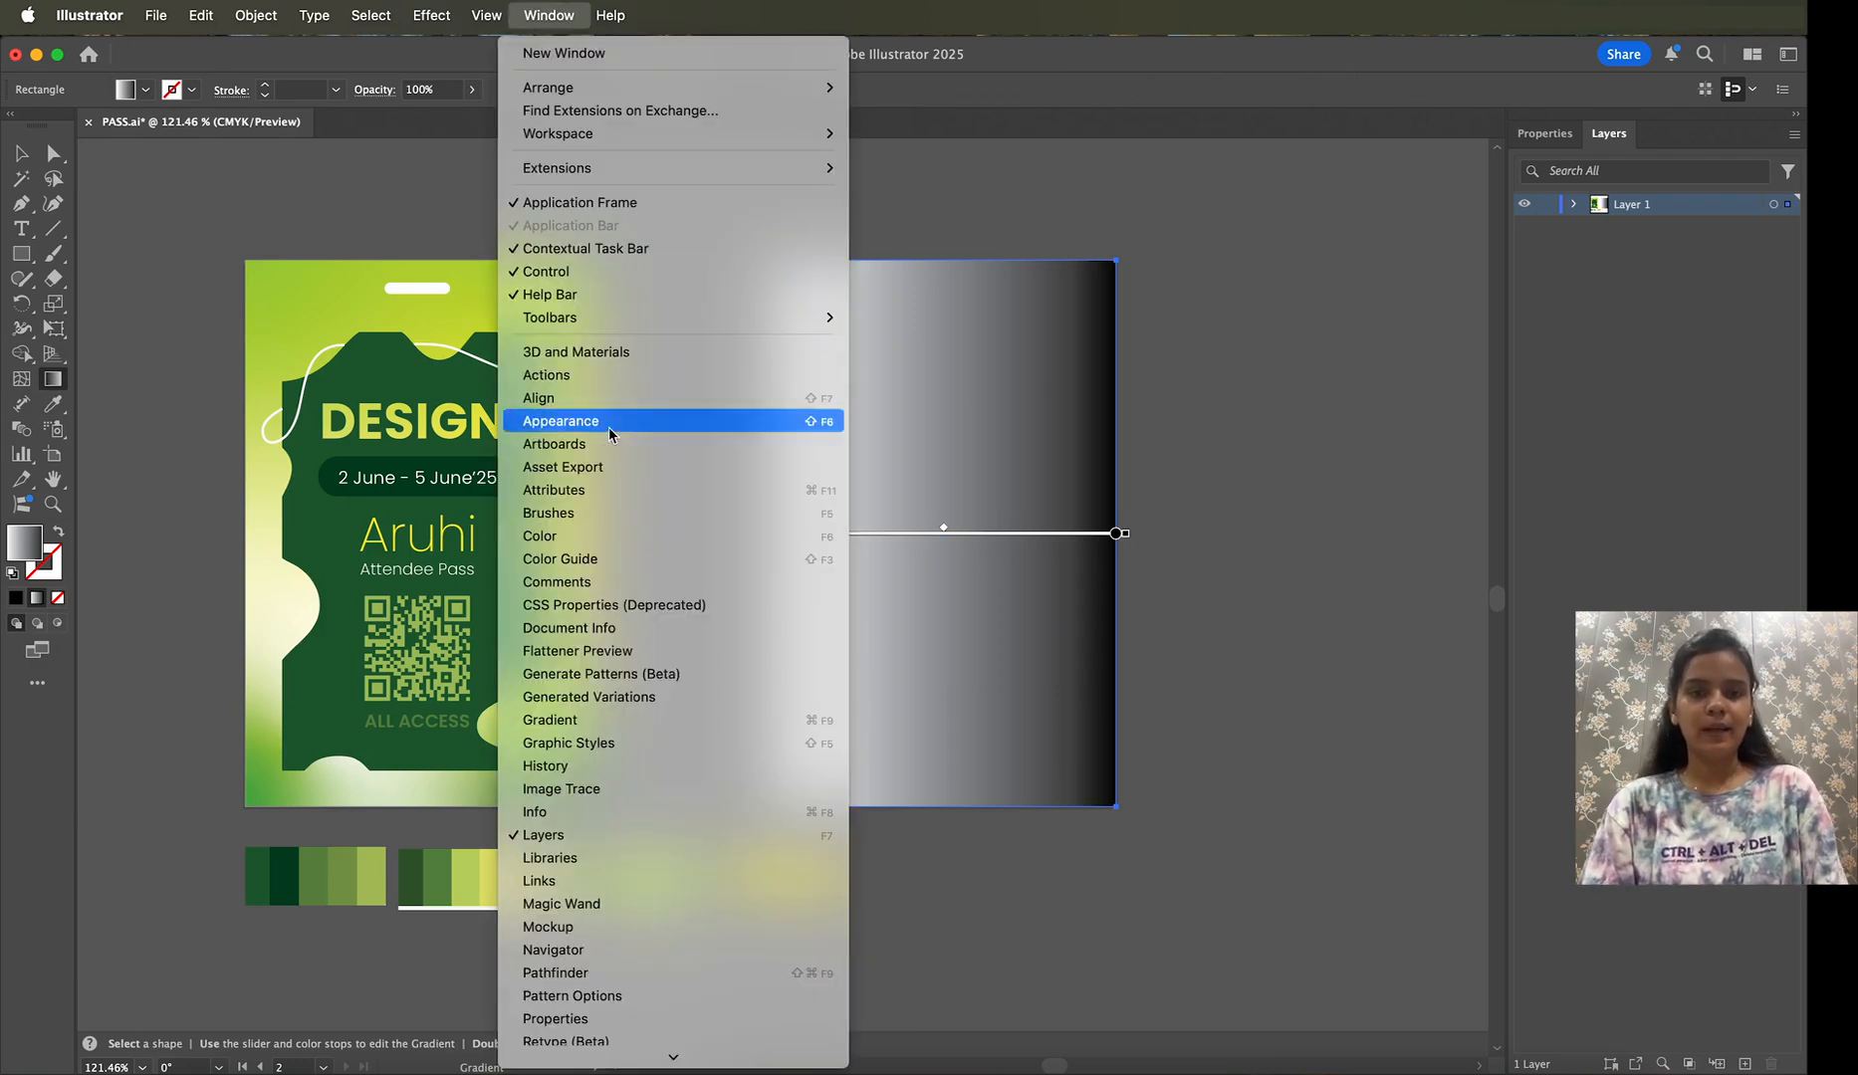
{"action": "left_click", "coordinate": [602, 719]}
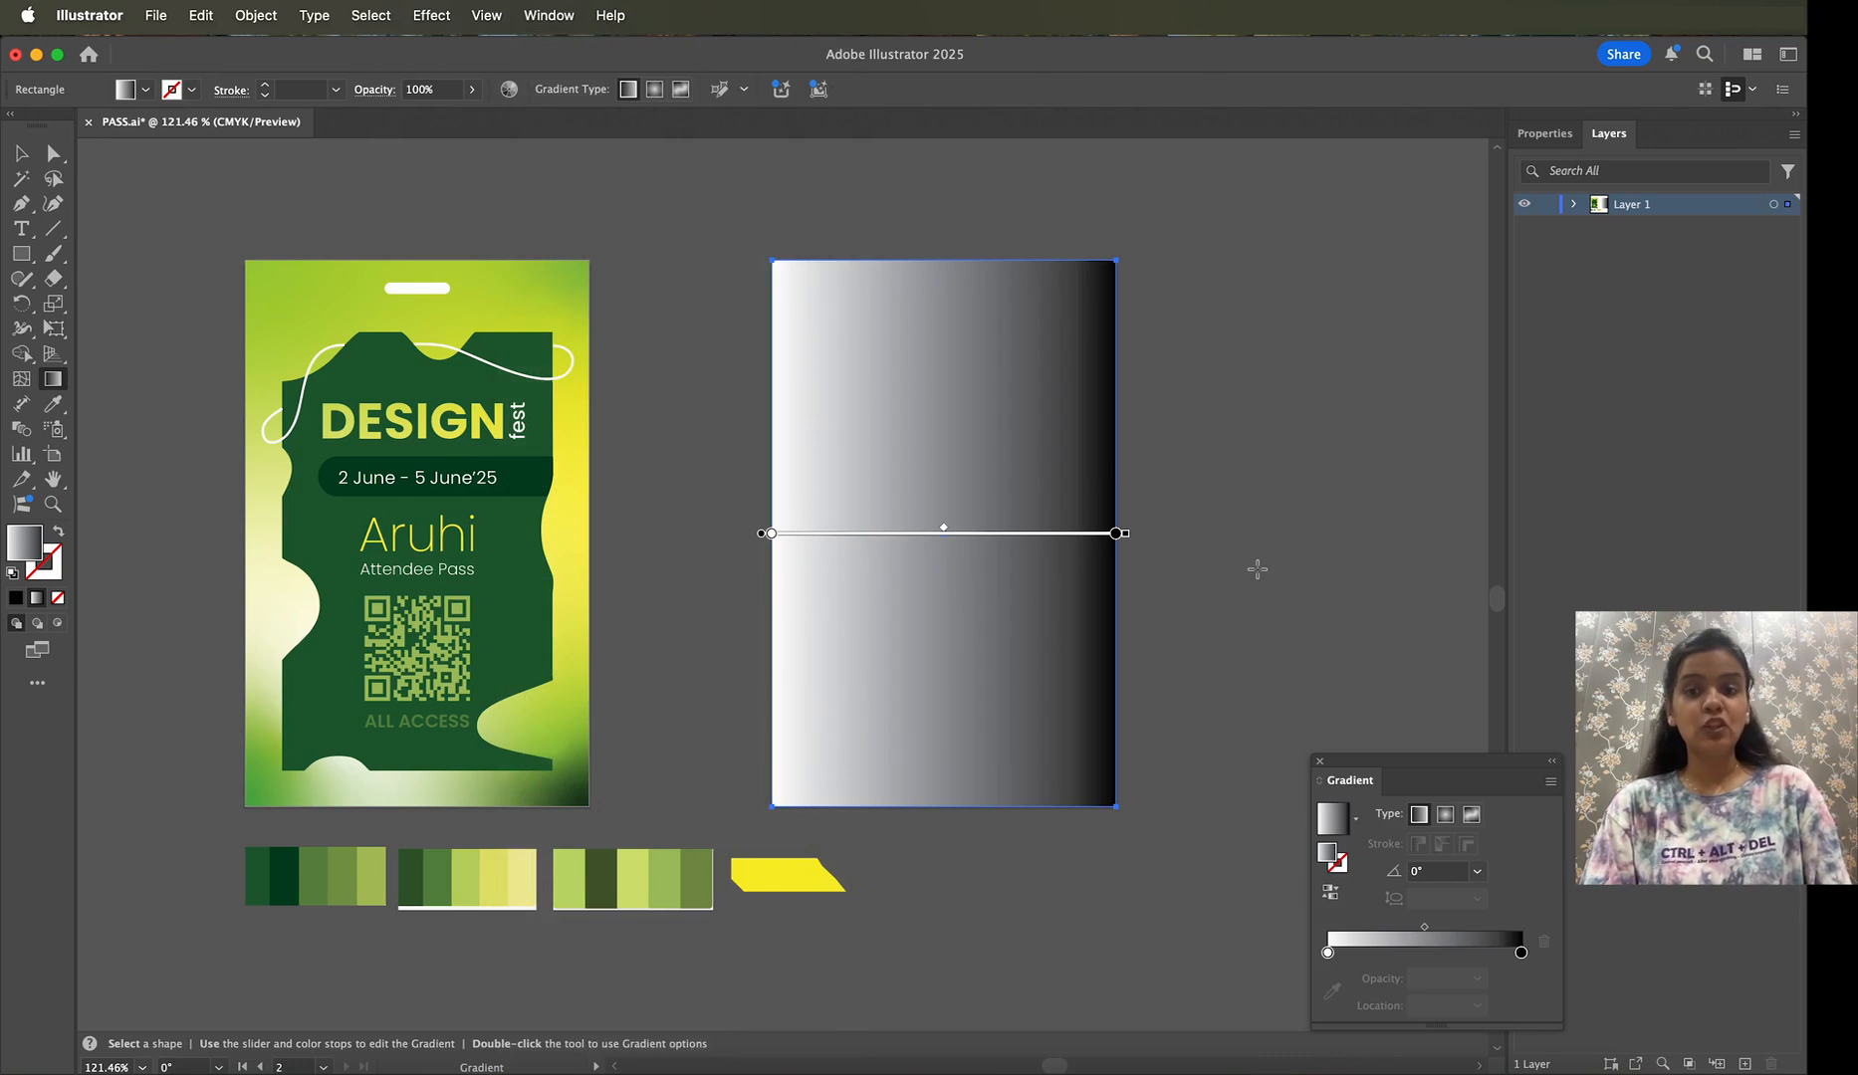
{"action": "left_click", "coordinate": [1471, 814]}
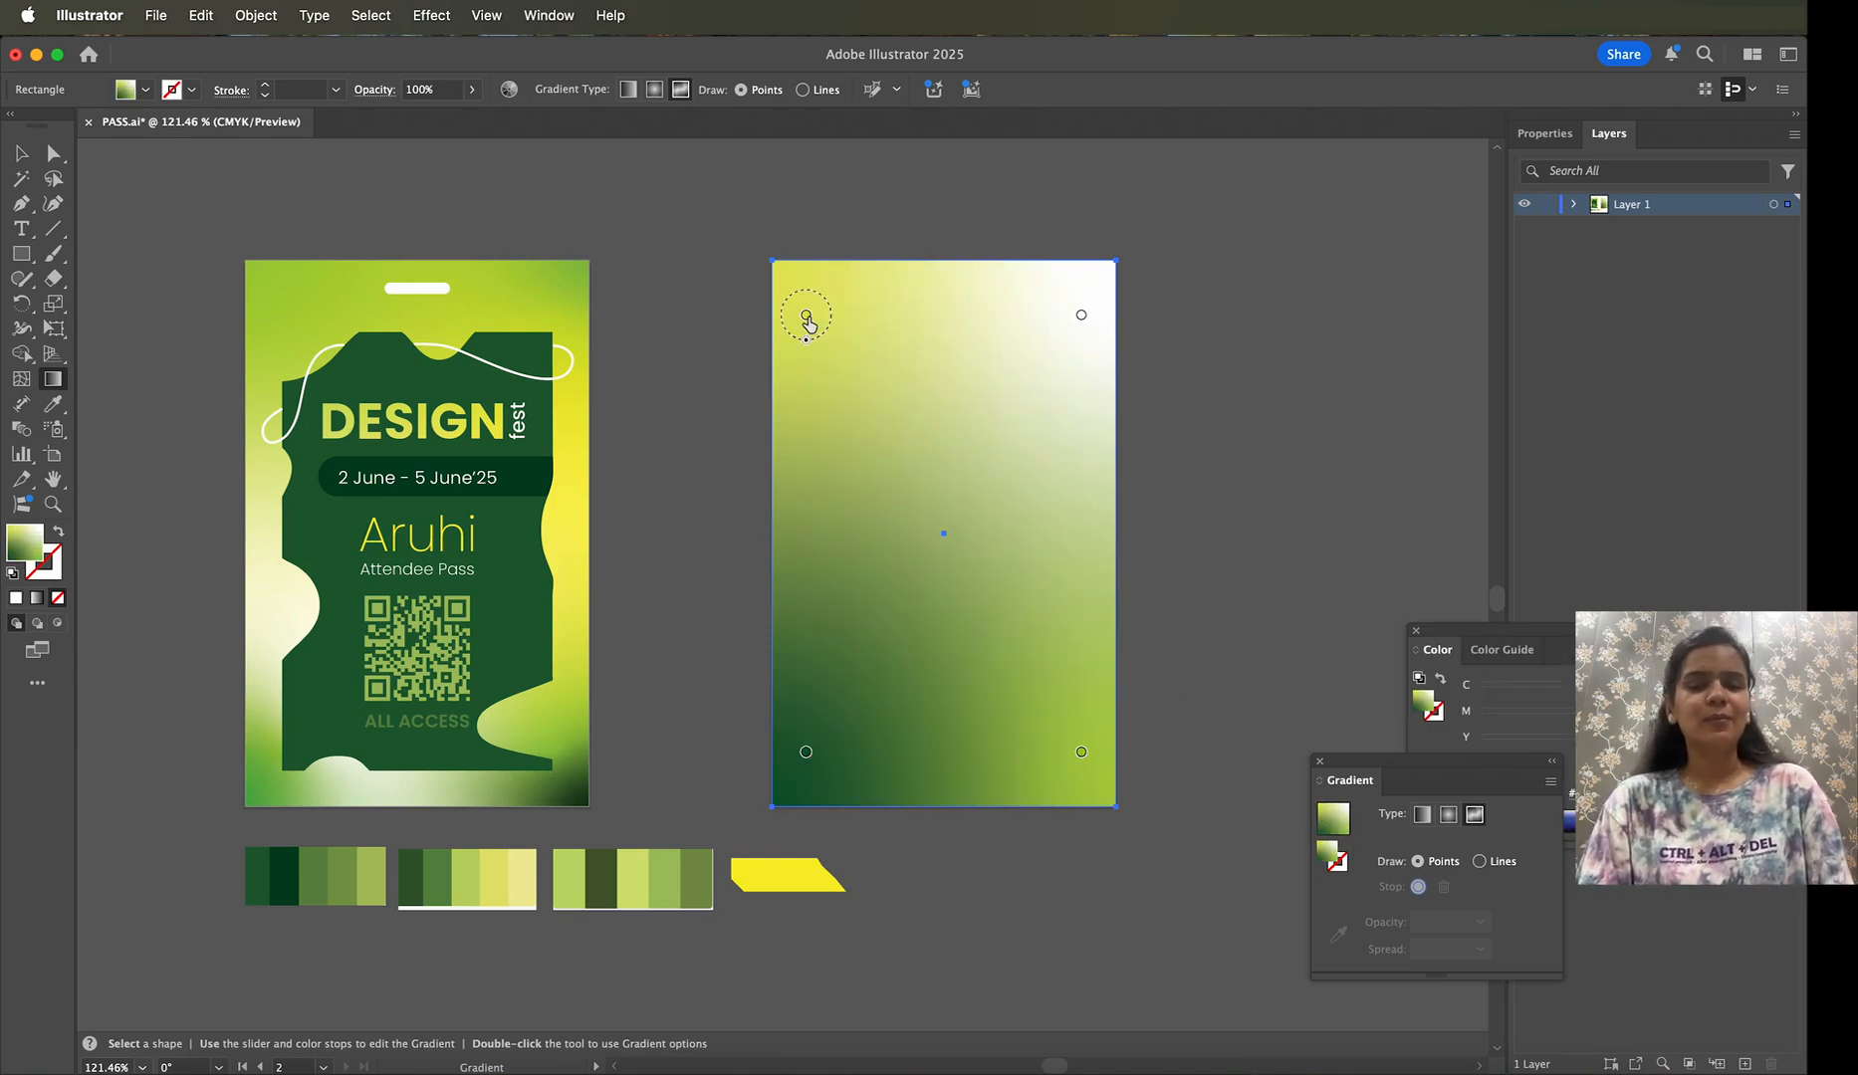
Step: Recolor the gradient's lower-left stop with the medium green from the second palette and move it closer to the rectangle's corner
{"action": "left_click", "coordinate": [806, 316]}
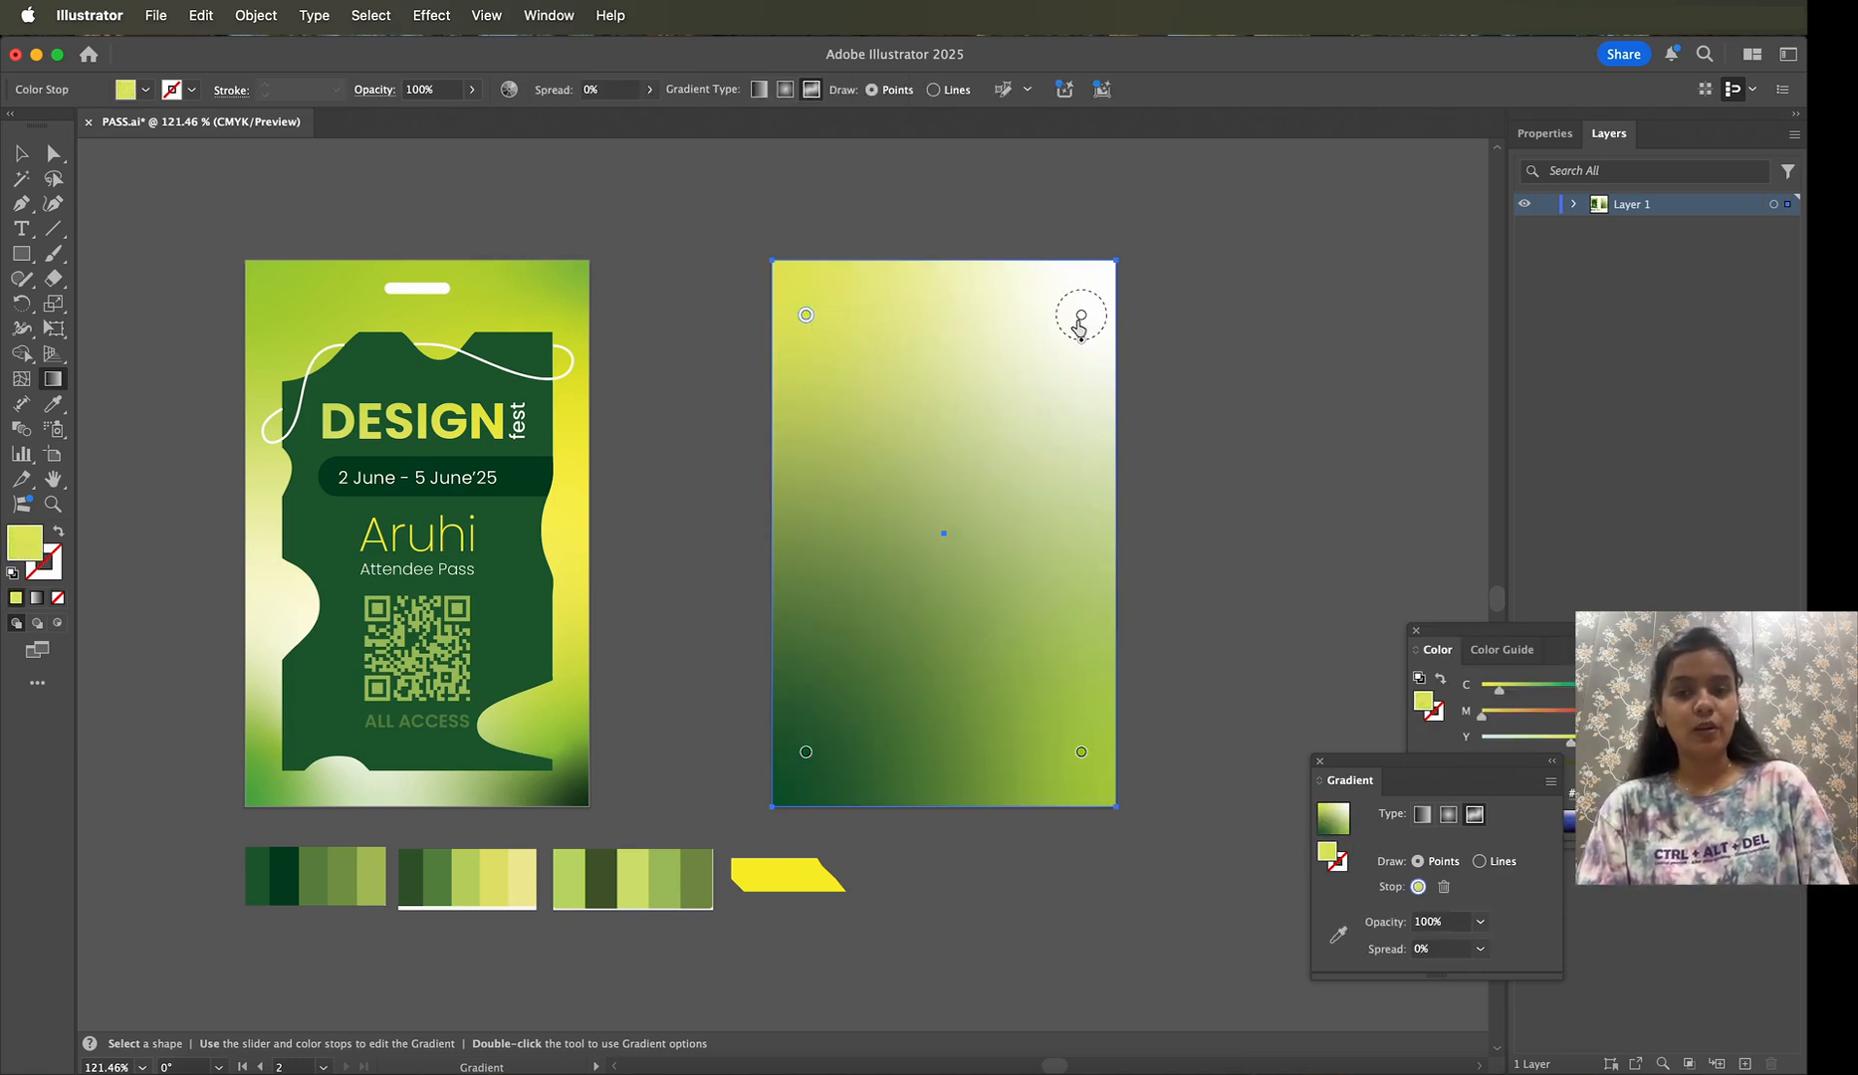
{"action": "left_click", "coordinate": [1080, 317]}
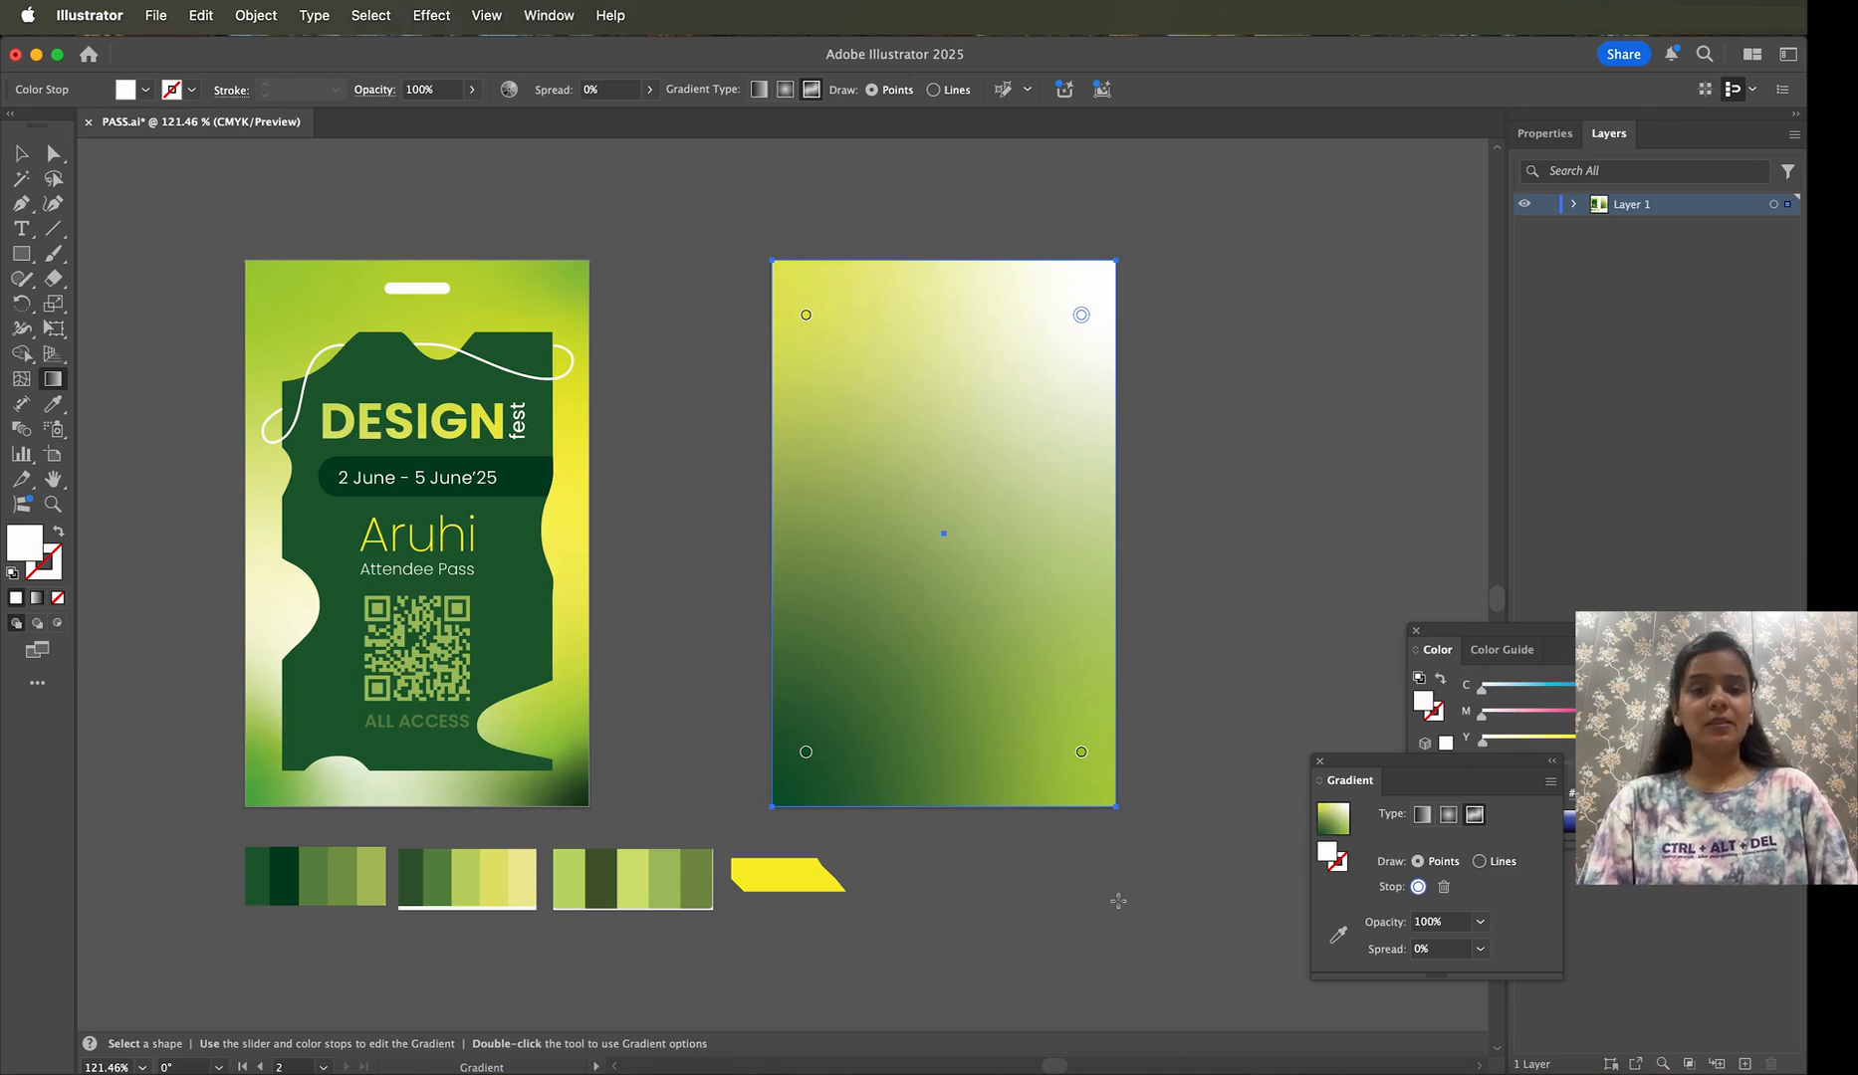
{"action": "left_click", "coordinate": [1080, 752]}
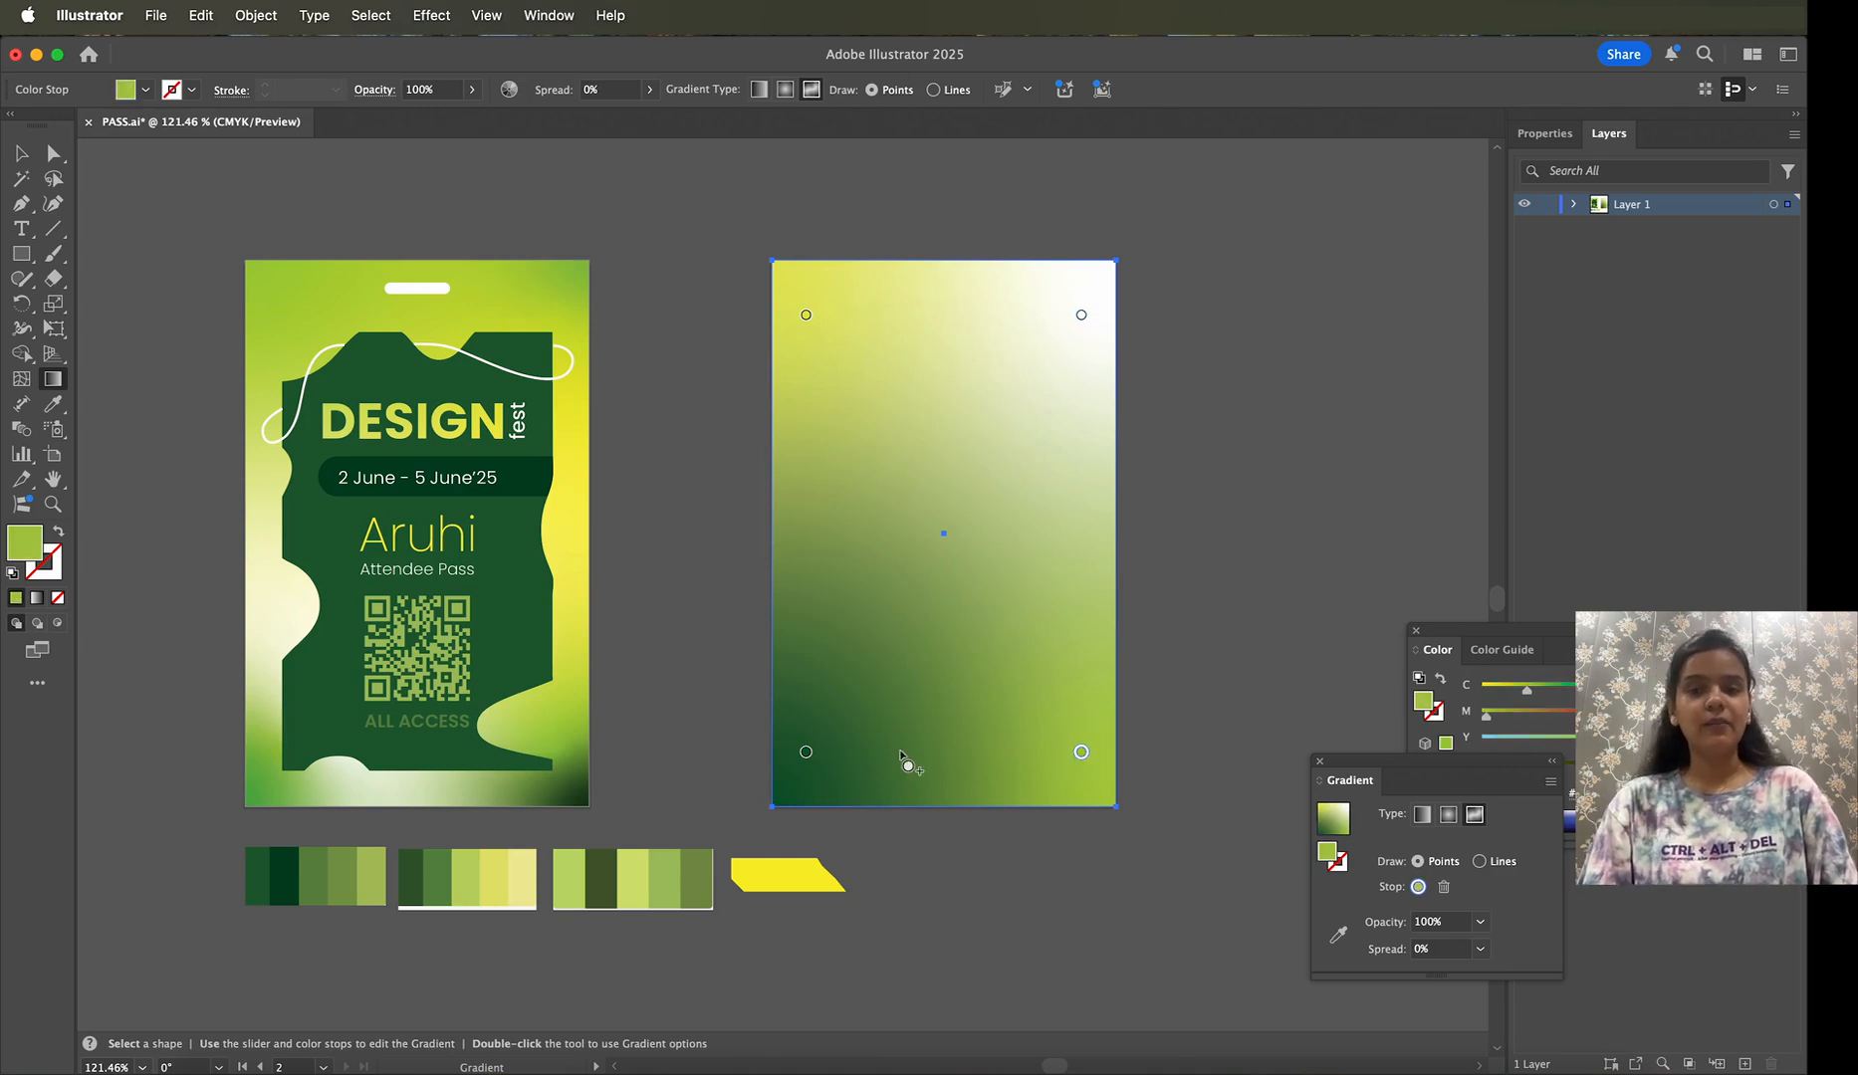
{"action": "left_click", "coordinate": [806, 754]}
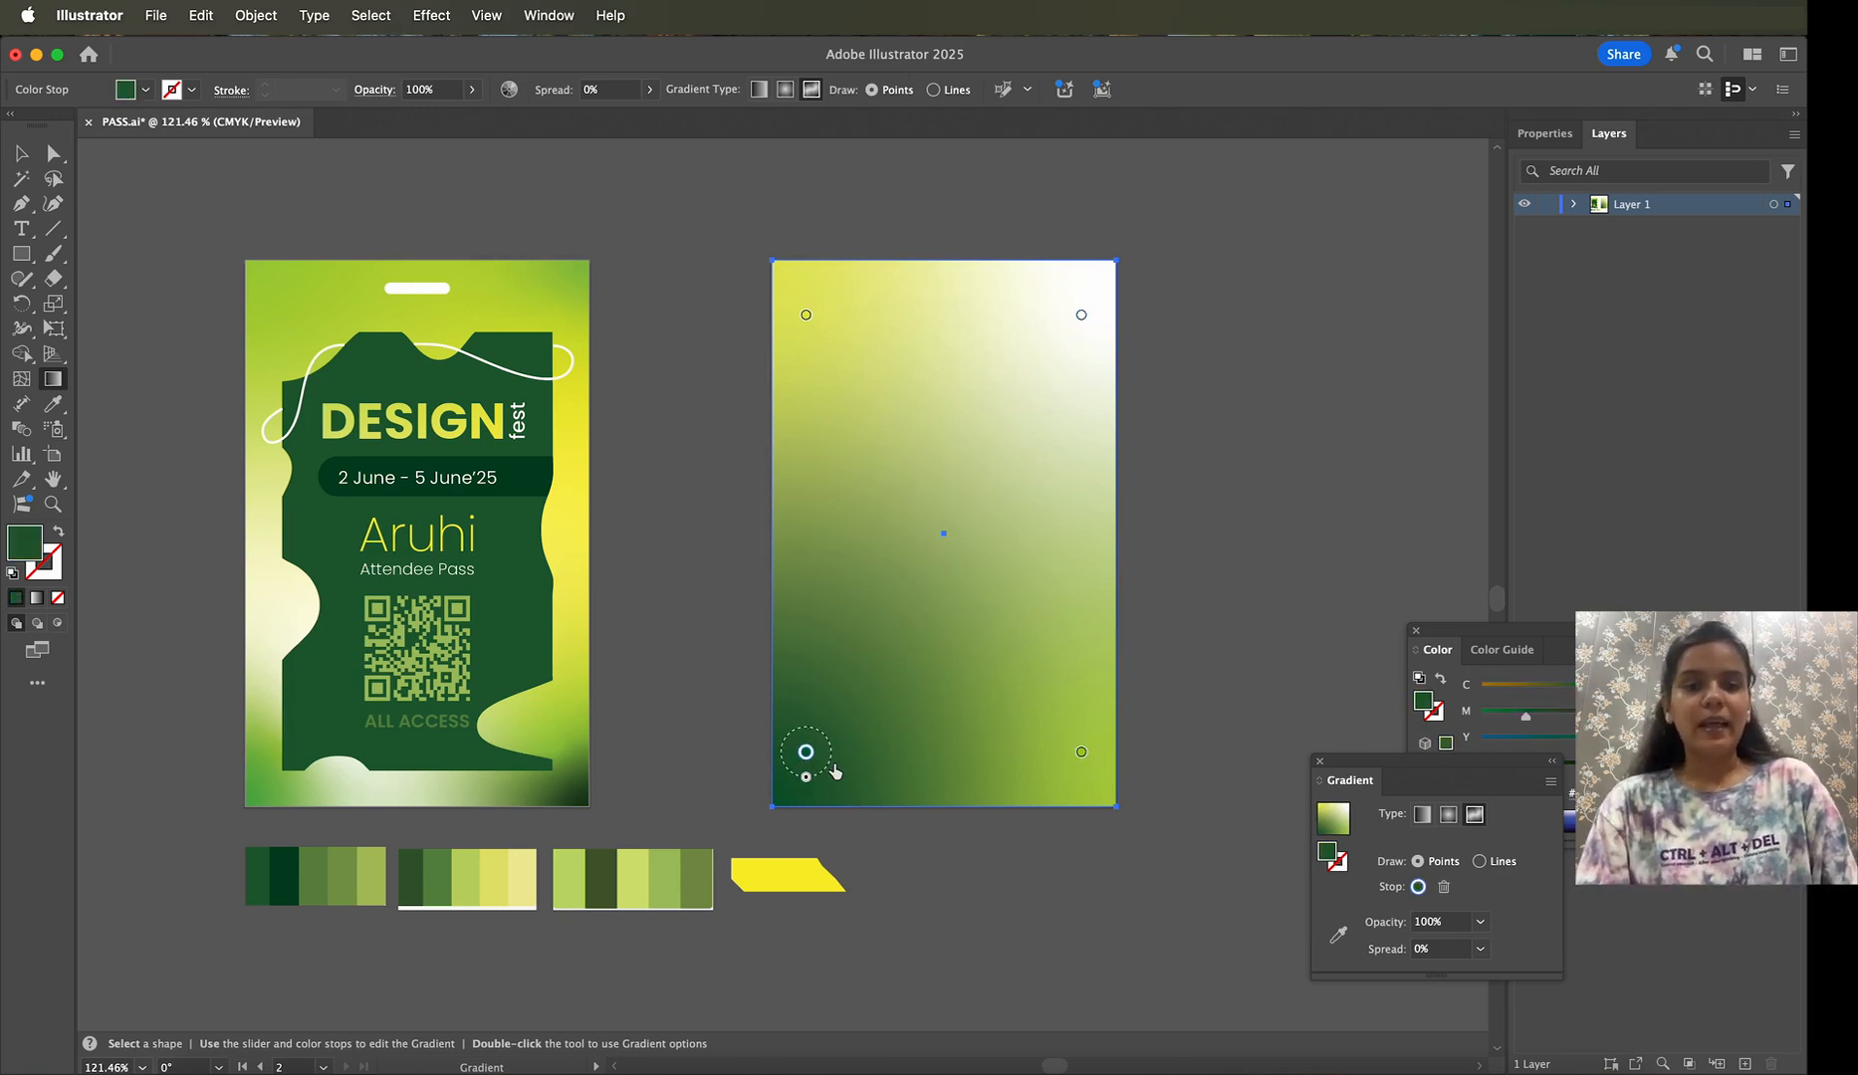
{"action": "left_click", "coordinate": [1339, 935]}
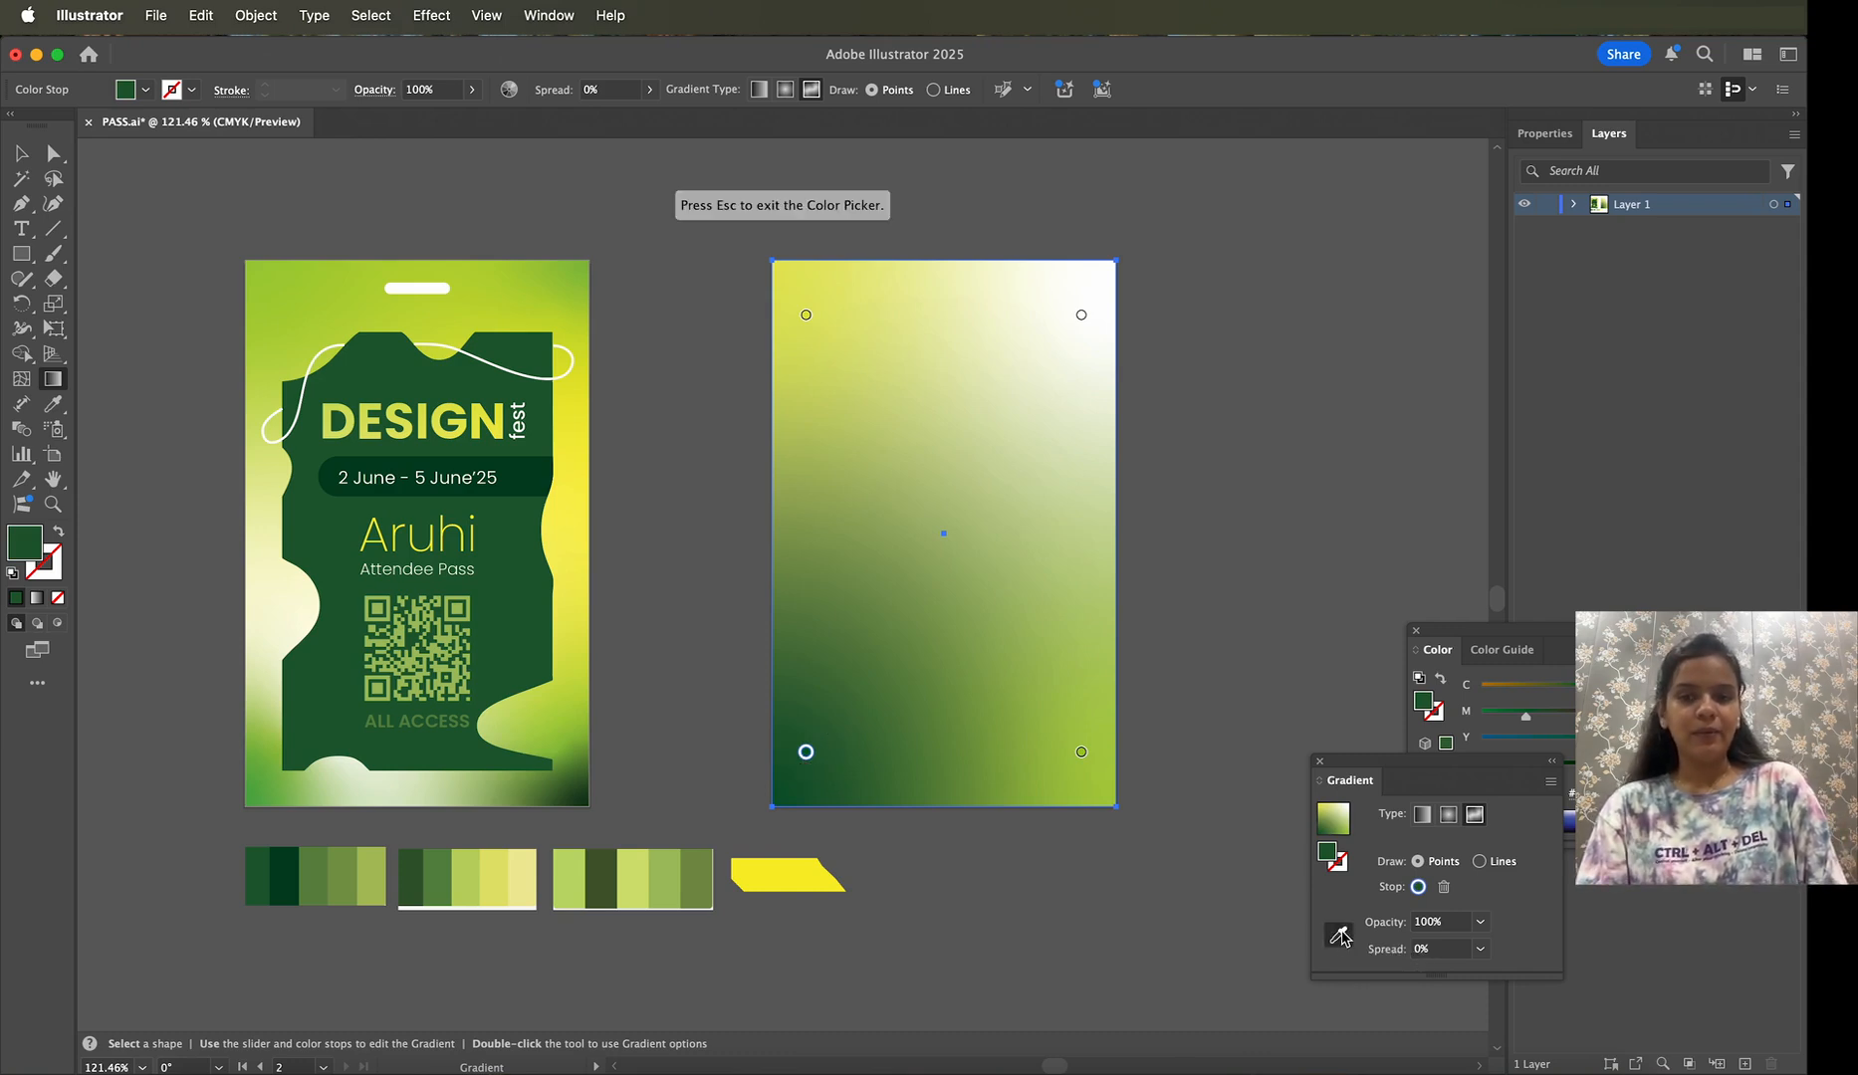
{"action": "left_click", "coordinate": [603, 862]}
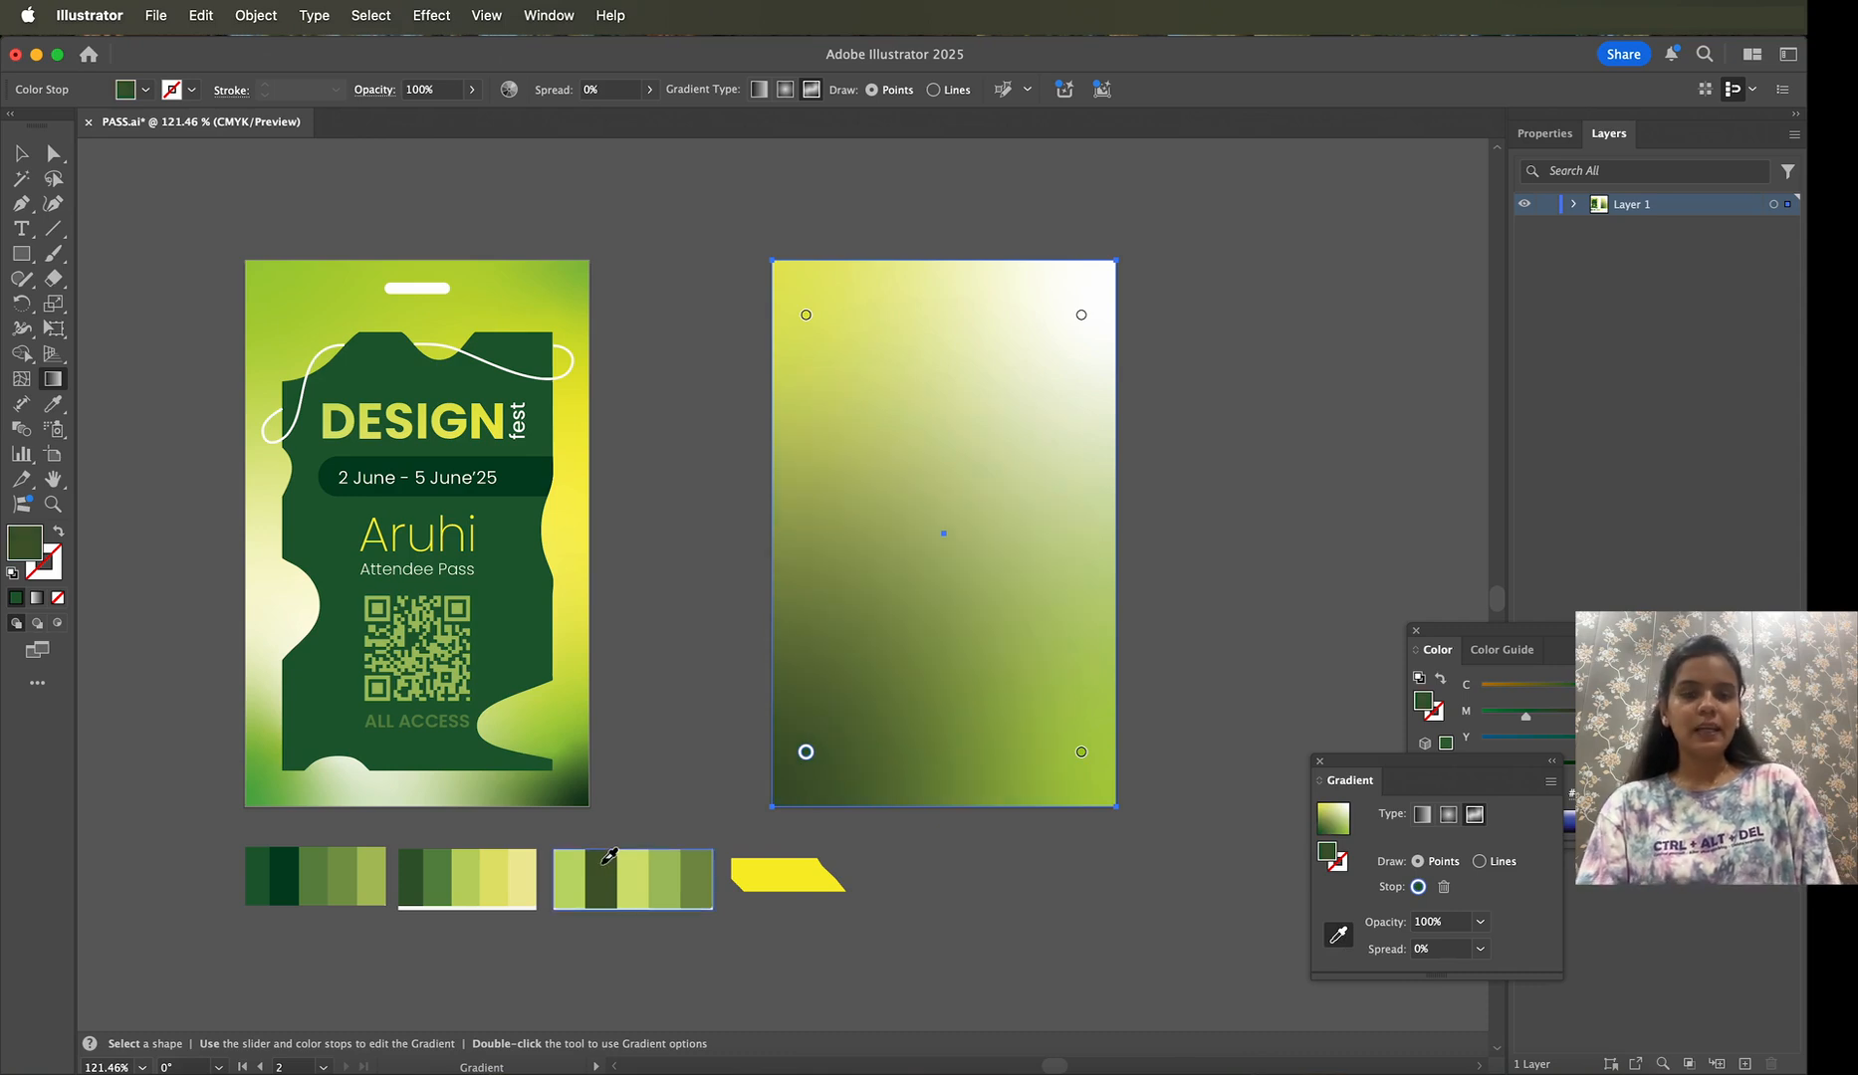
{"action": "left_click", "coordinate": [664, 880]}
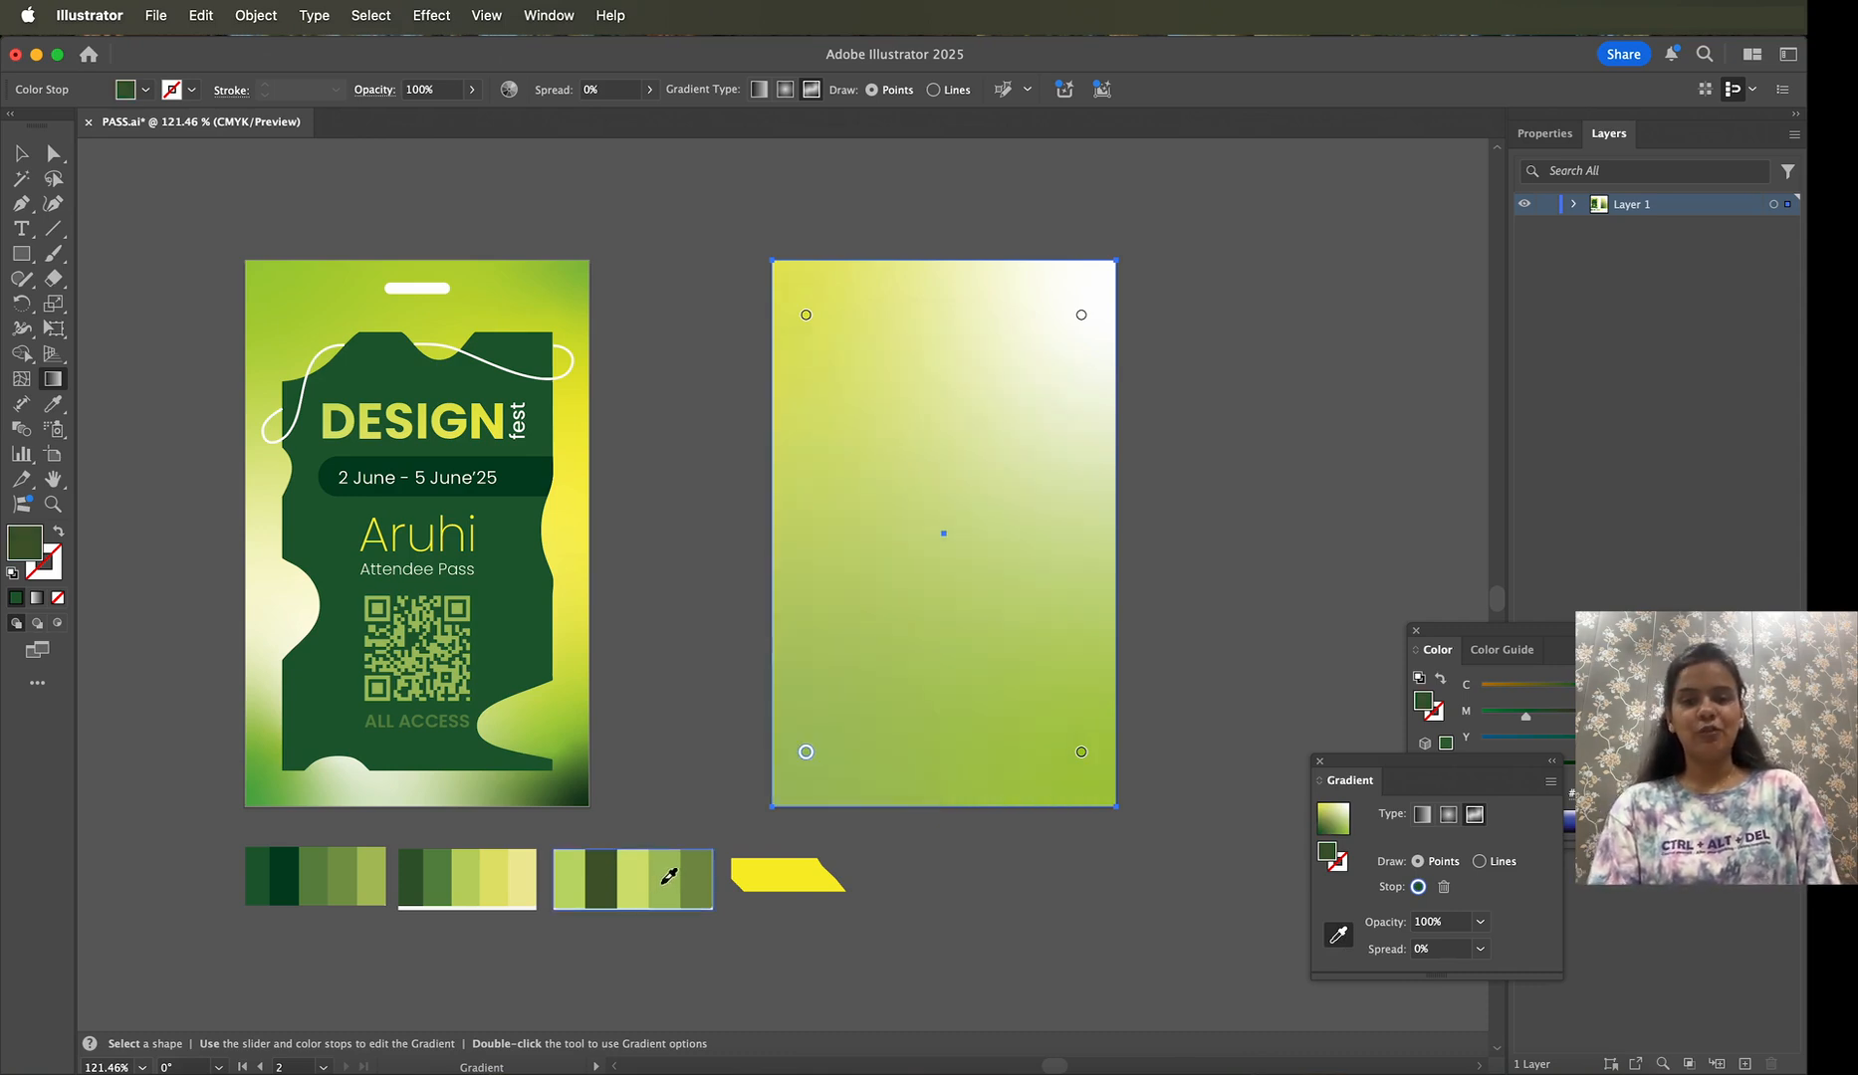
{"action": "left_click", "coordinate": [705, 875]}
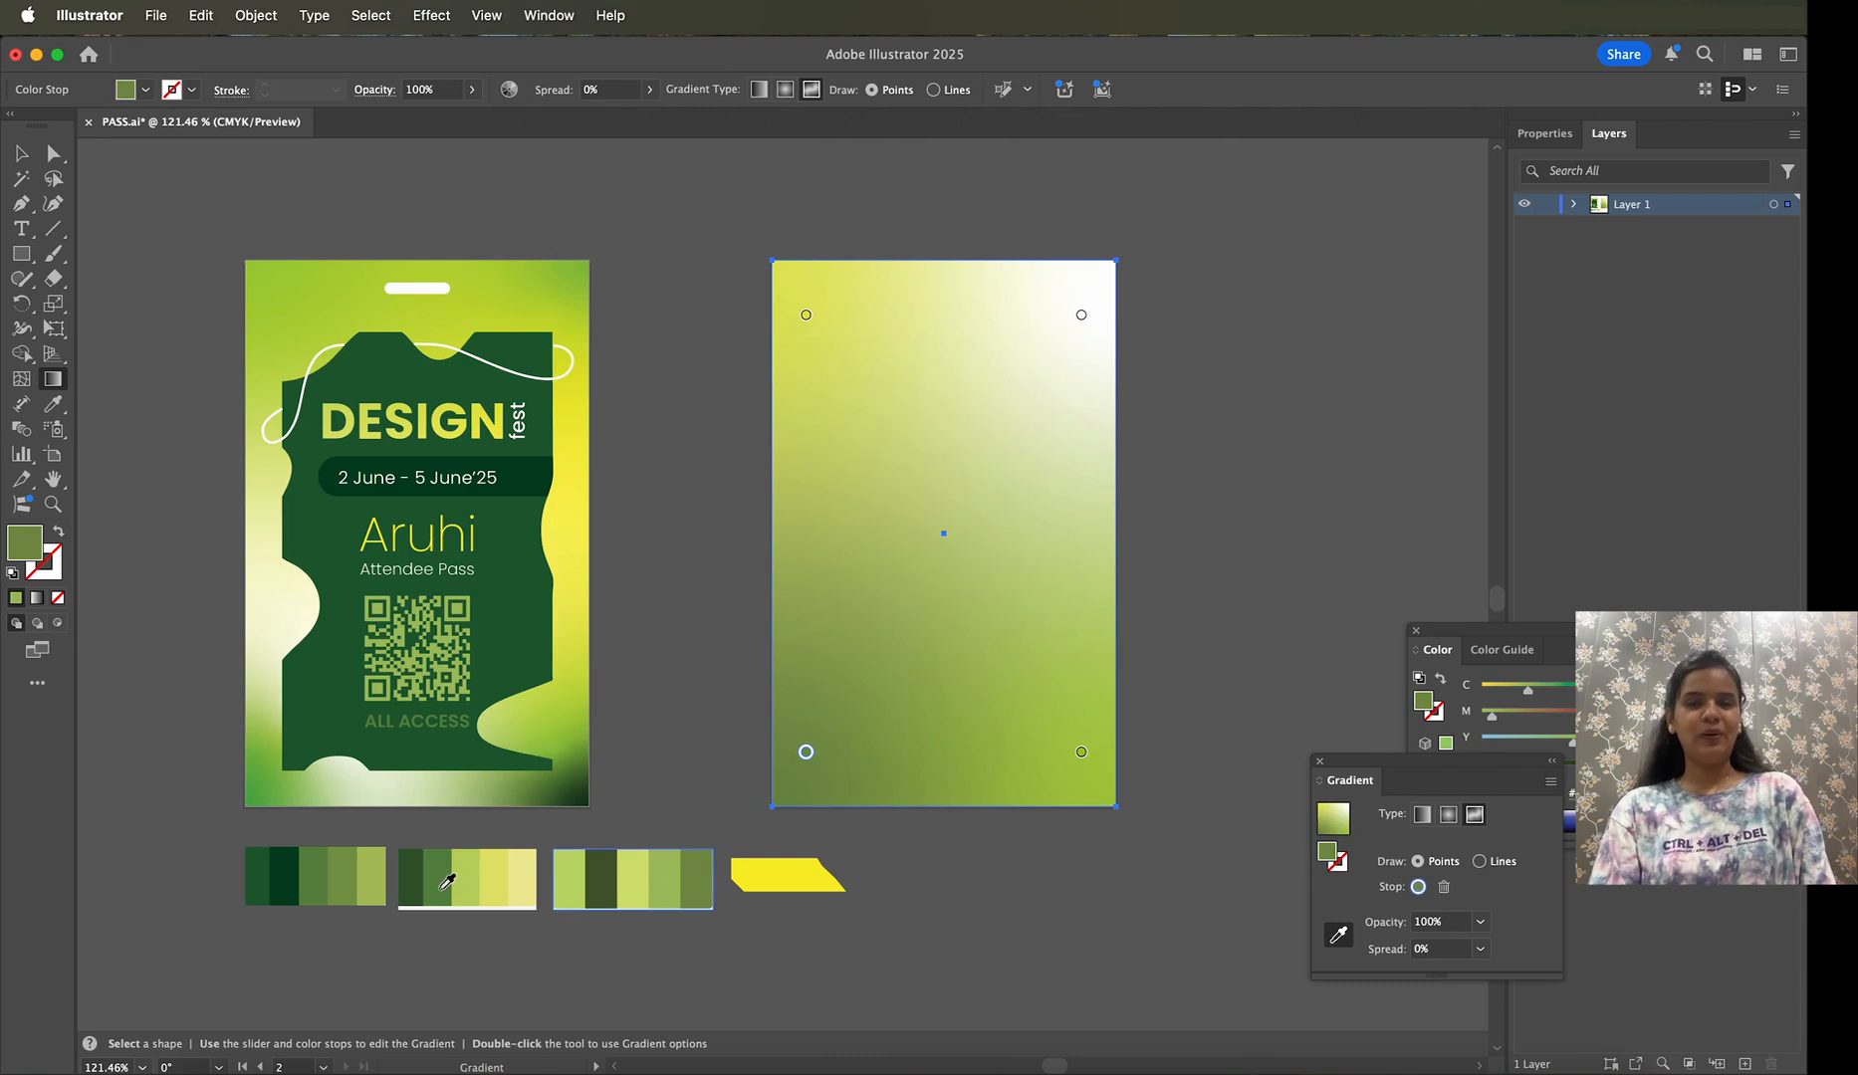
{"action": "left_click", "coordinate": [508, 870]}
{"action": "left_click", "coordinate": [799, 866]}
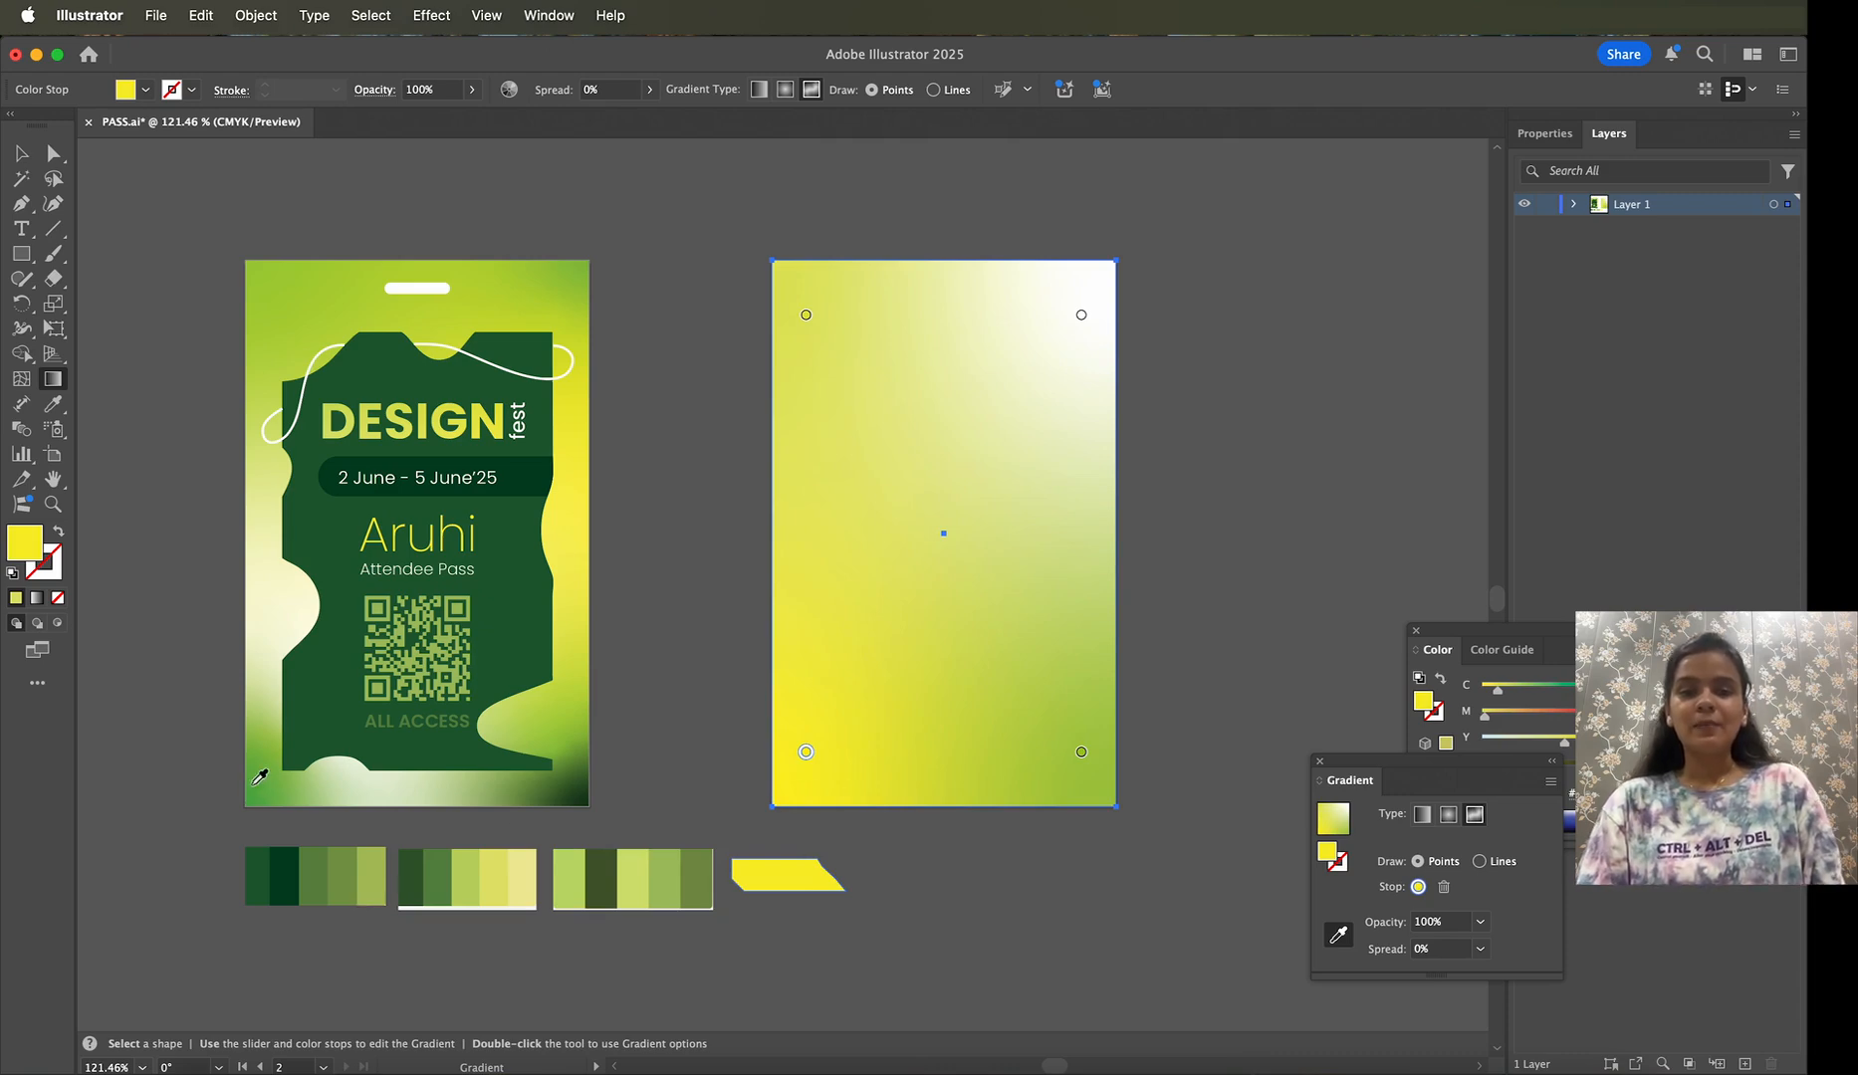
{"action": "left_click", "coordinate": [437, 878]}
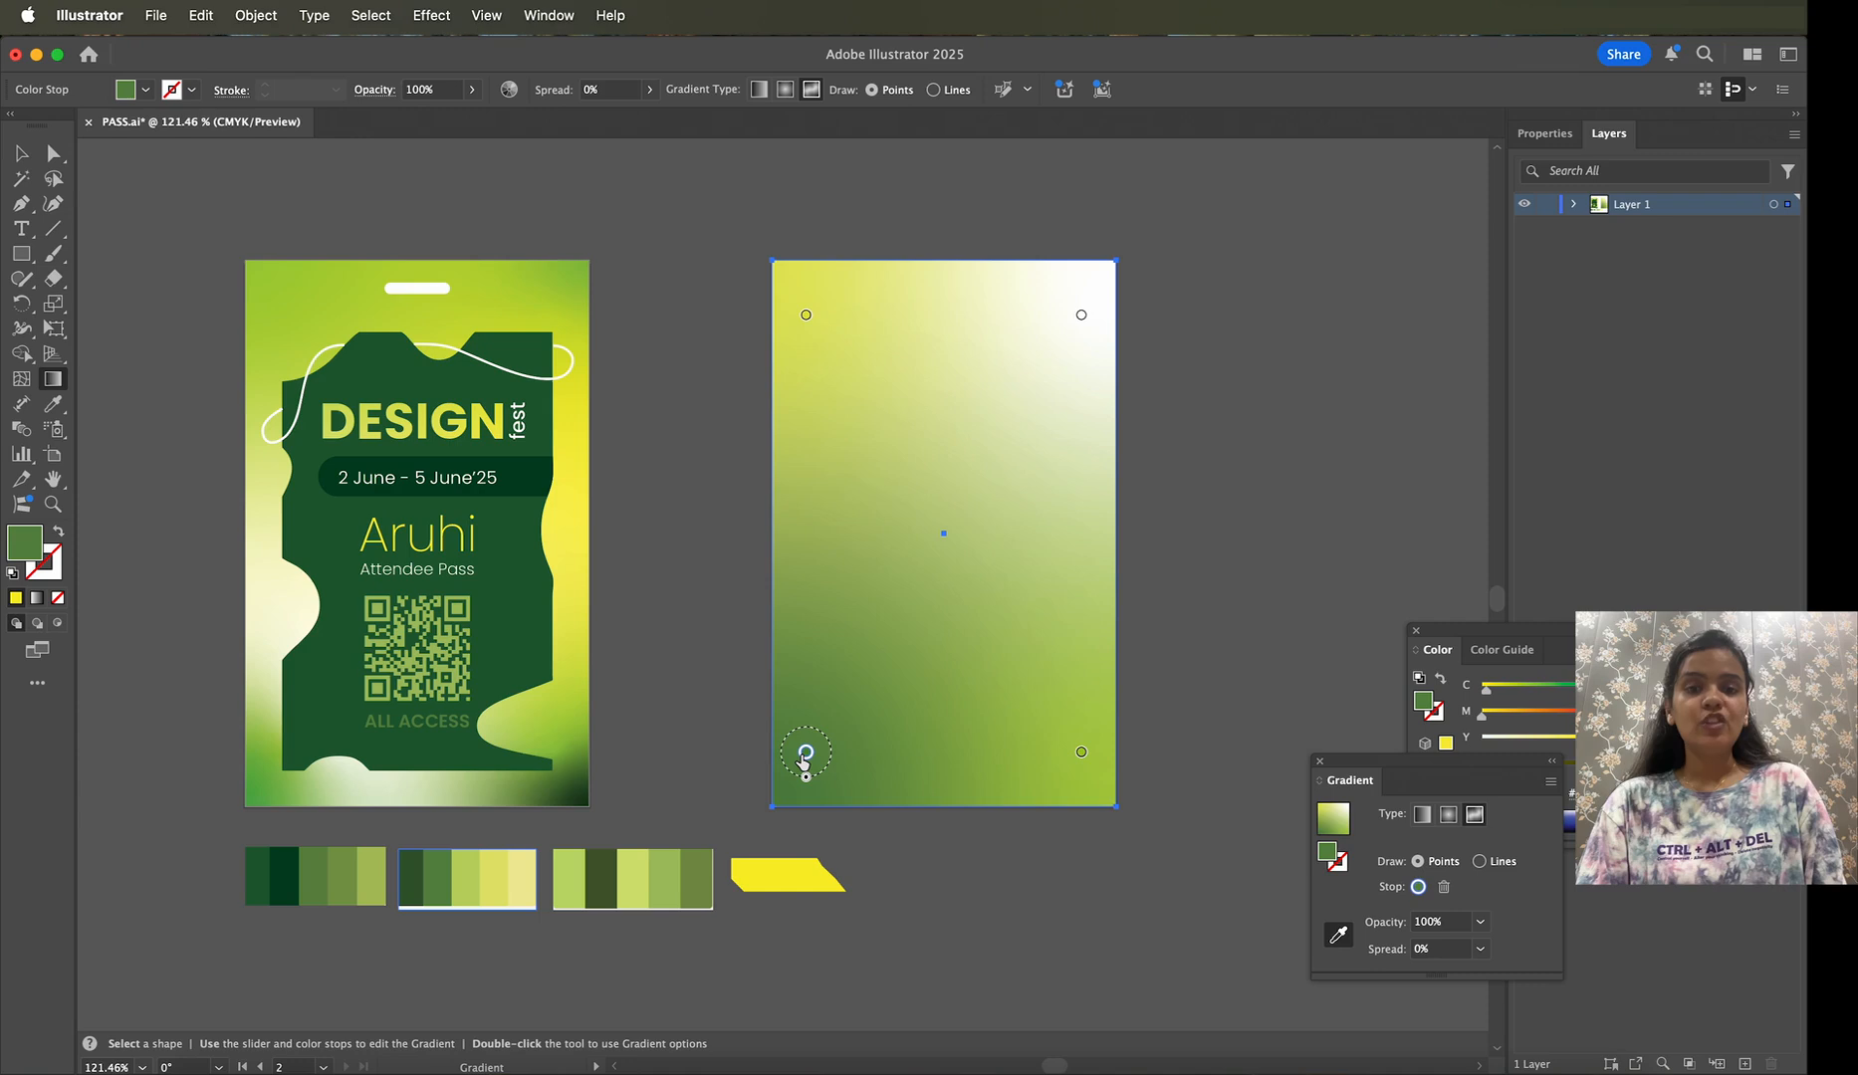
{"action": "left_click_drag", "start_coordinate": [805, 760], "coordinate": [797, 782]}
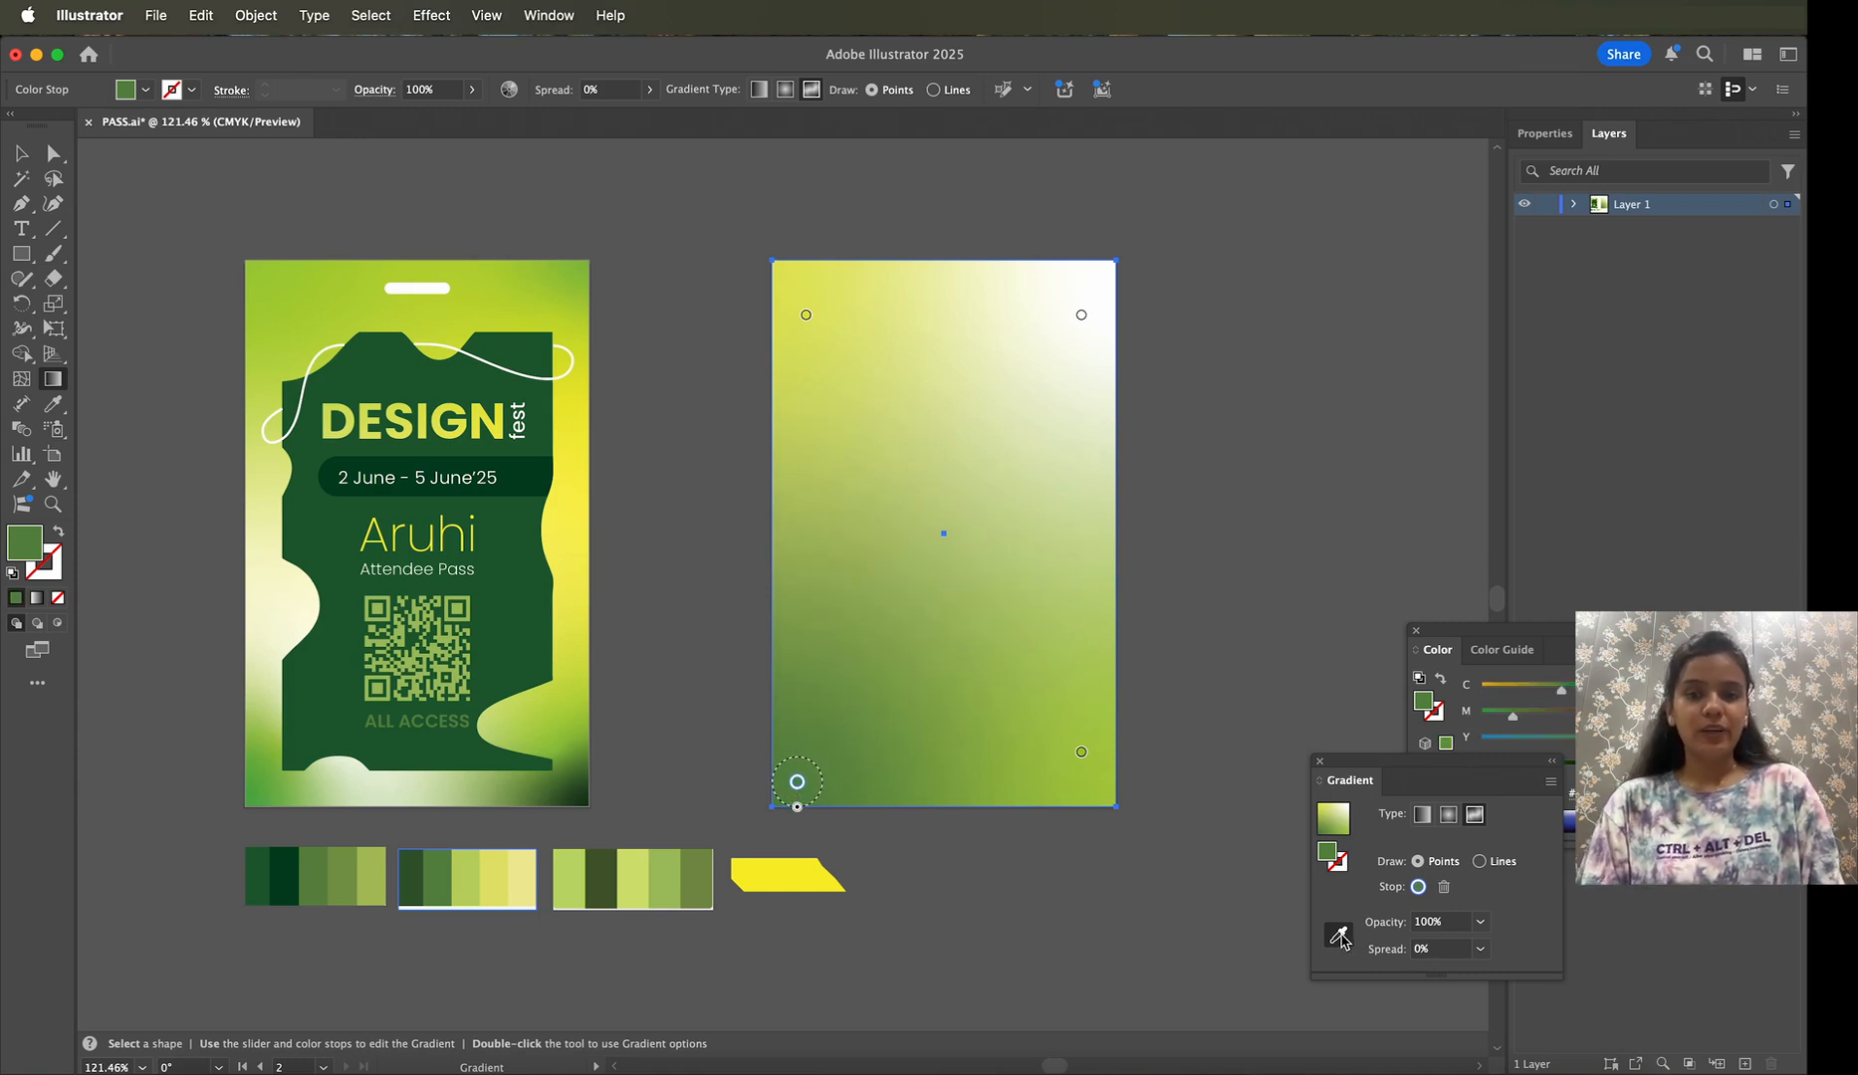
Step: Add a gradient stop just above the lower-left corner stop and set its color to FFFFFF
{"action": "left_click", "coordinate": [826, 718]}
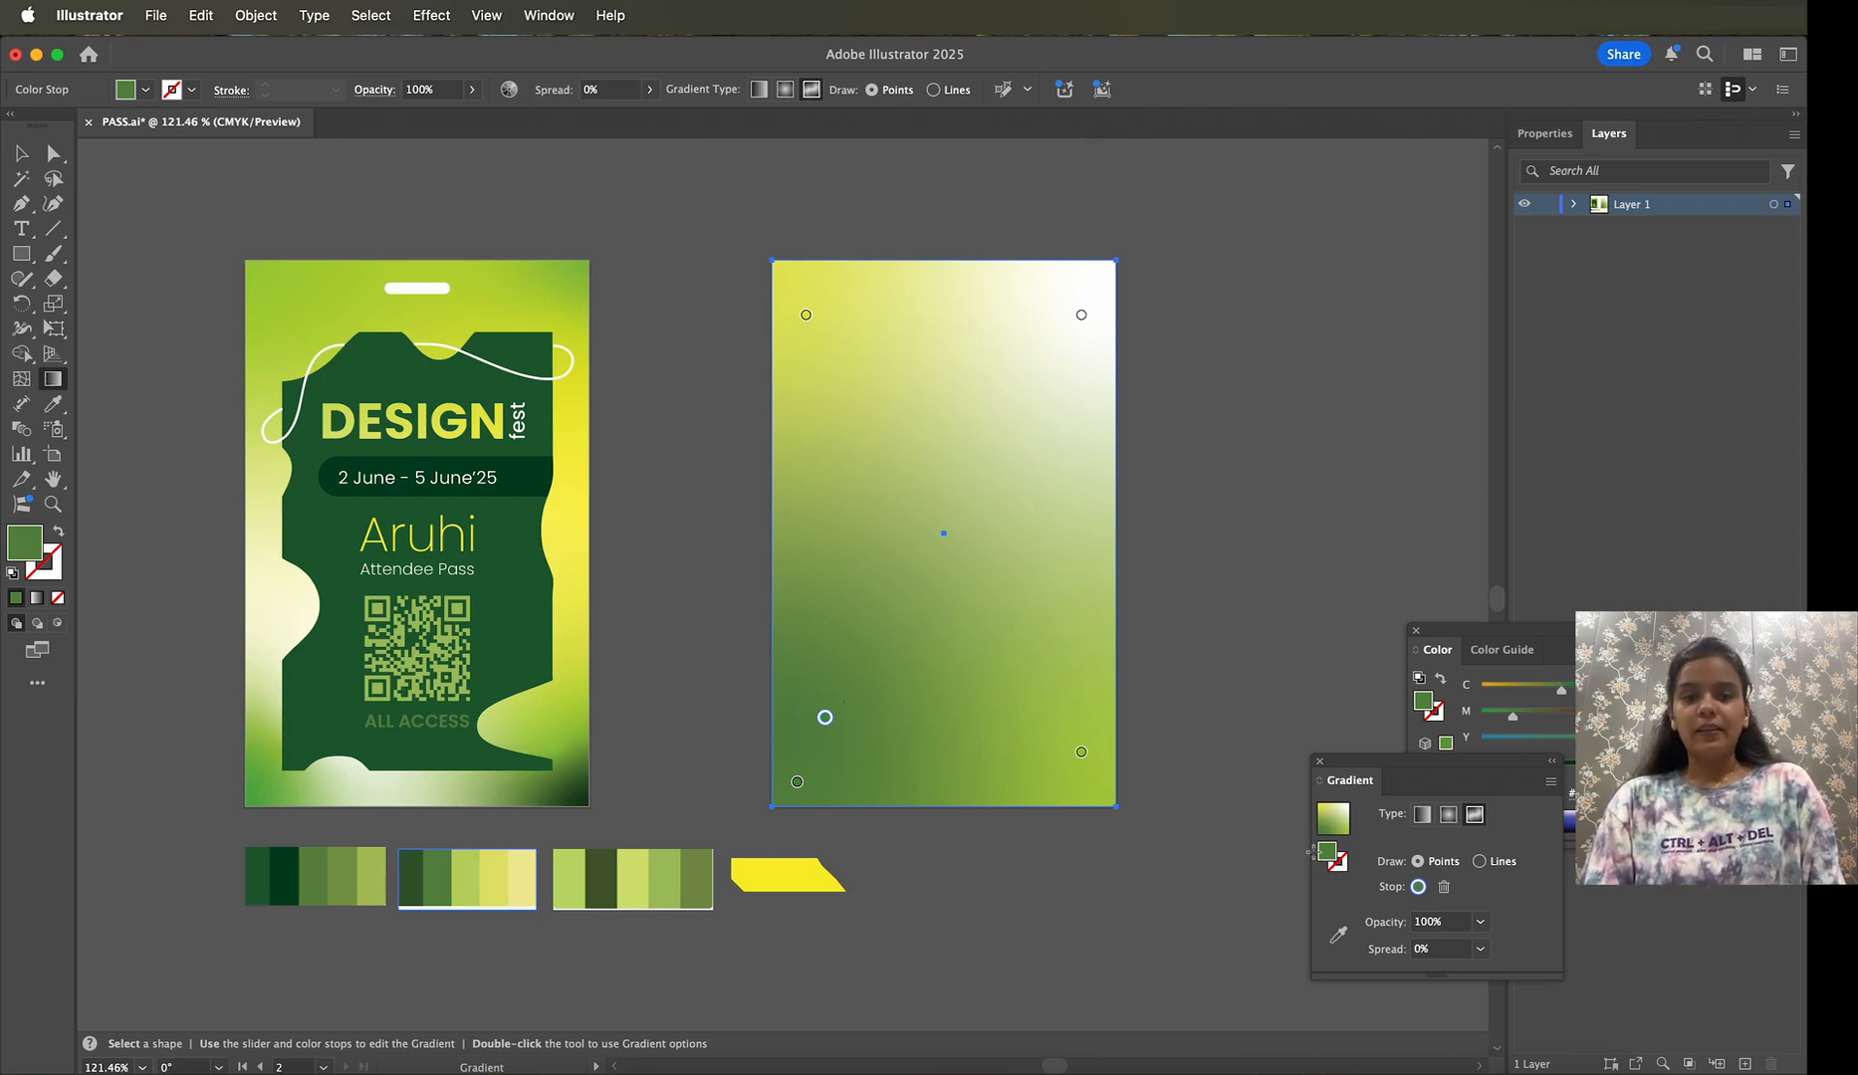
{"action": "double_click", "coordinate": [1334, 857]}
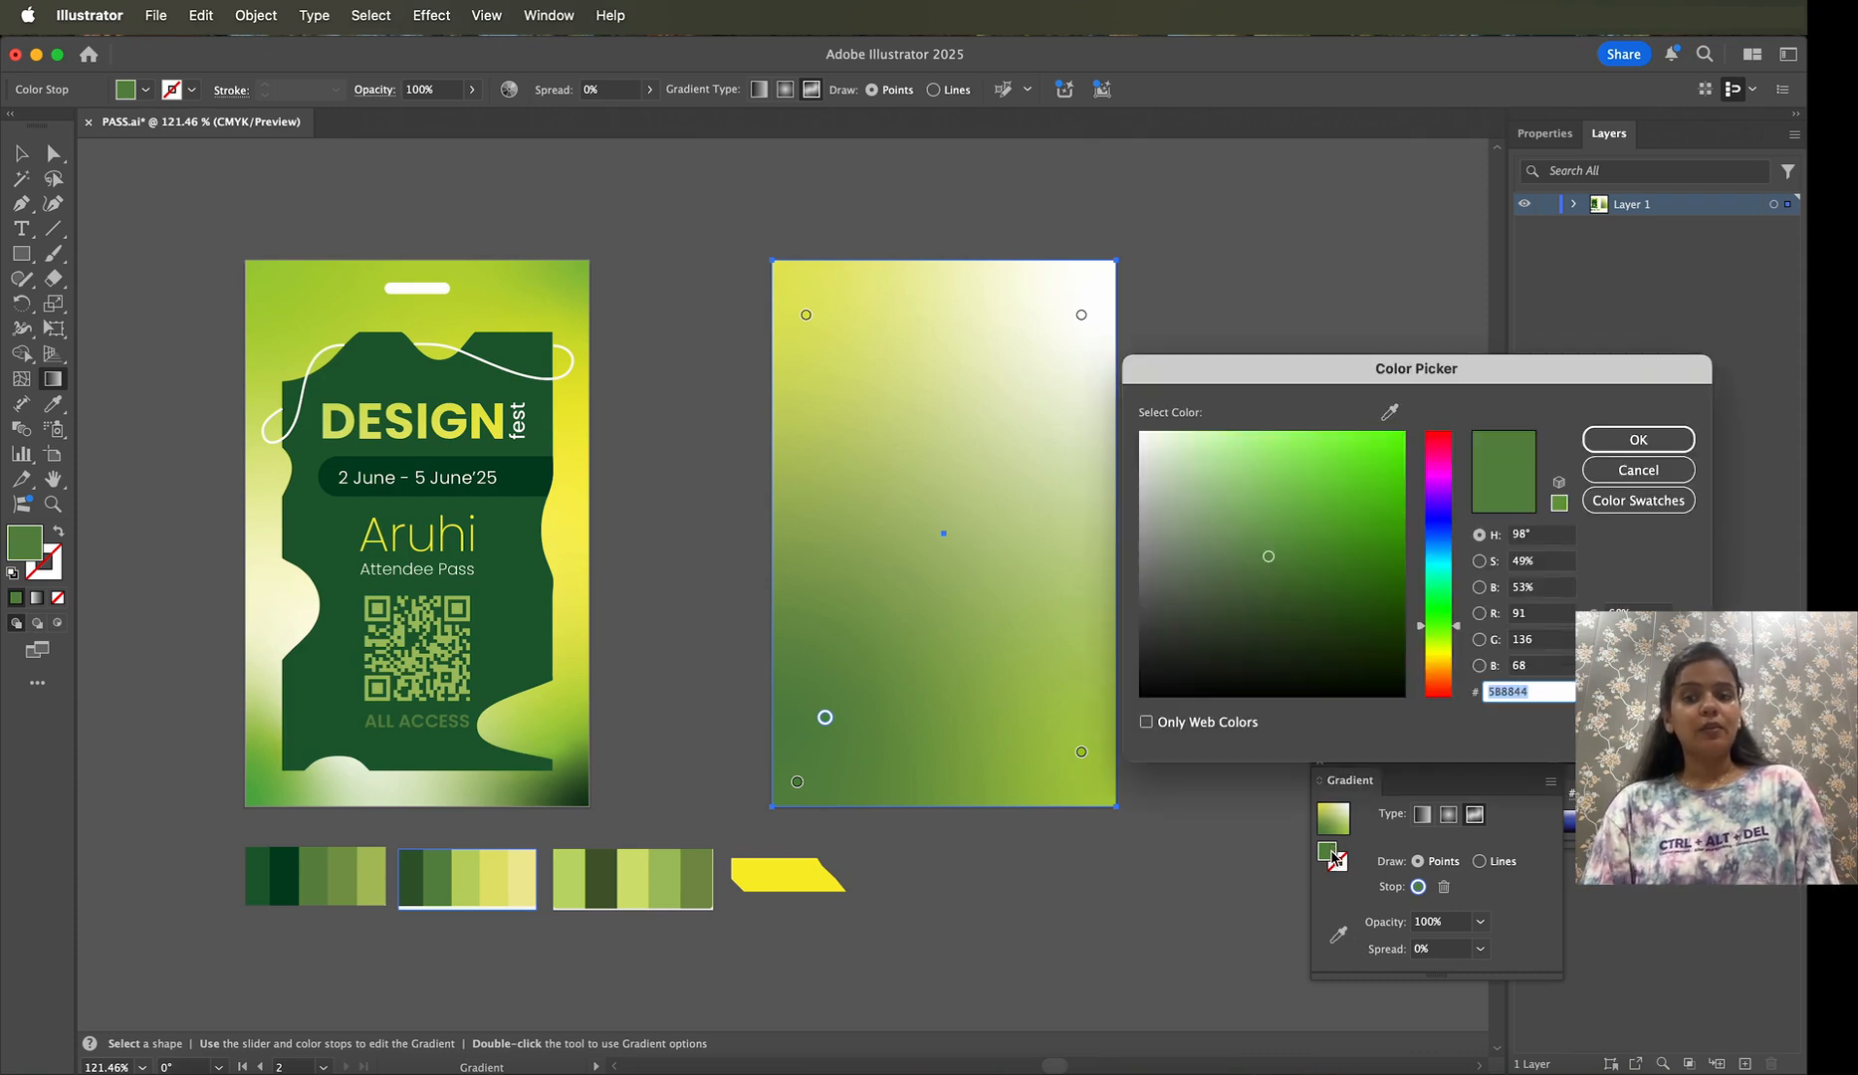
{"action": "type", "text": "E8E8E8"}
{"action": "type", "text": "FFFFFF"}
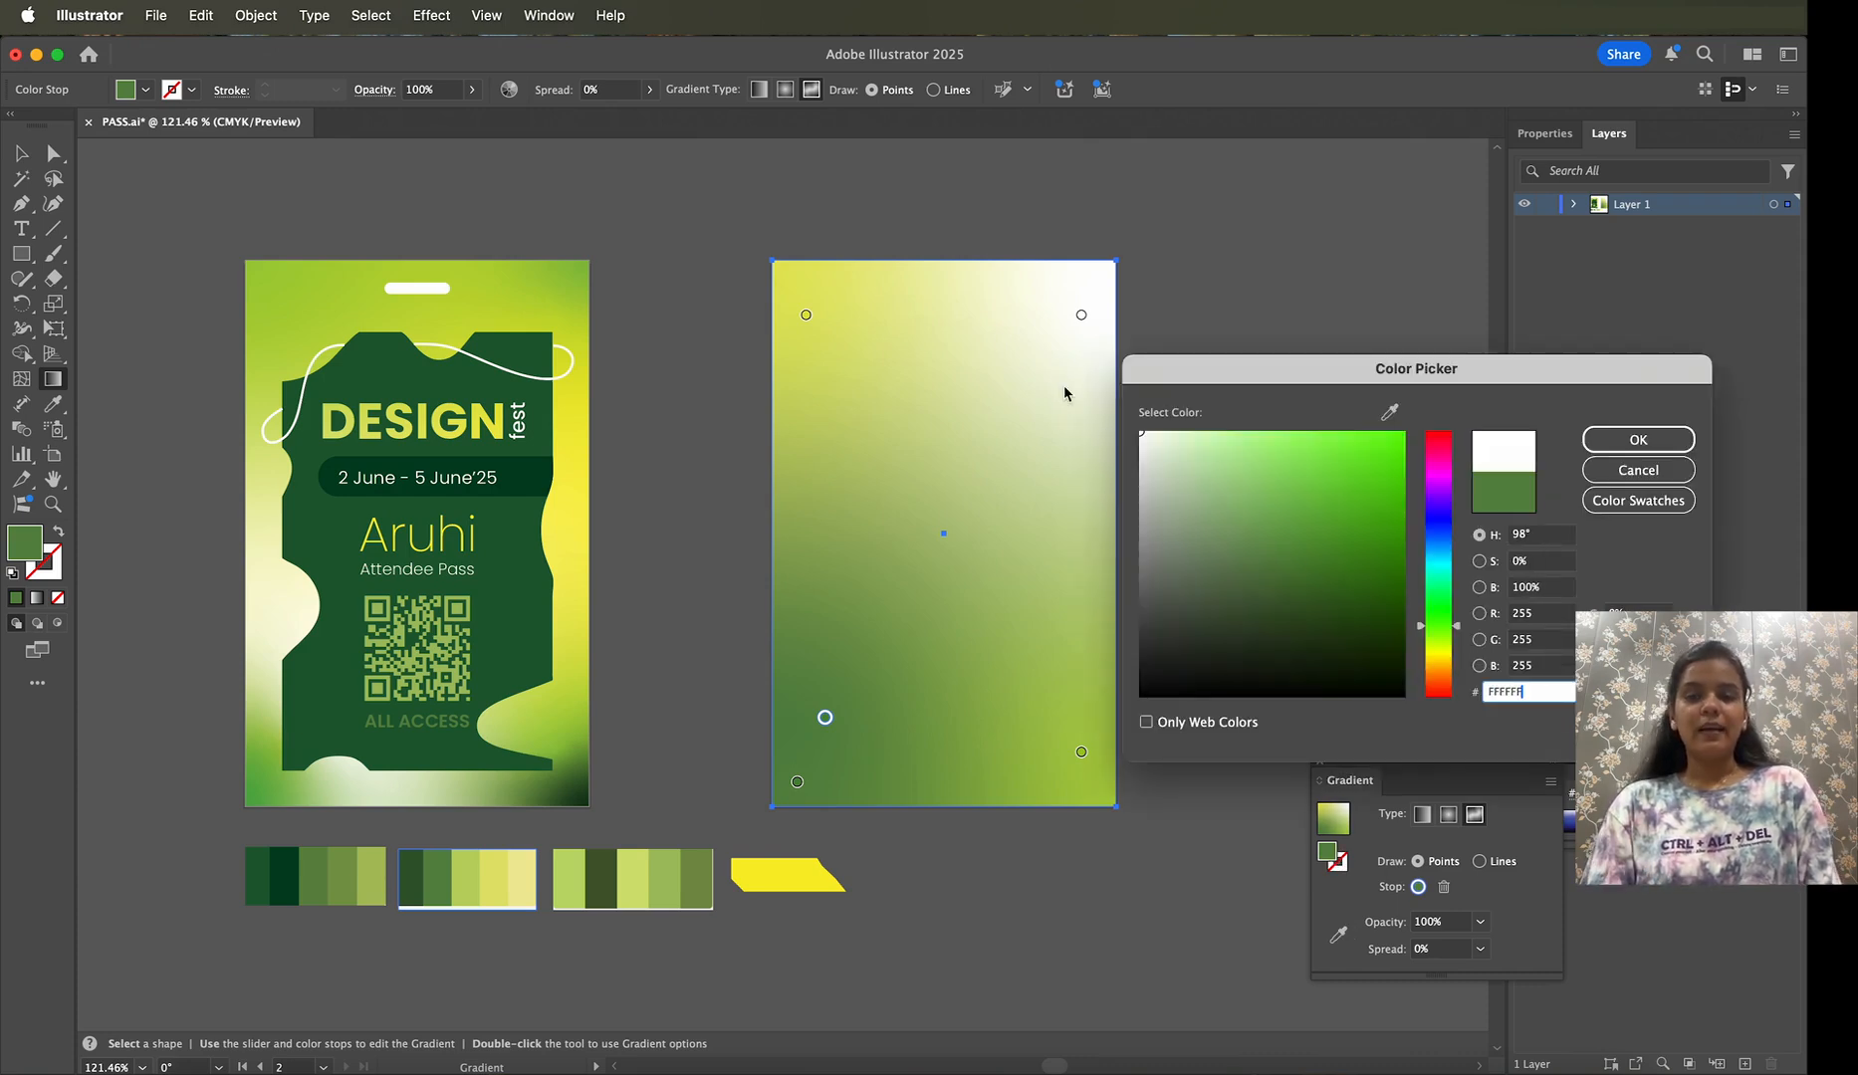
{"action": "left_click", "coordinate": [1680, 428]}
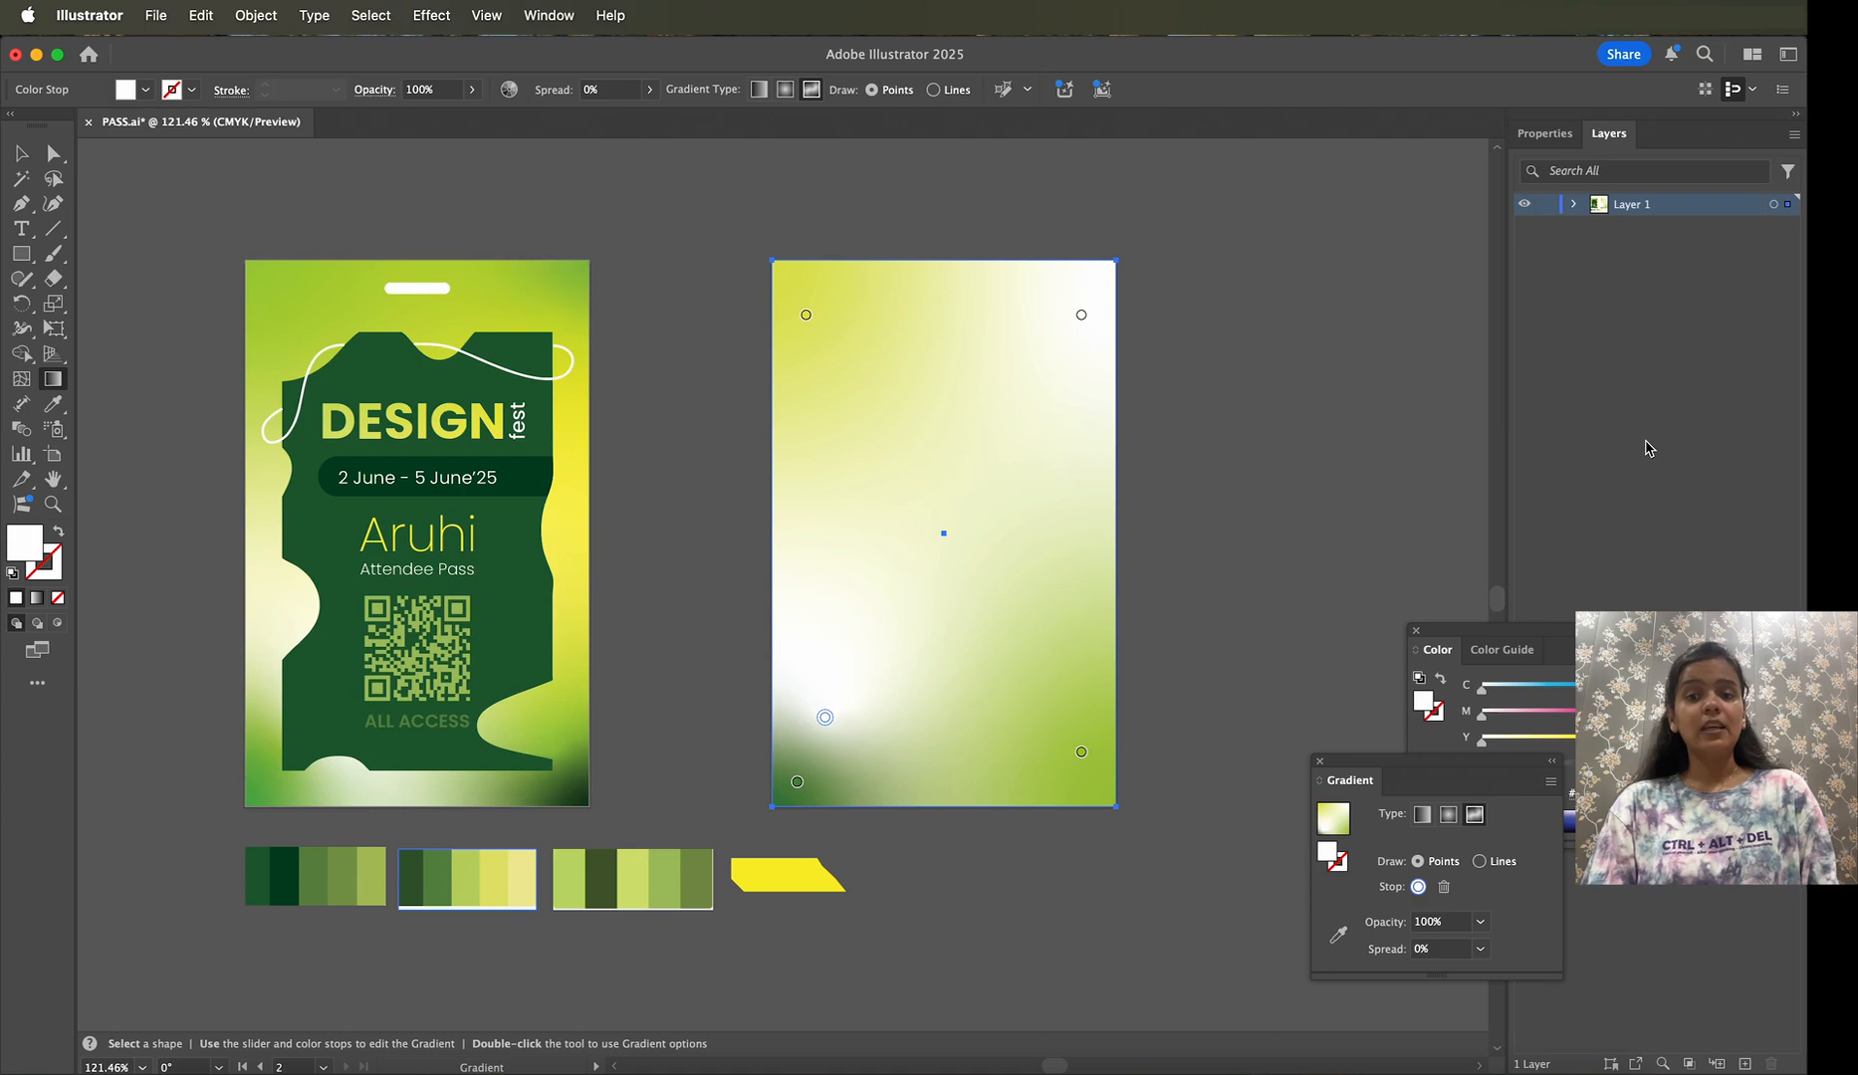
Step: Adjust the lower-left corner stop to 100% opacity and the medium green from the second palette
{"action": "left_click", "coordinate": [796, 782]}
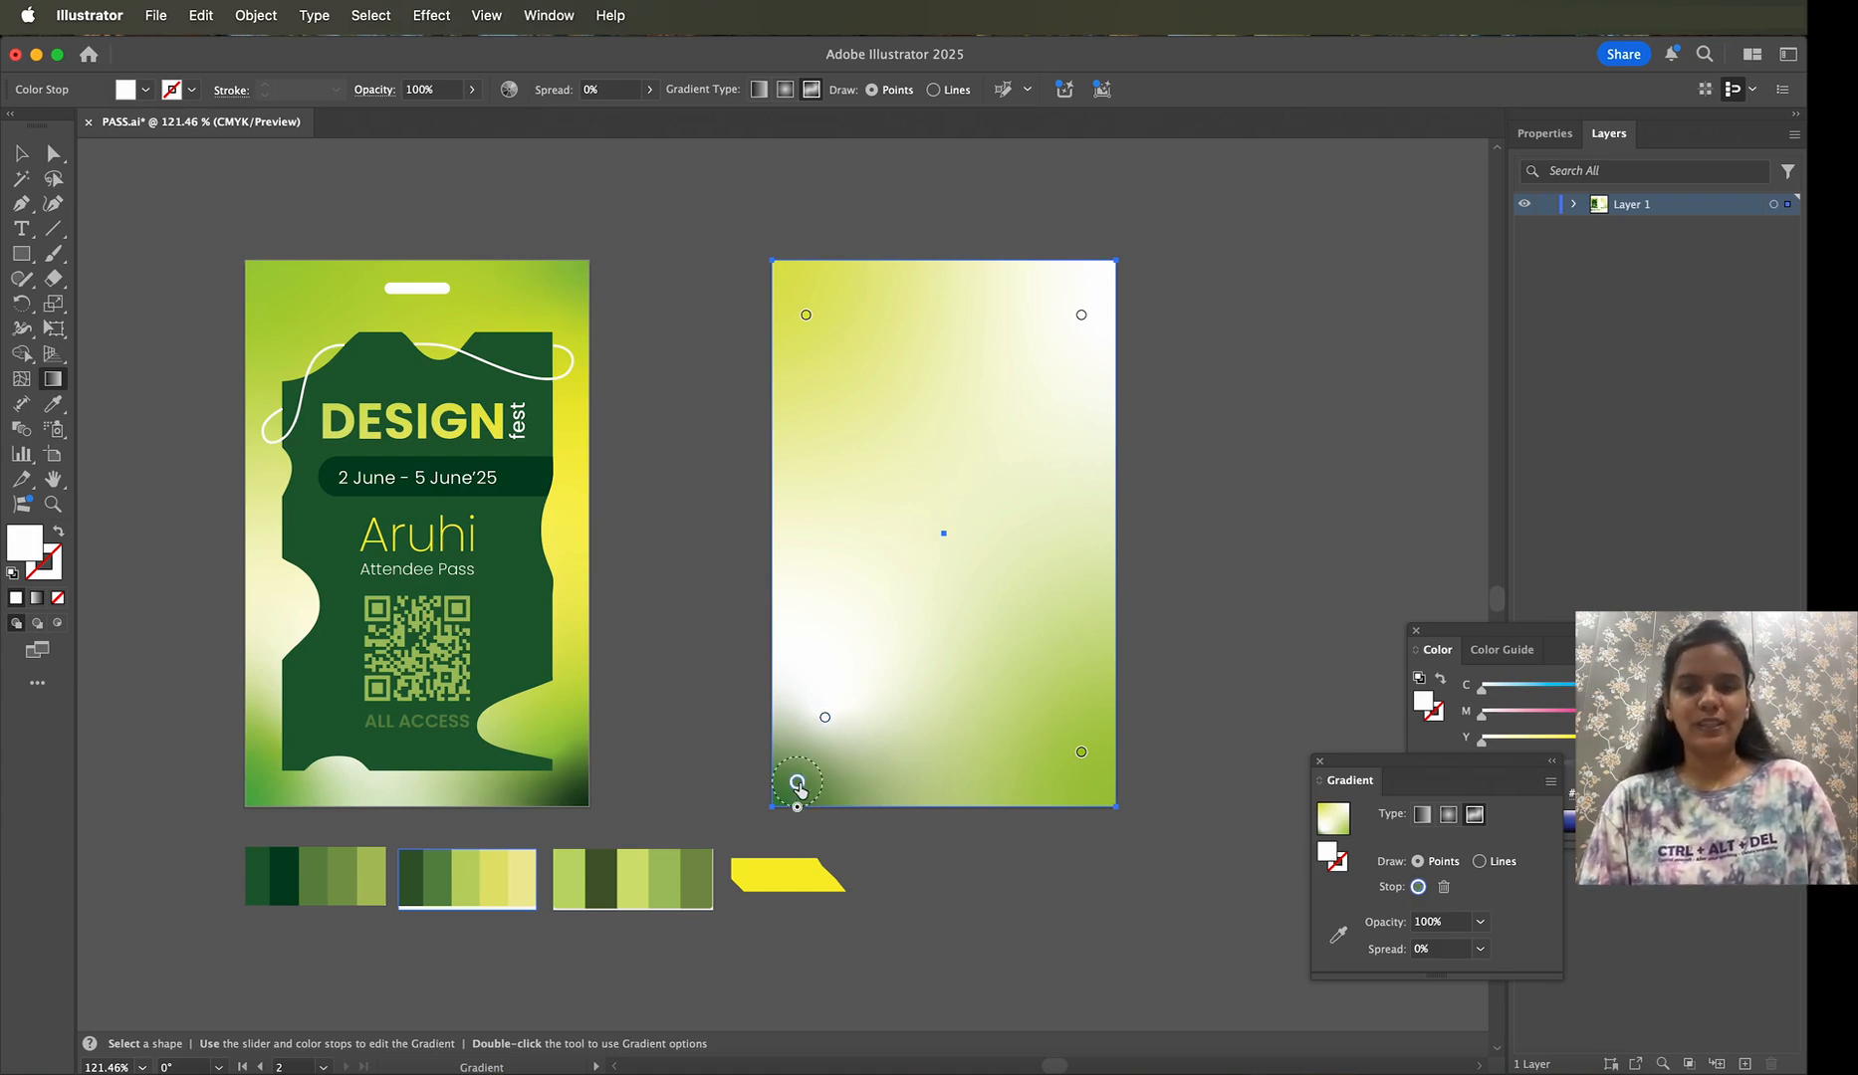
{"action": "left_click", "coordinate": [1480, 922]}
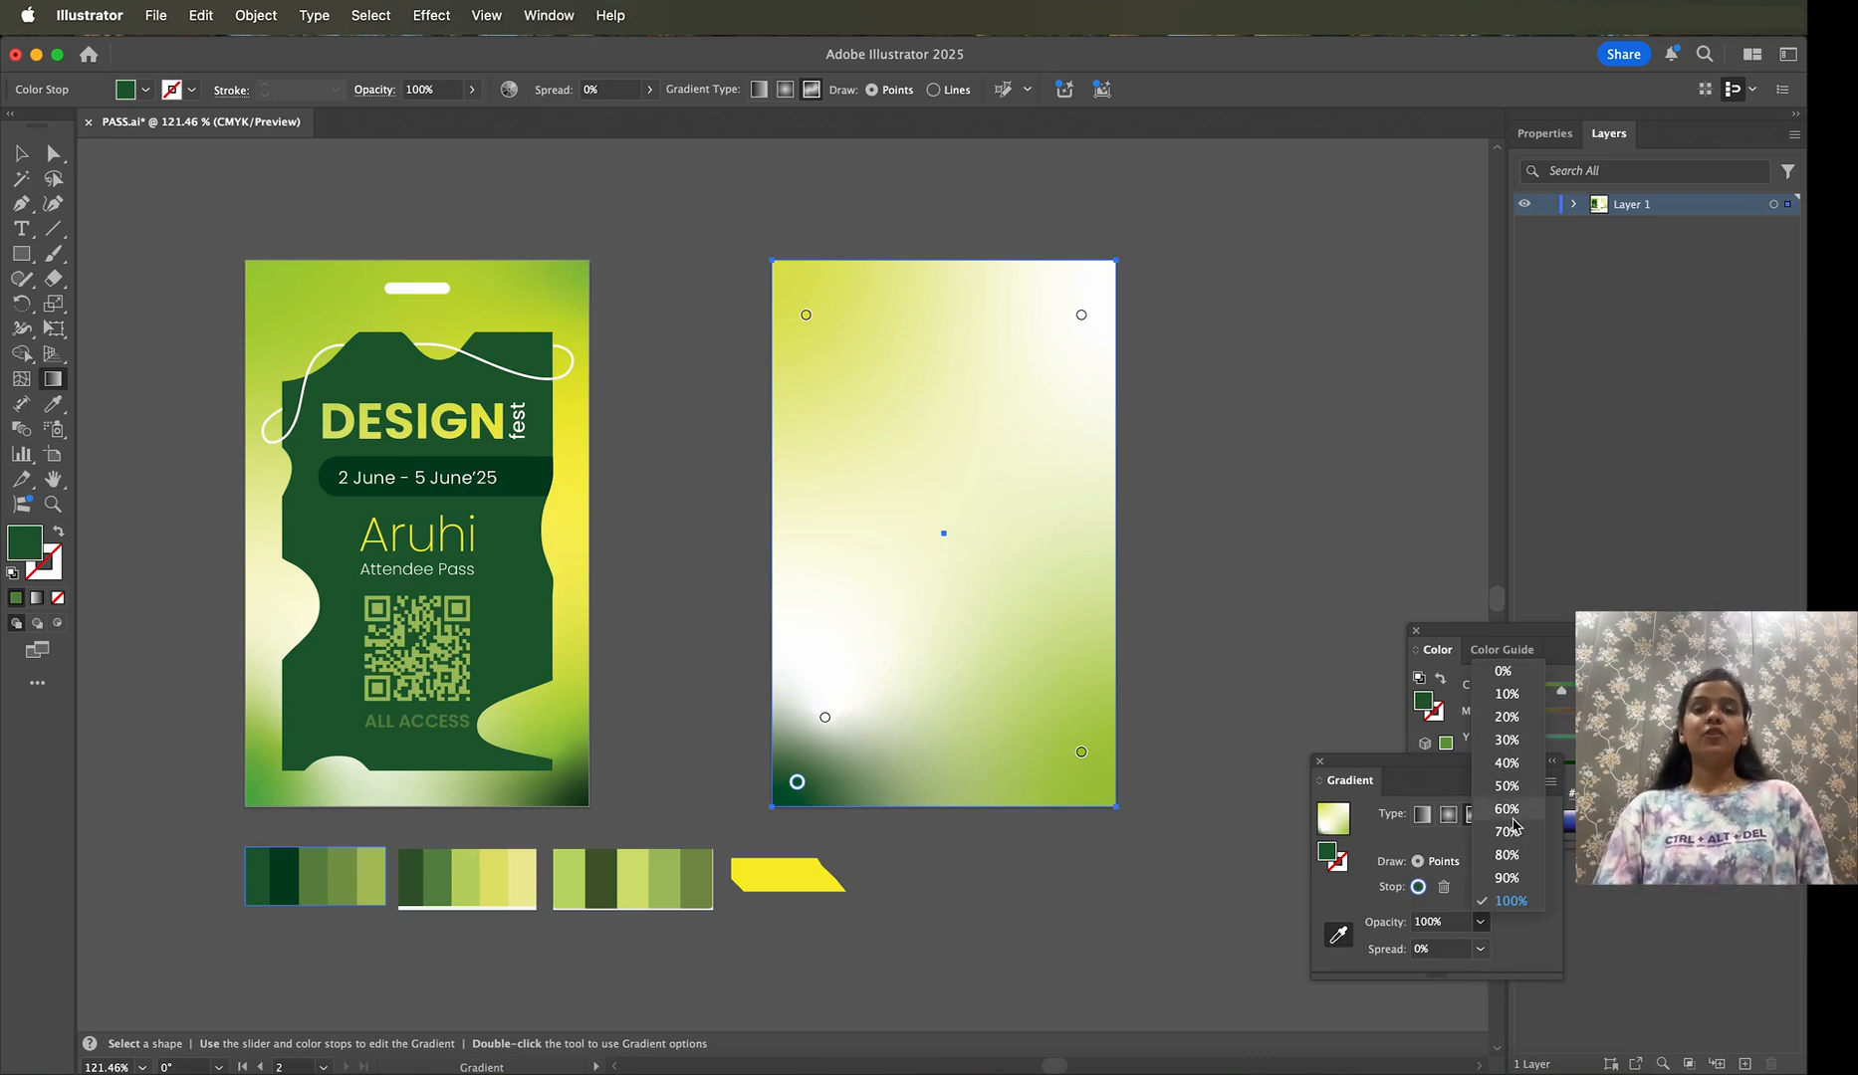
{"action": "left_click", "coordinate": [1508, 787]}
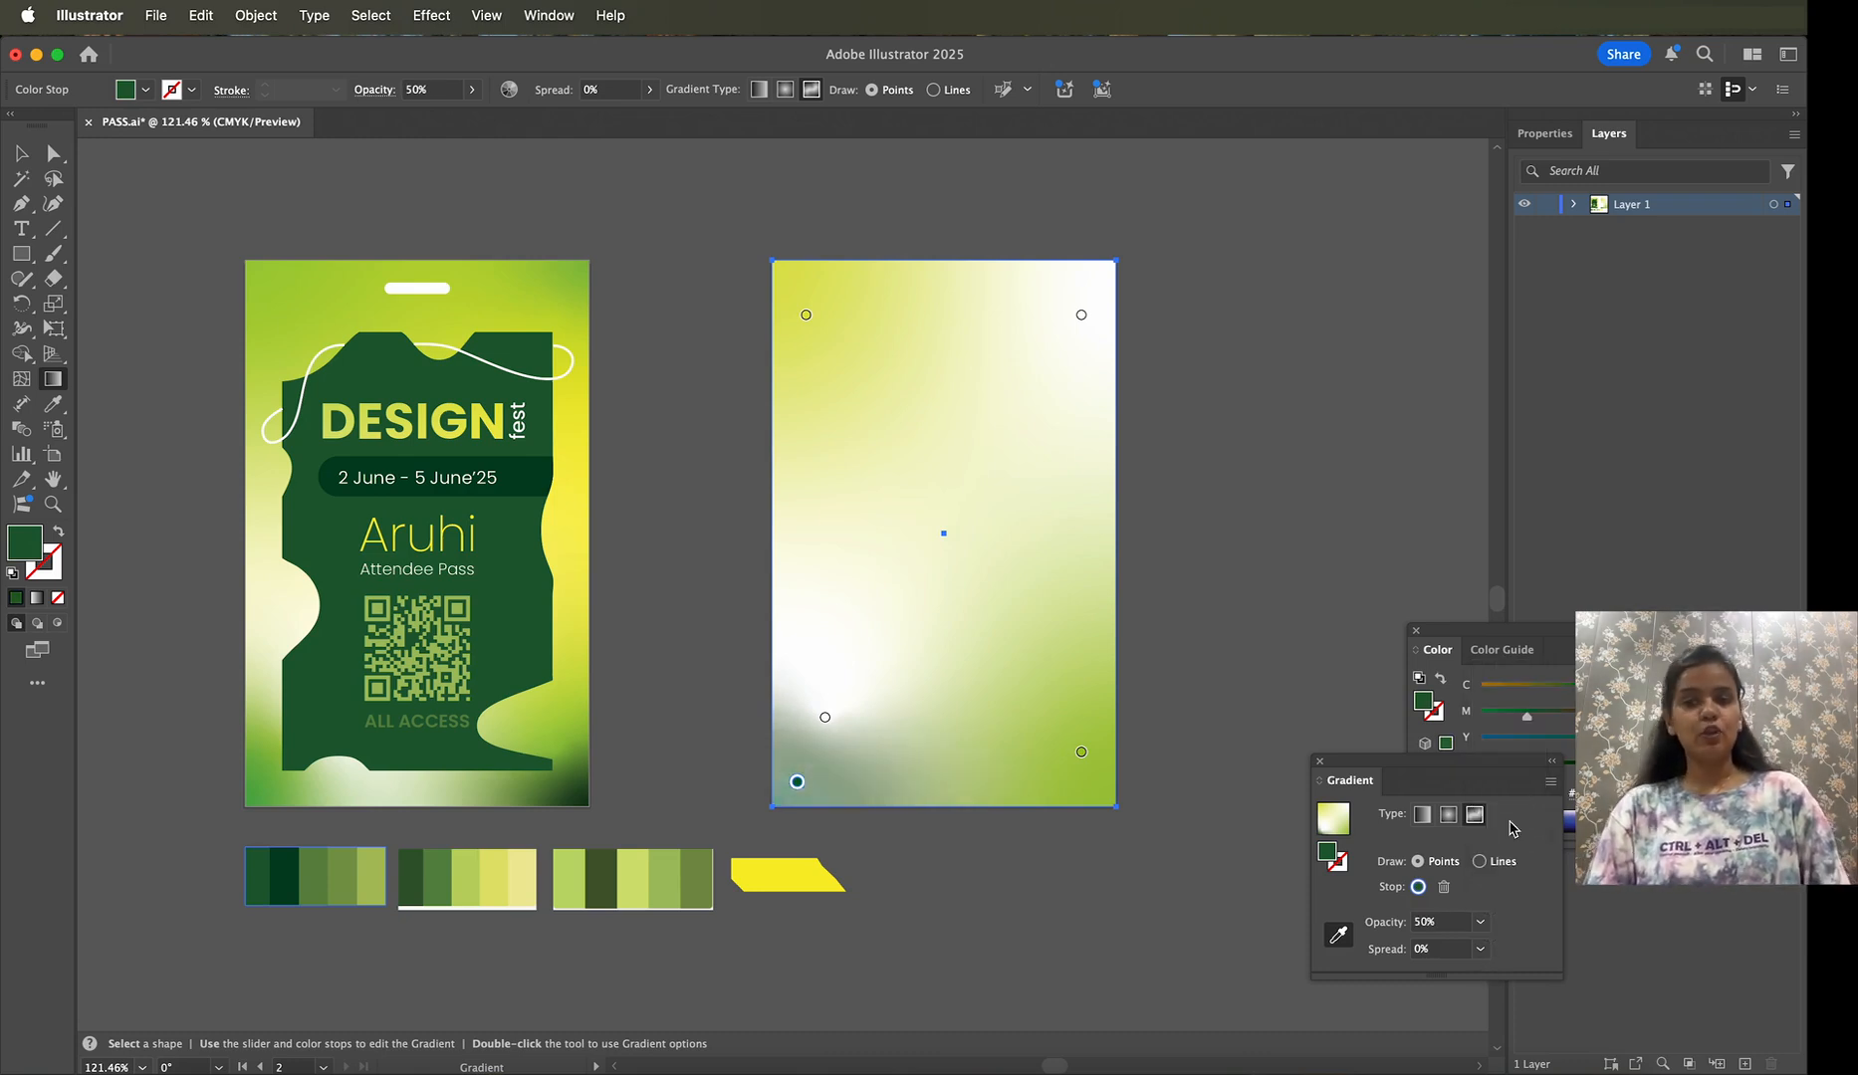
{"action": "left_click", "coordinate": [1480, 921]}
{"action": "left_click", "coordinate": [1510, 901]}
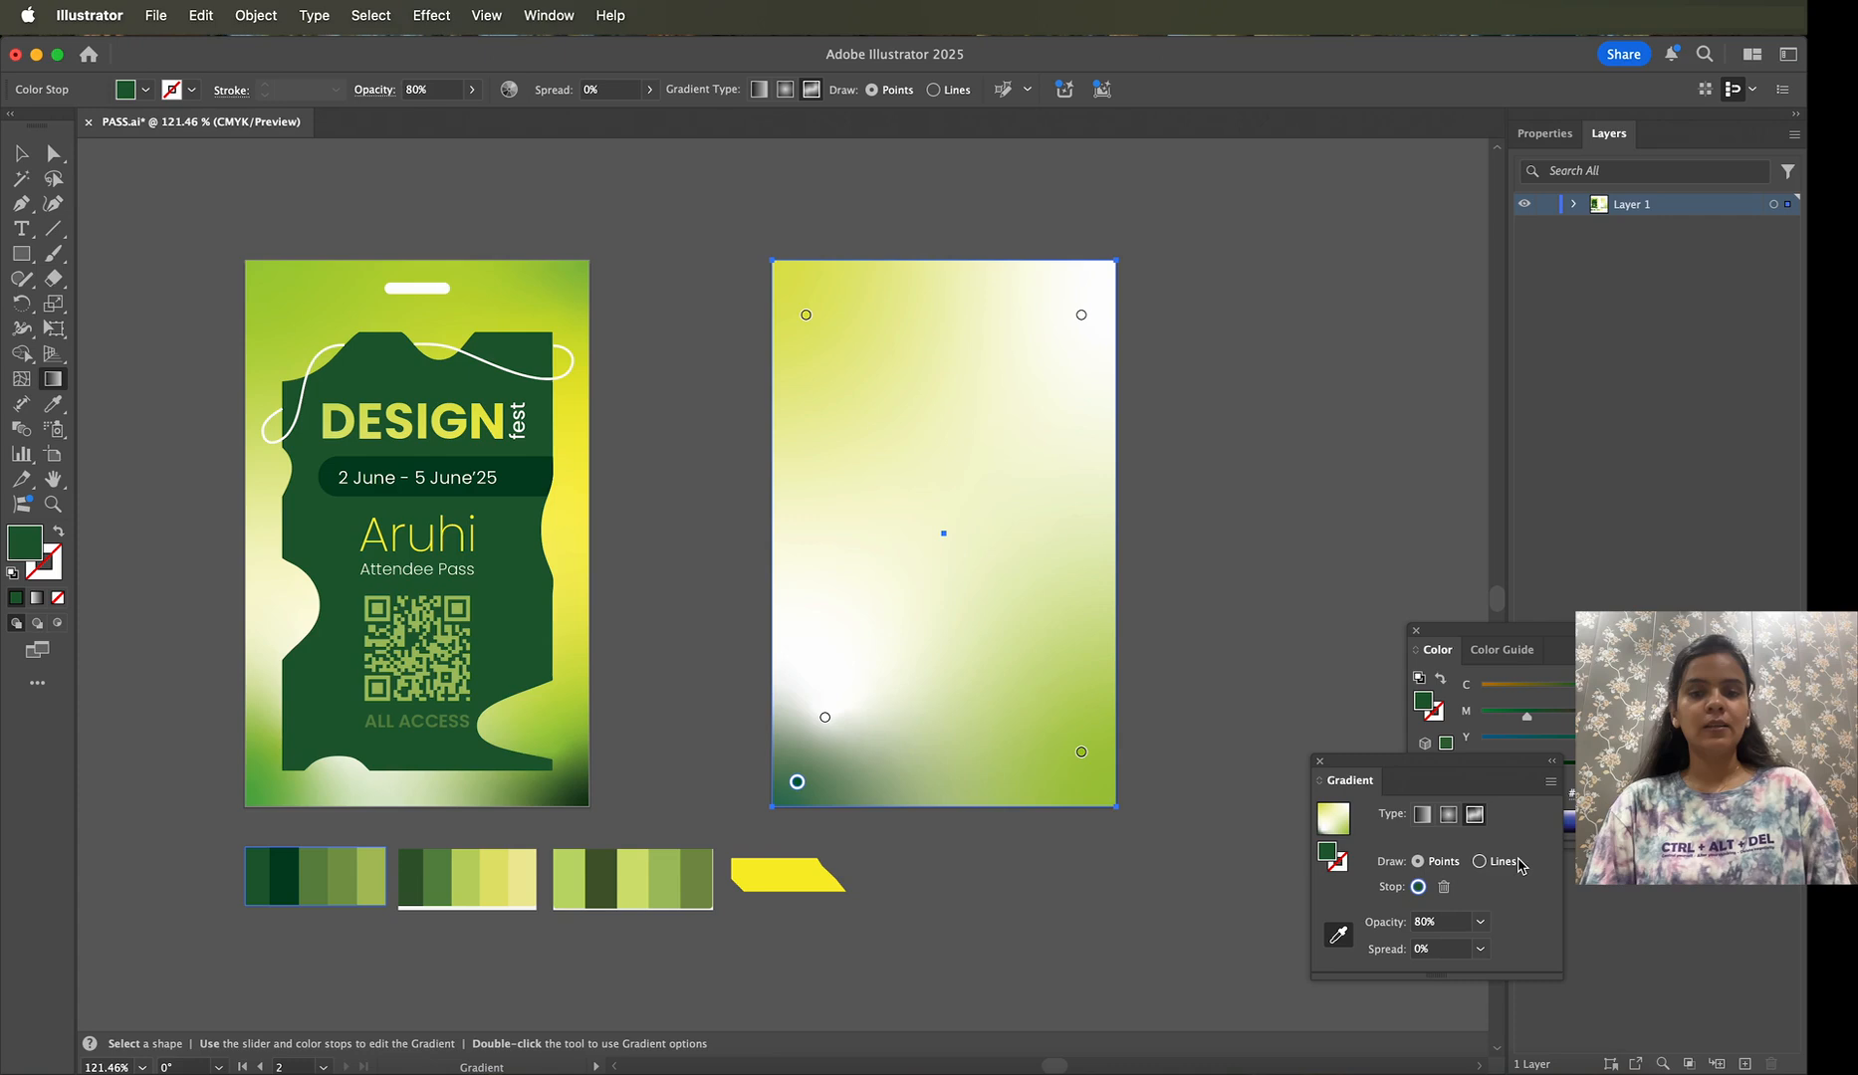
{"action": "left_click", "coordinate": [438, 862]}
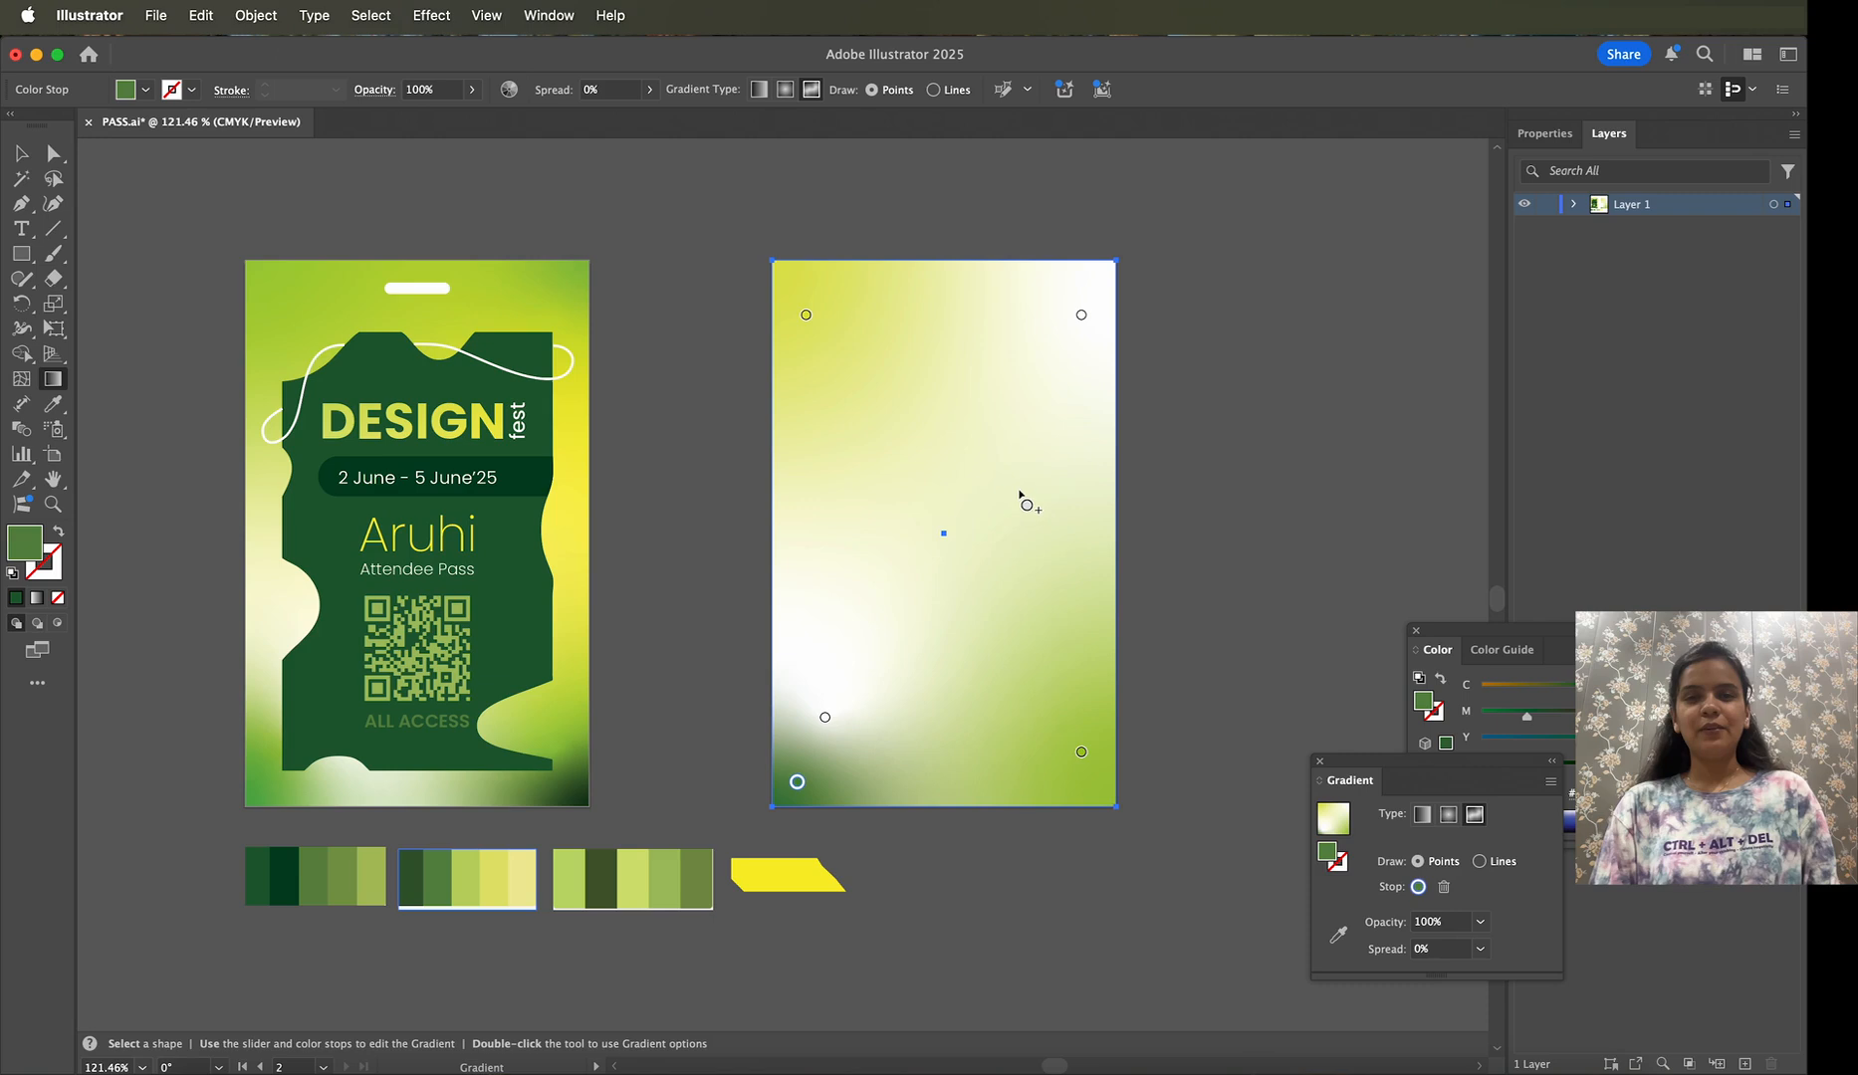
Step: Add two gradient stops in the first palette's light green, one near the rectangle's top edge and one below it
{"action": "left_click", "coordinate": [970, 273]}
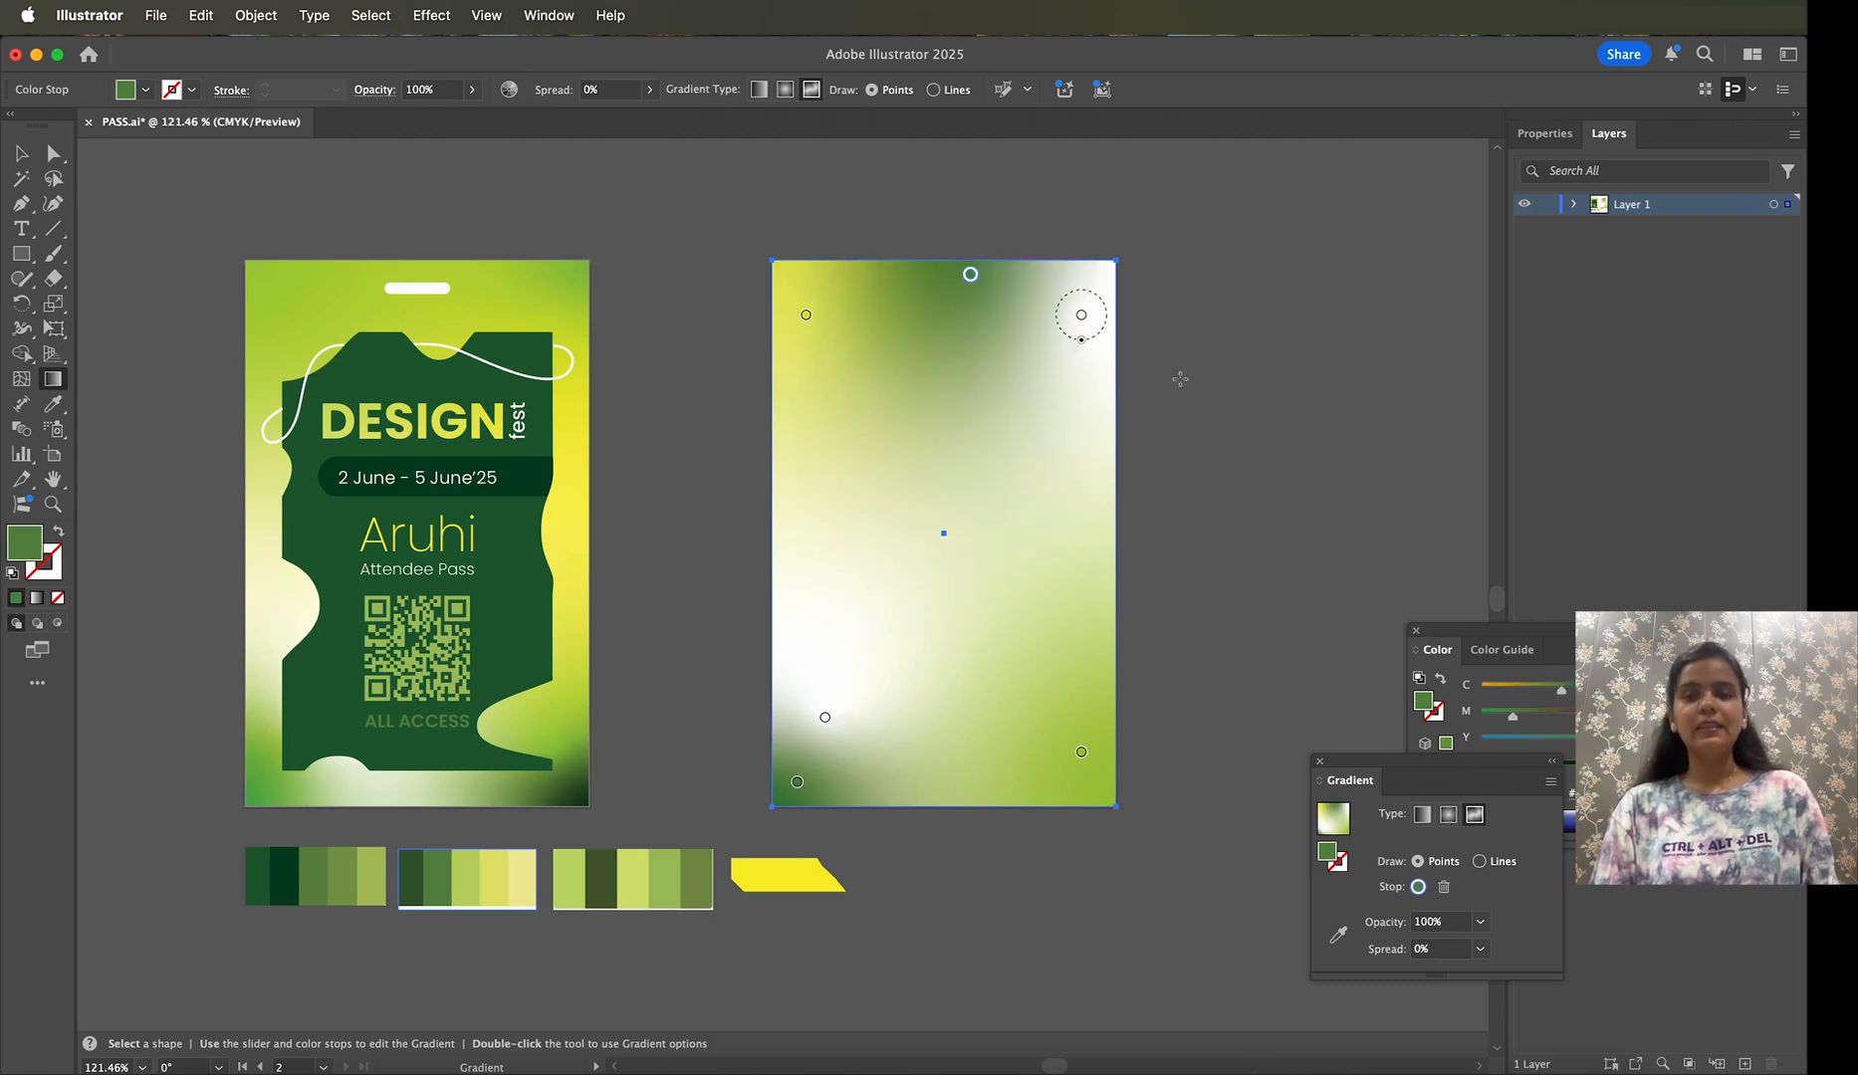
{"action": "left_click", "coordinate": [1338, 936]}
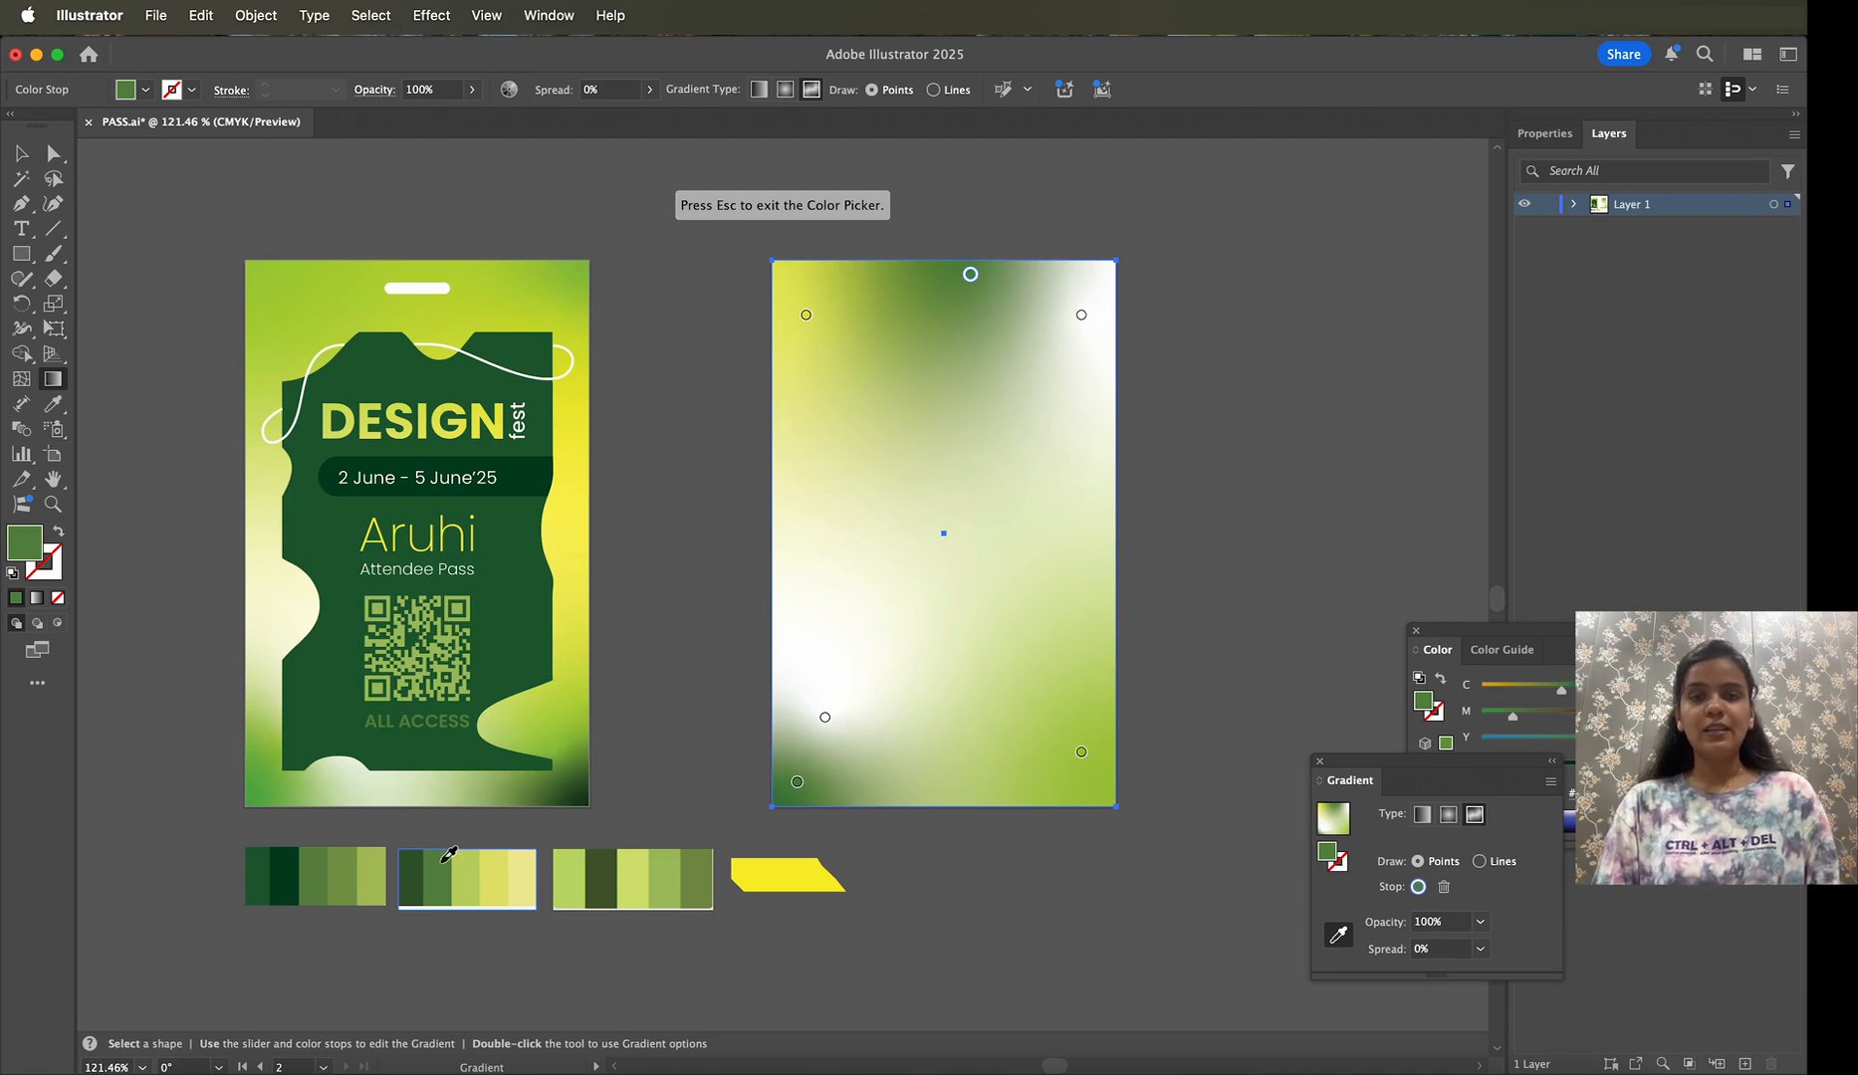
{"action": "left_click", "coordinate": [374, 876]}
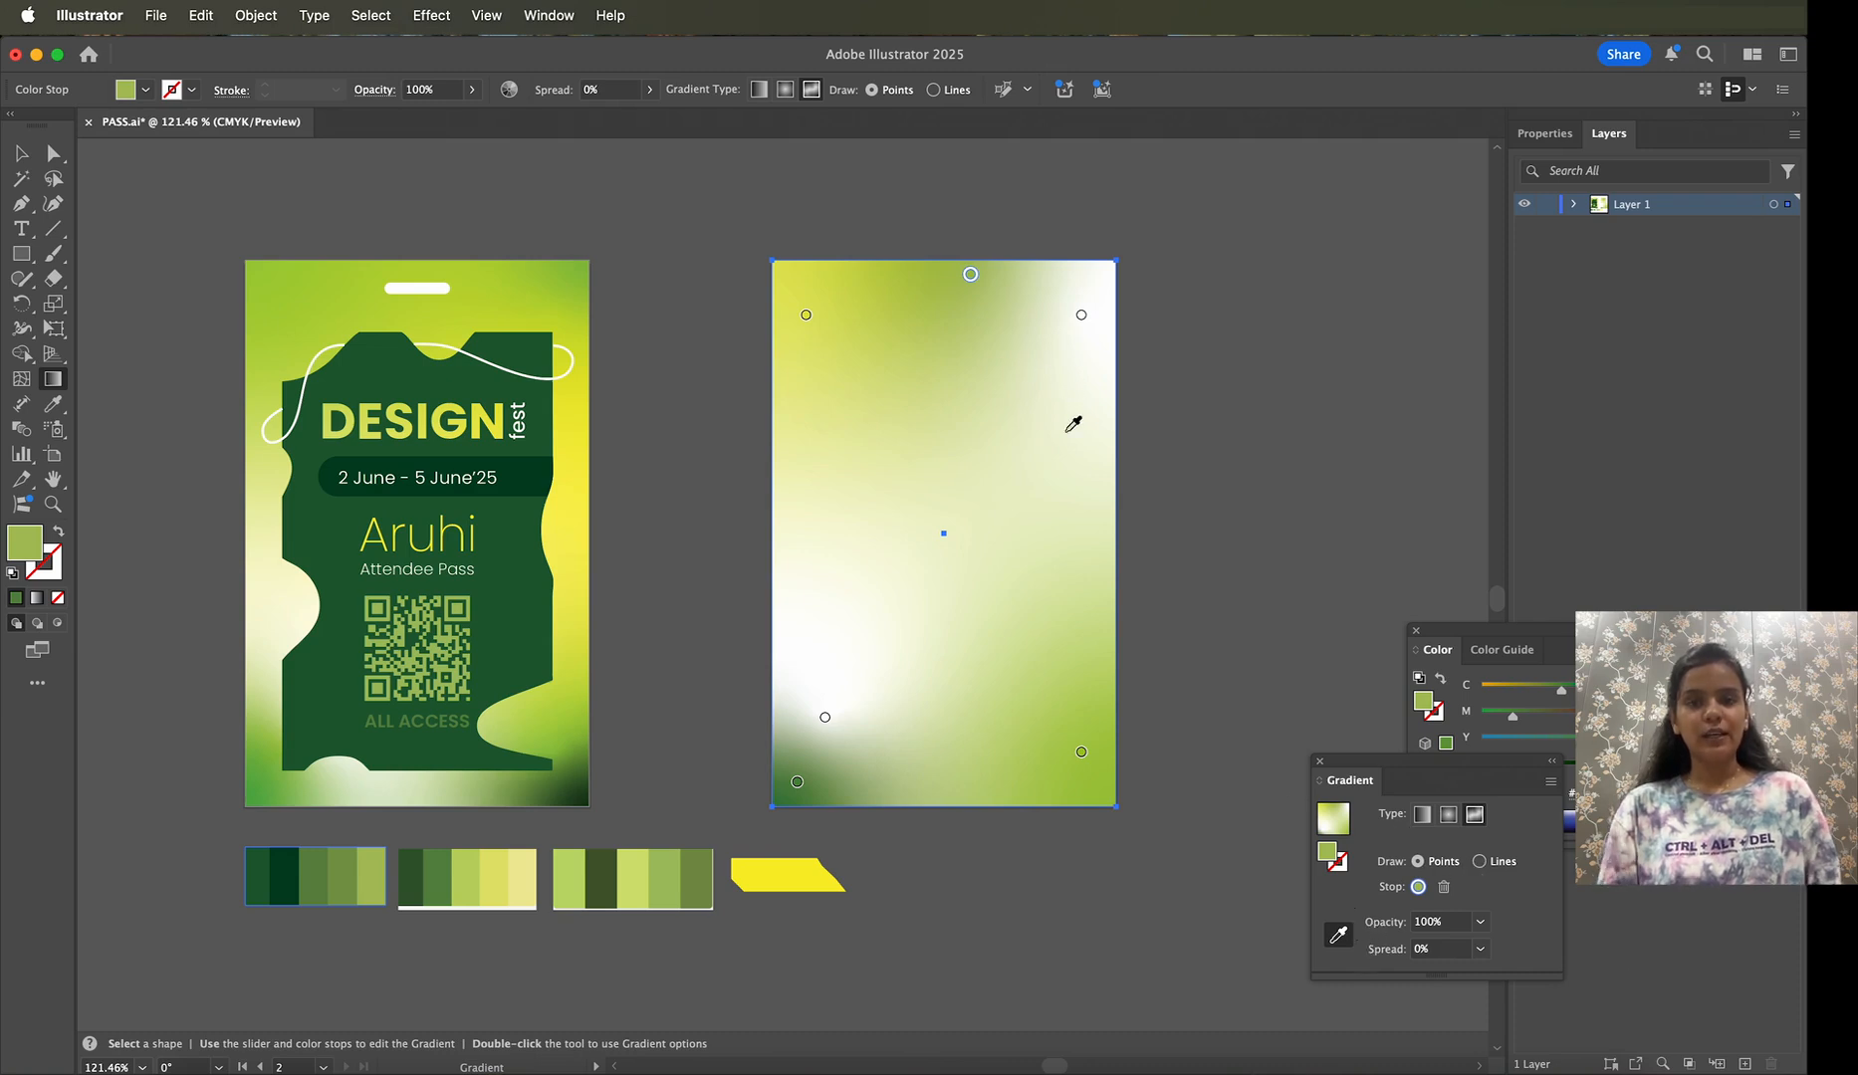
{"action": "left_click", "coordinate": [976, 408]}
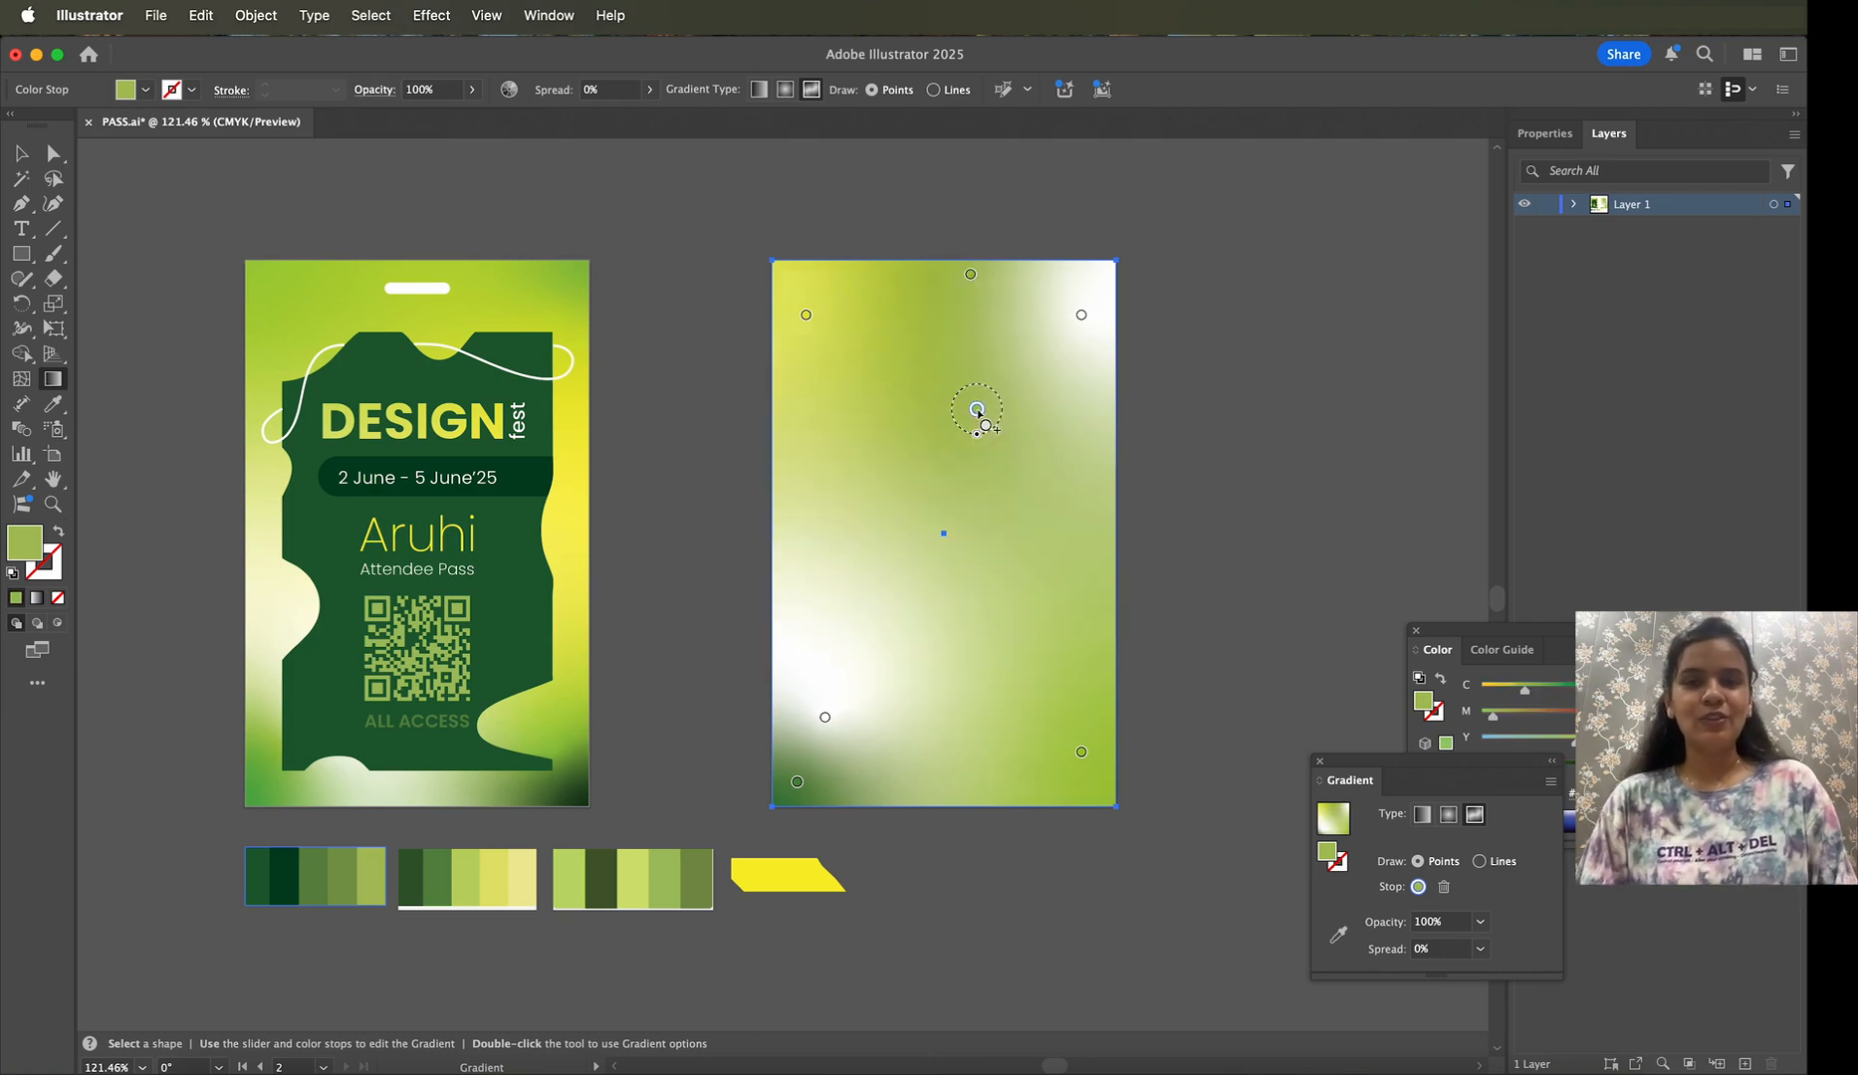
Step: Add a gradient stop near the middle of the rectangle's right edge, colored with the yellow of the small sample shape
{"action": "left_click", "coordinate": [1087, 509]}
{"action": "left_click", "coordinate": [1339, 936]}
{"action": "left_click", "coordinate": [784, 876]}
{"action": "left_click", "coordinate": [1339, 937]}
Step: Add a gradient stop near the rectangle's upper left edge in the first palette's middle green, and deselect the rectangle
{"action": "left_click", "coordinate": [808, 372]}
{"action": "left_click", "coordinate": [1338, 936]}
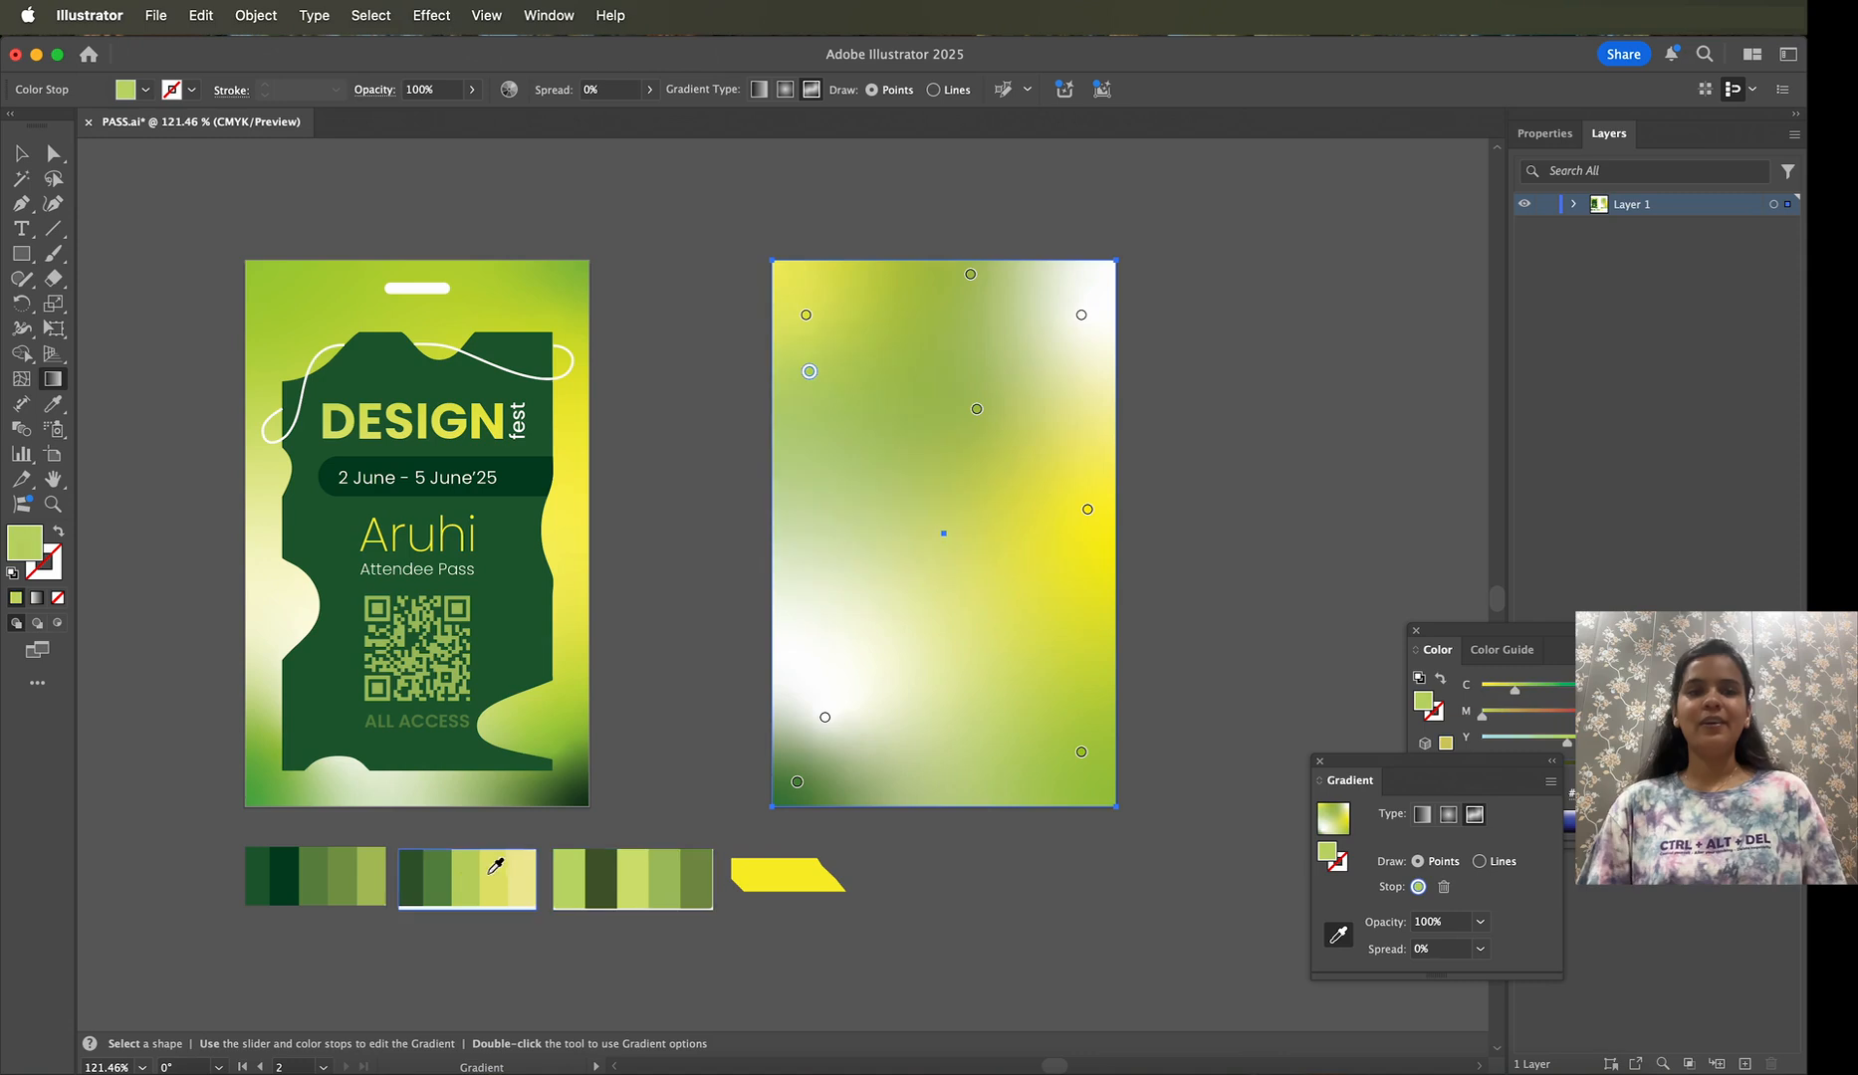
{"action": "left_click", "coordinate": [329, 876]}
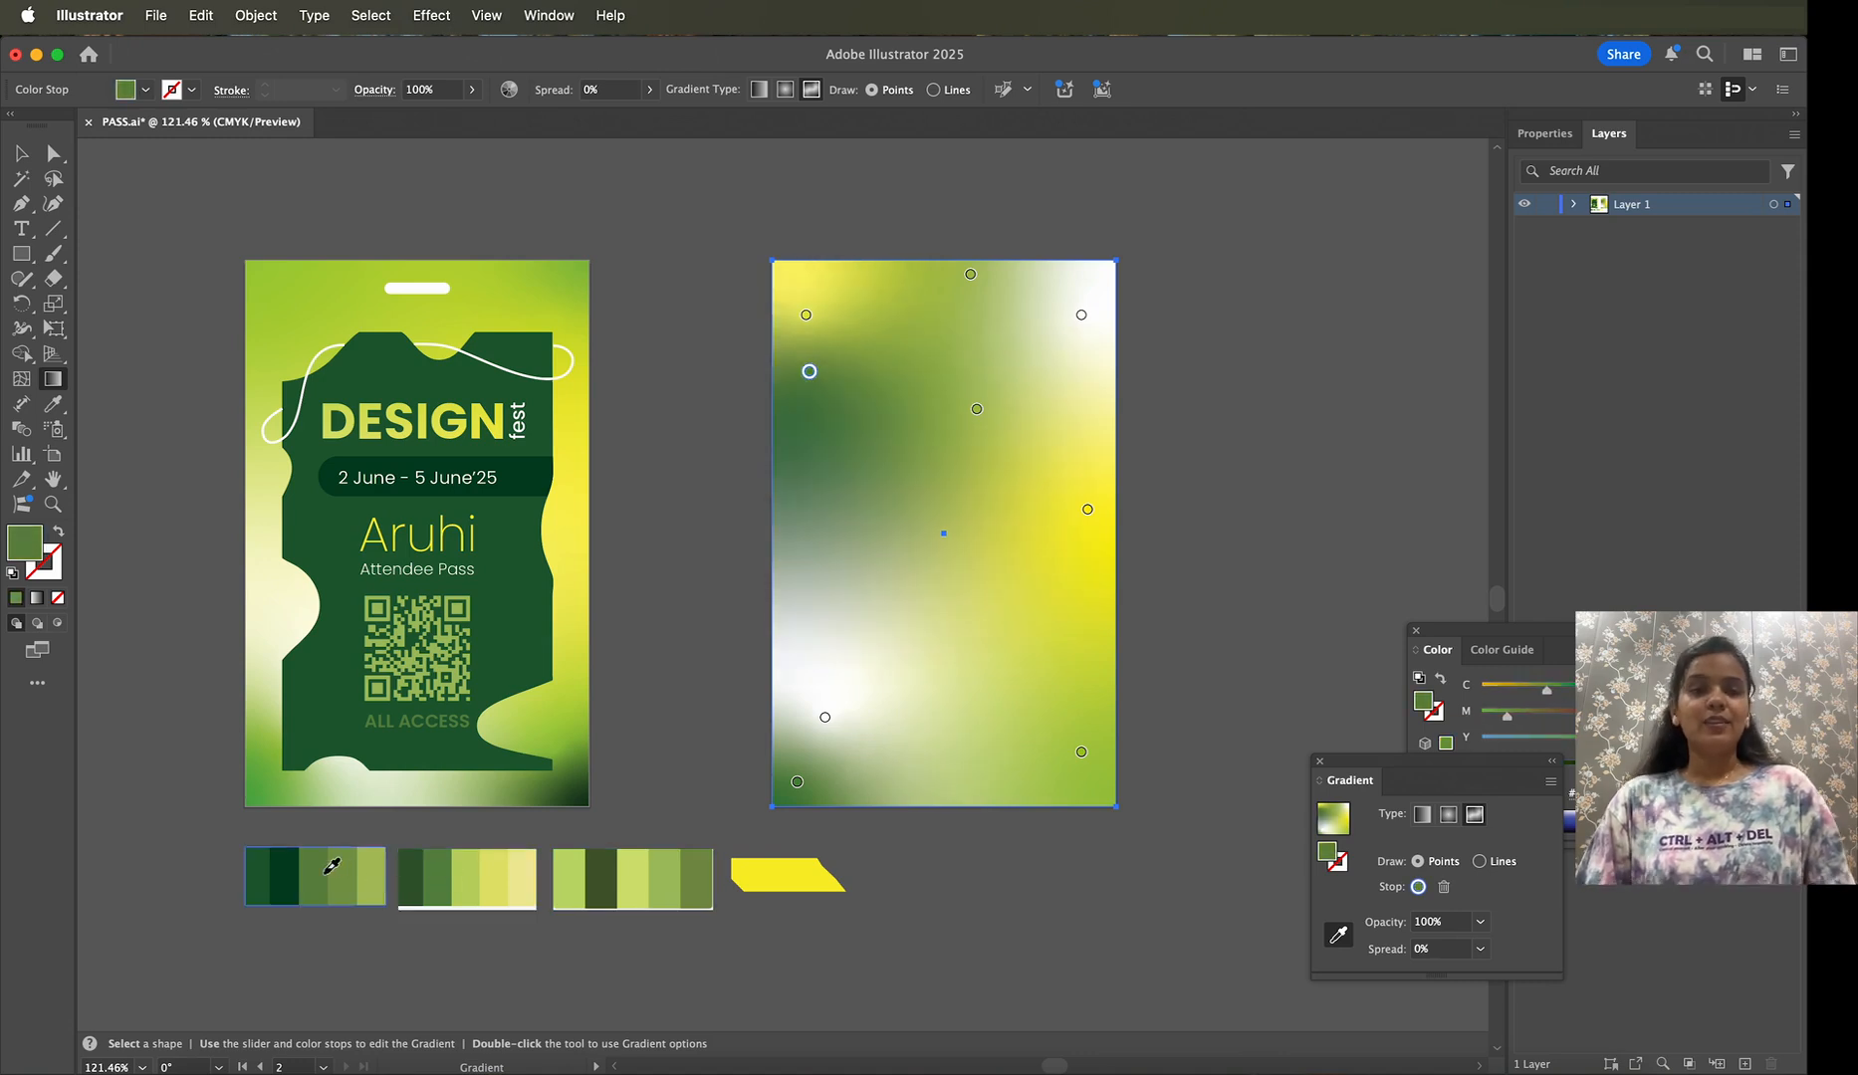
{"action": "left_click", "coordinate": [1338, 935]}
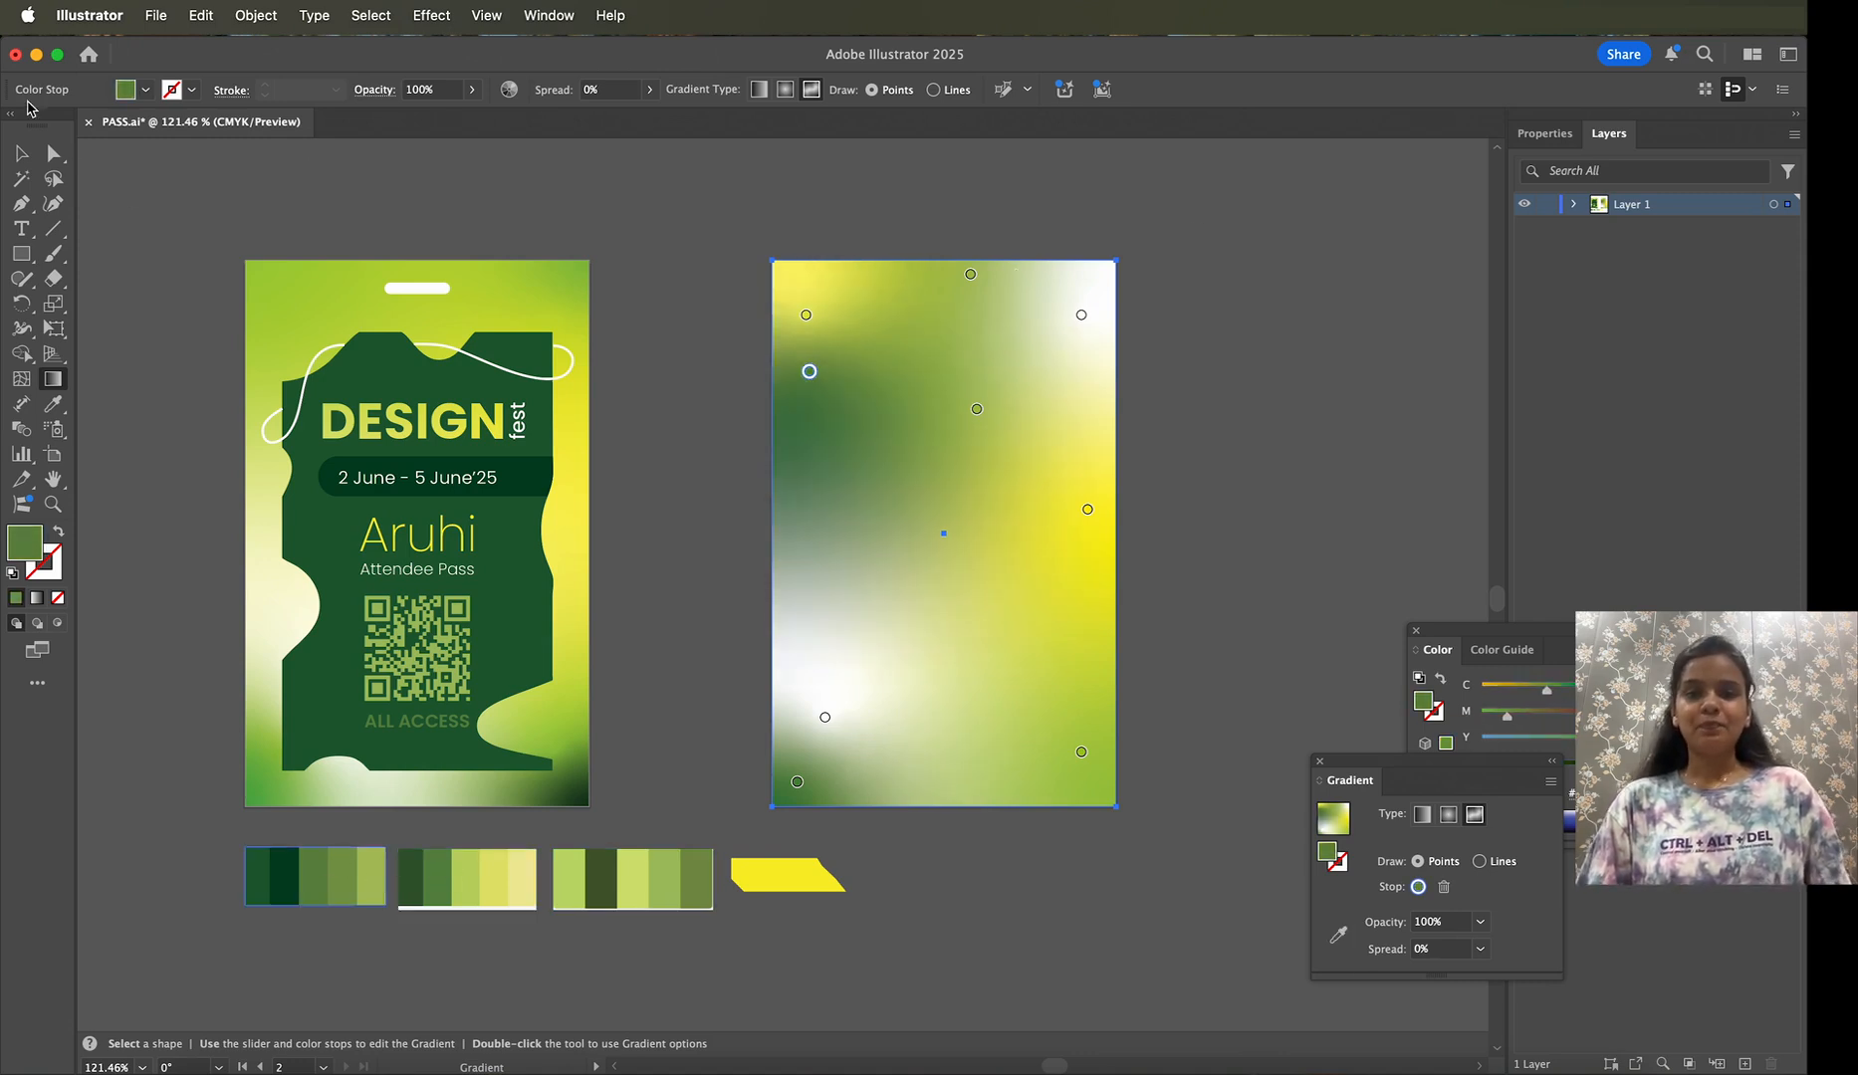
{"action": "left_click", "coordinate": [22, 154]}
{"action": "left_click", "coordinate": [159, 209]}
Step: Draw a smaller rectangle inset within the gradient background and fill it with dark green from the first palette
{"action": "left_click", "coordinate": [22, 253]}
{"action": "mouse_move", "coordinate": [812, 312]}
{"action": "left_mouse_down"}
{"action": "mouse_move", "coordinate": [1007, 643]}
{"action": "mouse_move", "coordinate": [1107, 755]}
{"action": "mouse_move", "coordinate": [1079, 770]}
{"action": "left_mouse_up"}
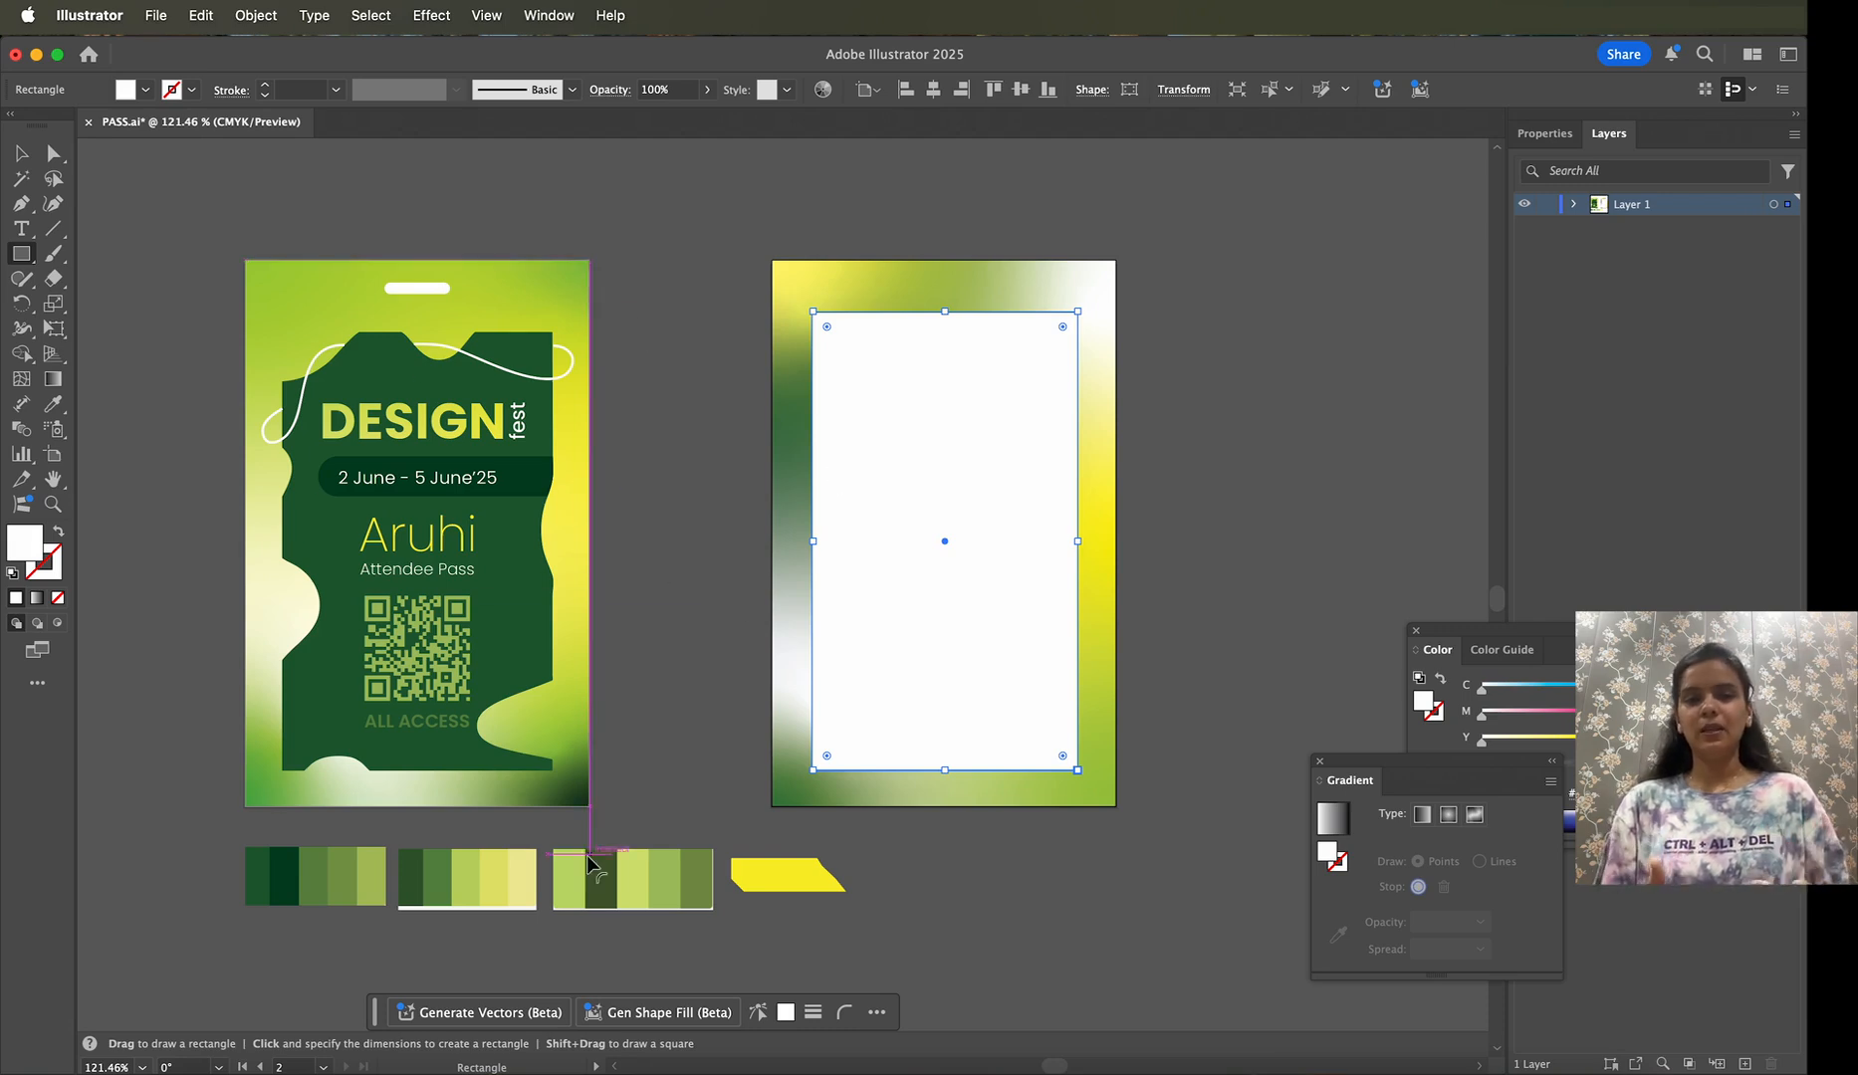
{"action": "key", "text": "i"}
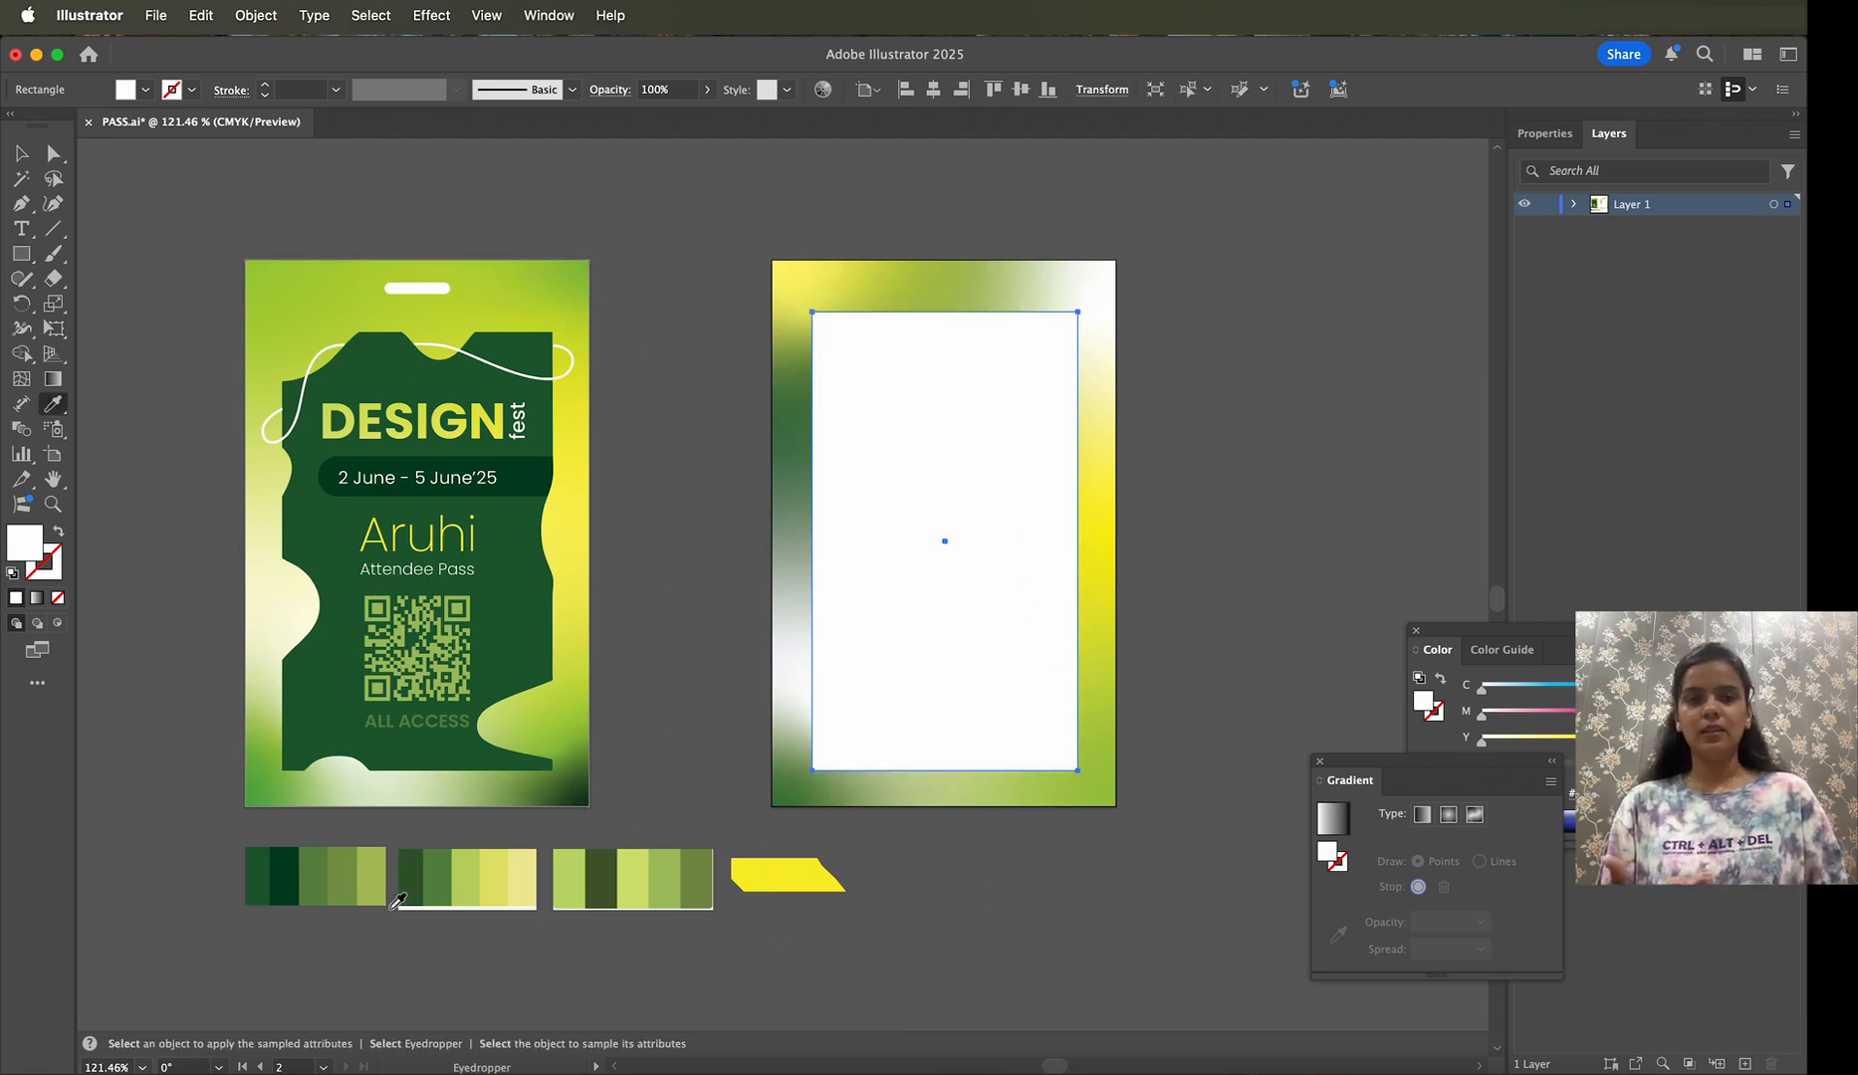
{"action": "left_click", "coordinate": [278, 861]}
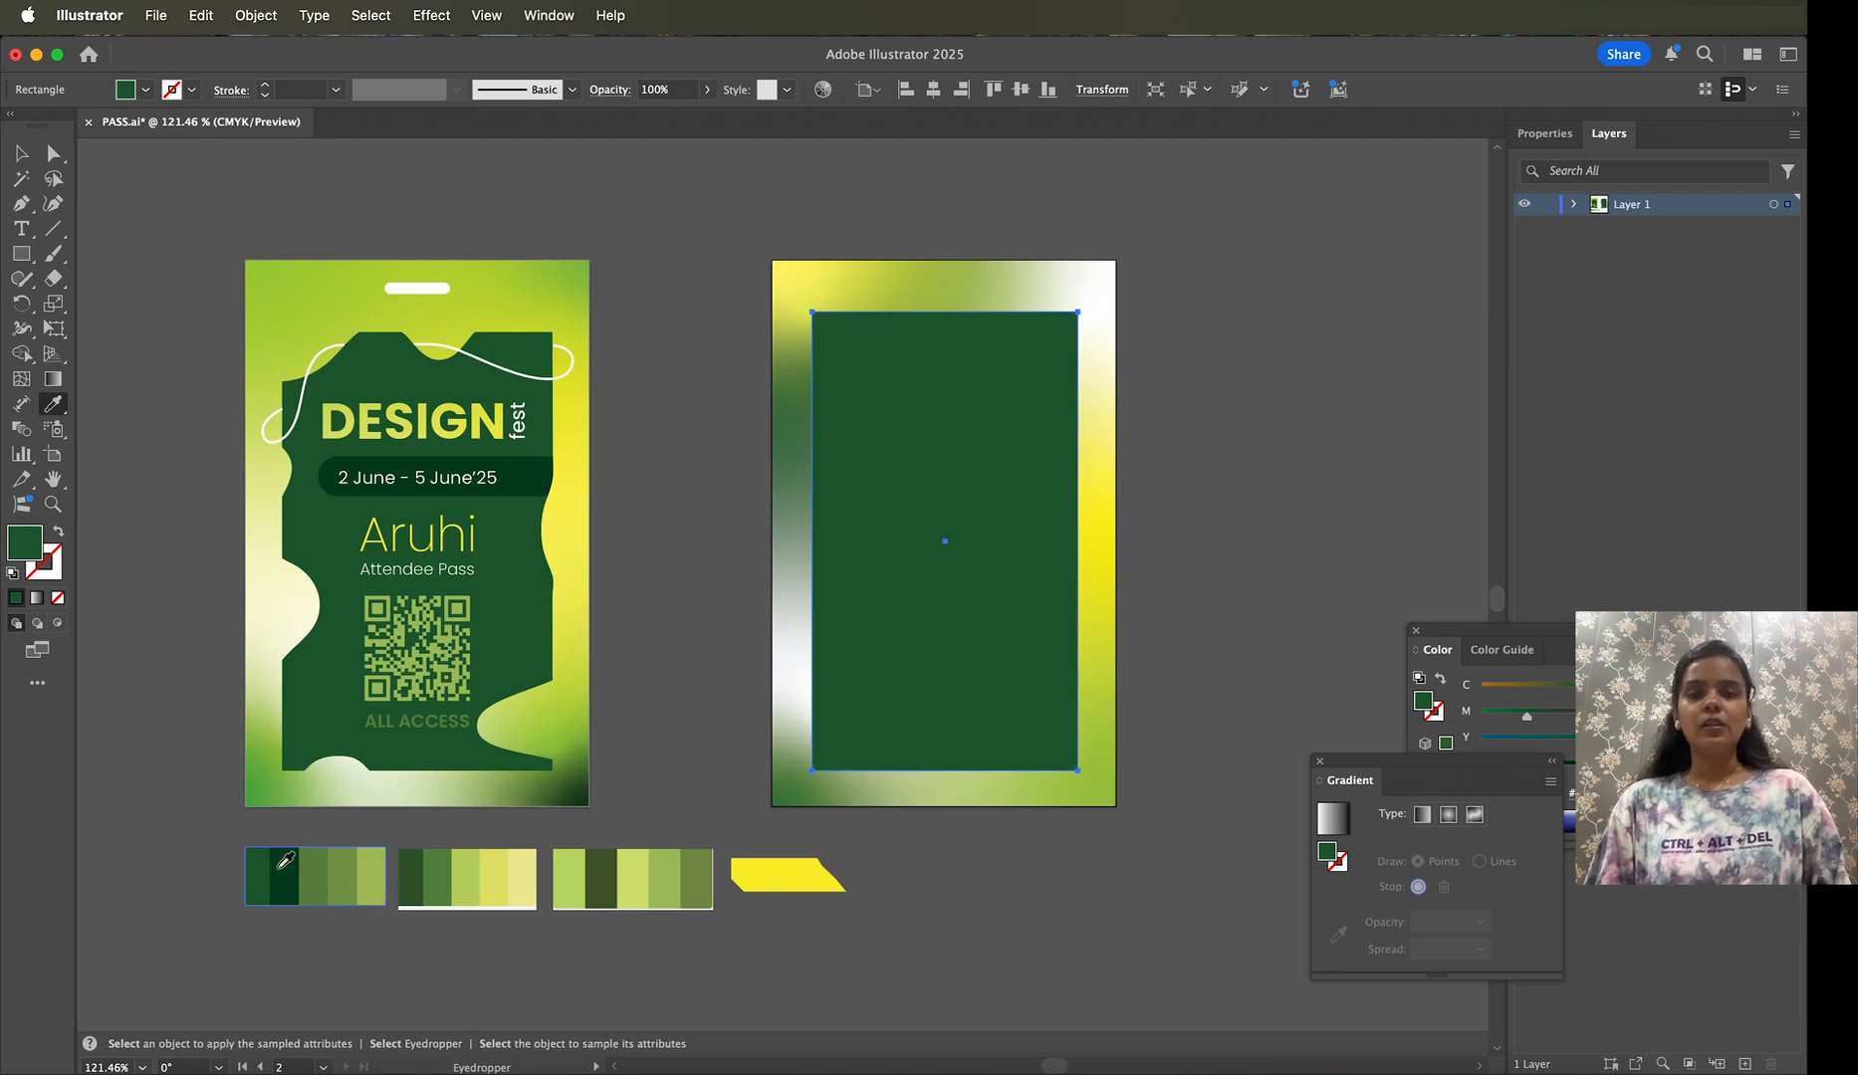
{"action": "key", "text": "v"}
{"action": "left_click", "coordinate": [1182, 406]}
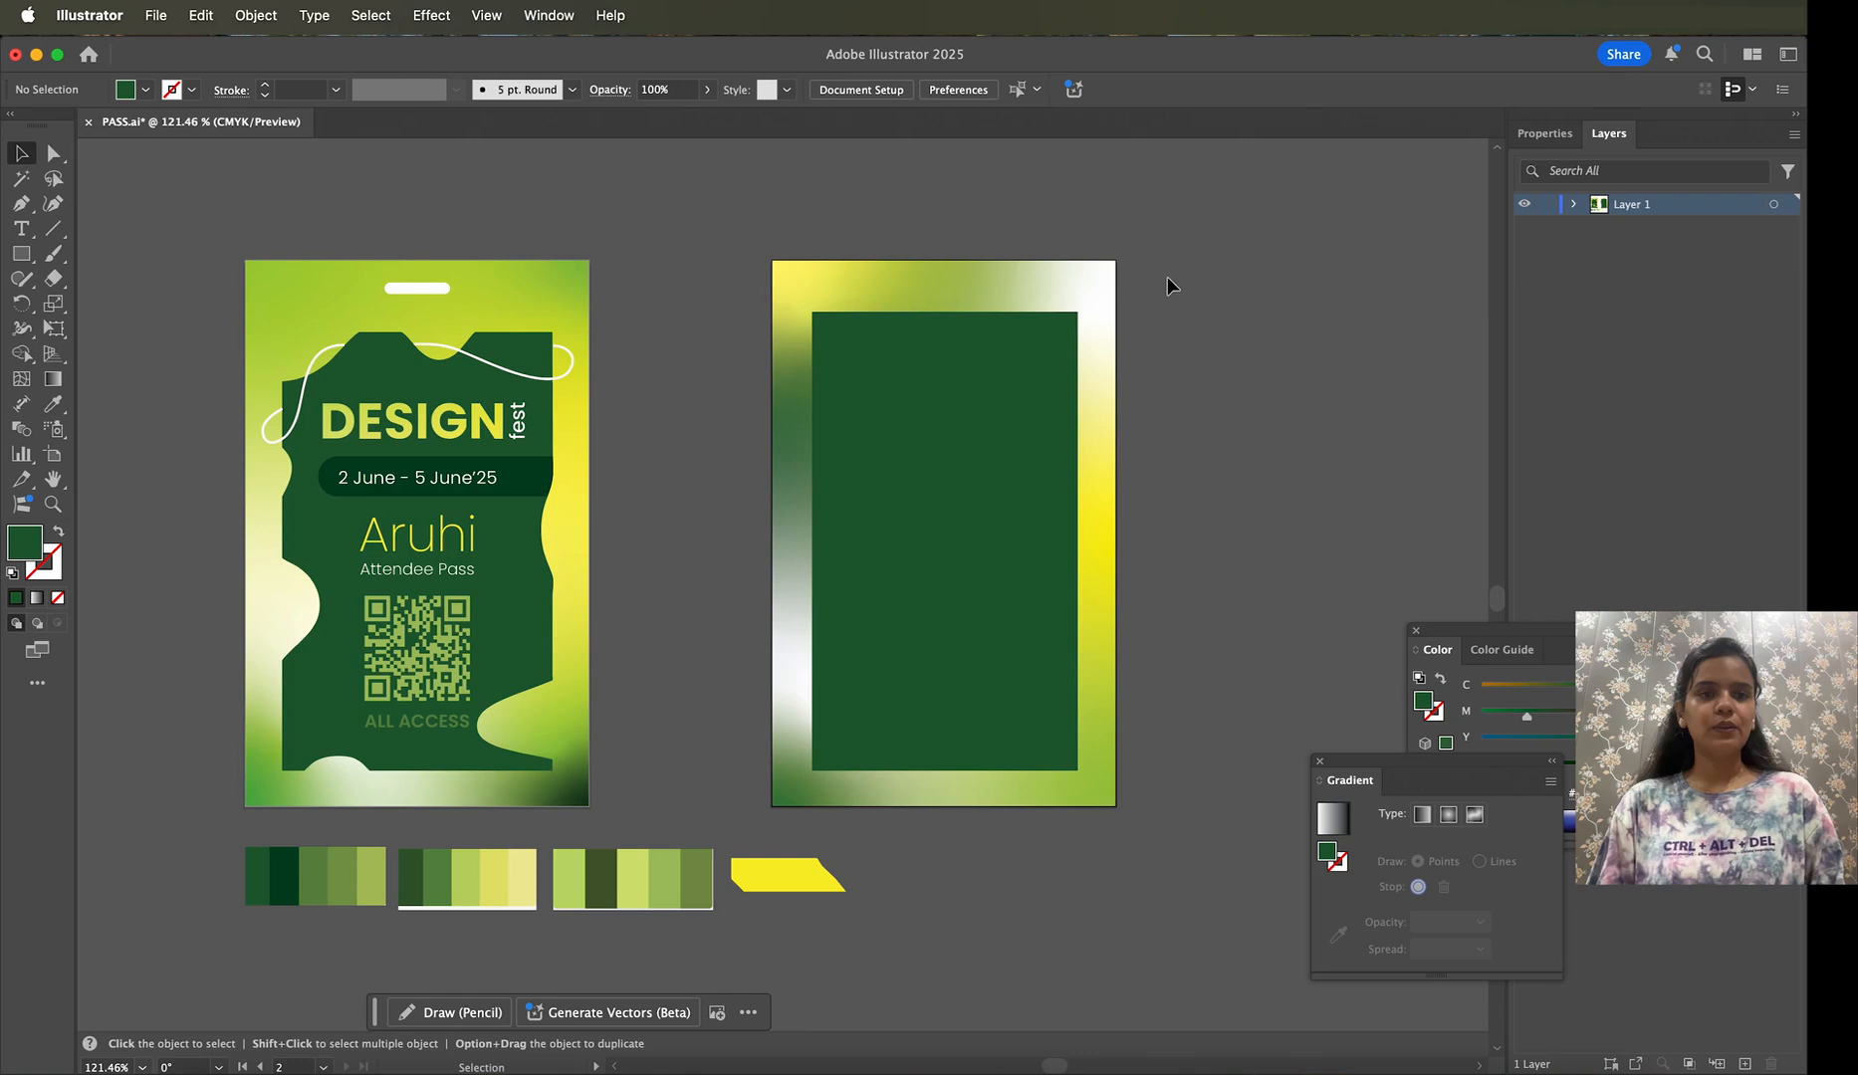
Step: Try to align the gradient background and the dark green rectangle by their horizontal and vertical centers, and deselect them
{"action": "left_click", "coordinate": [1096, 301]}
{"action": "left_click", "coordinate": [1041, 388], "text": "shift"}
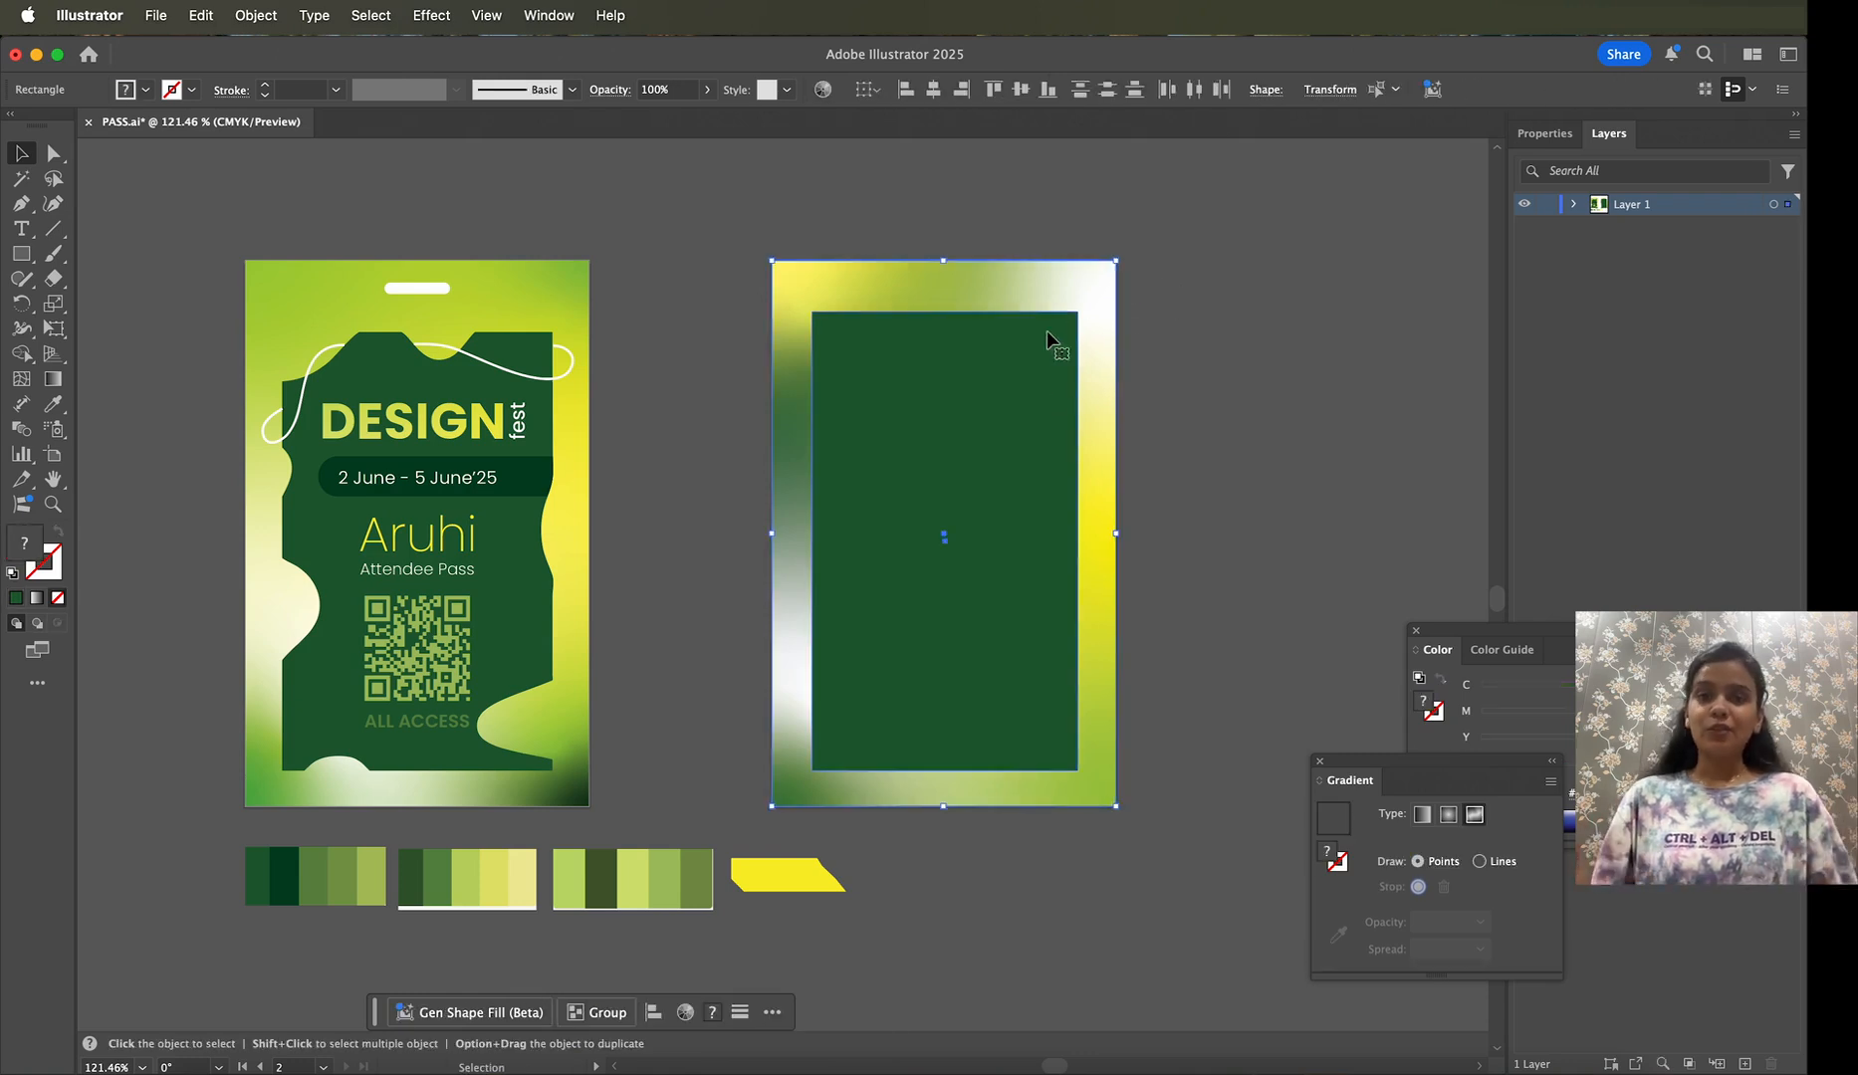
{"action": "left_click", "coordinate": [933, 90]}
{"action": "left_click", "coordinate": [1021, 89]}
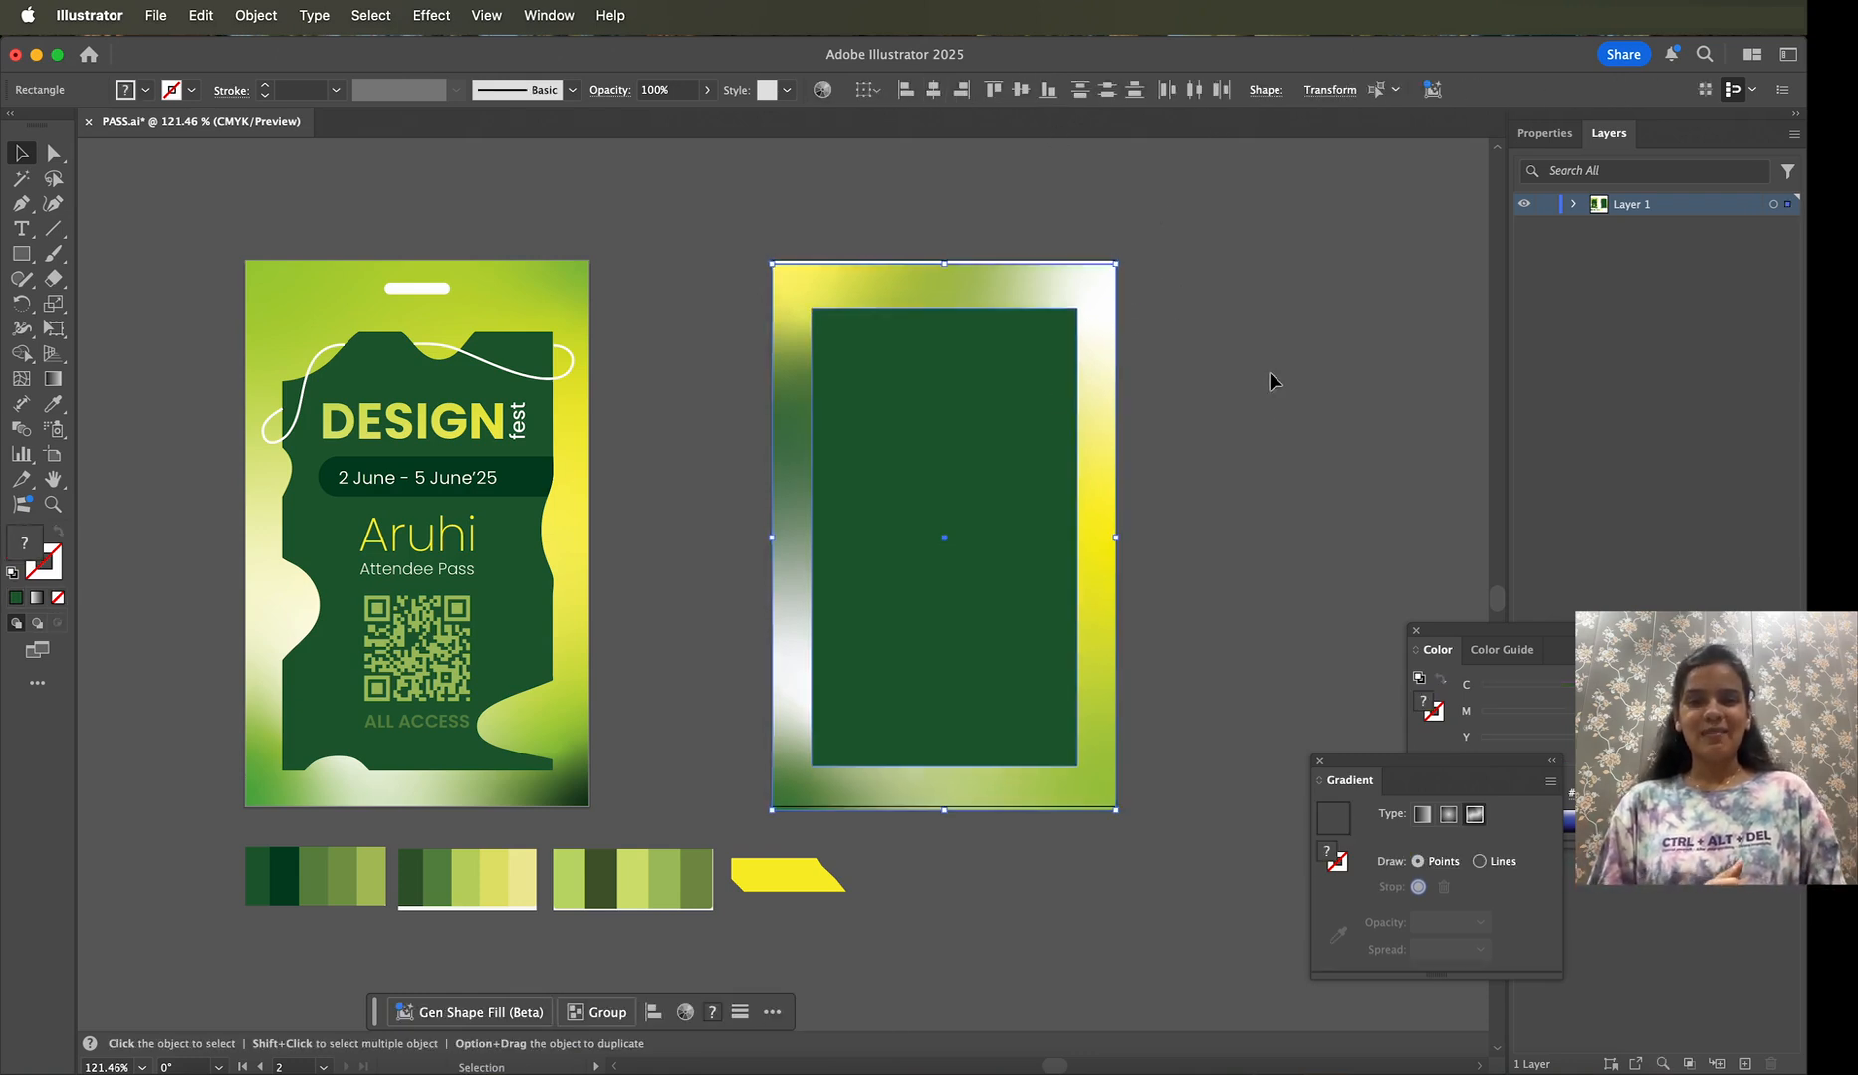
{"action": "left_click", "coordinate": [1258, 401]}
{"action": "mouse_move", "coordinate": [1014, 394]}
{"action": "left_mouse_down"}
{"action": "mouse_move", "coordinate": [1011, 377]}
{"action": "mouse_move", "coordinate": [1011, 391]}
{"action": "left_mouse_up"}
{"action": "left_click", "coordinate": [1264, 419]}
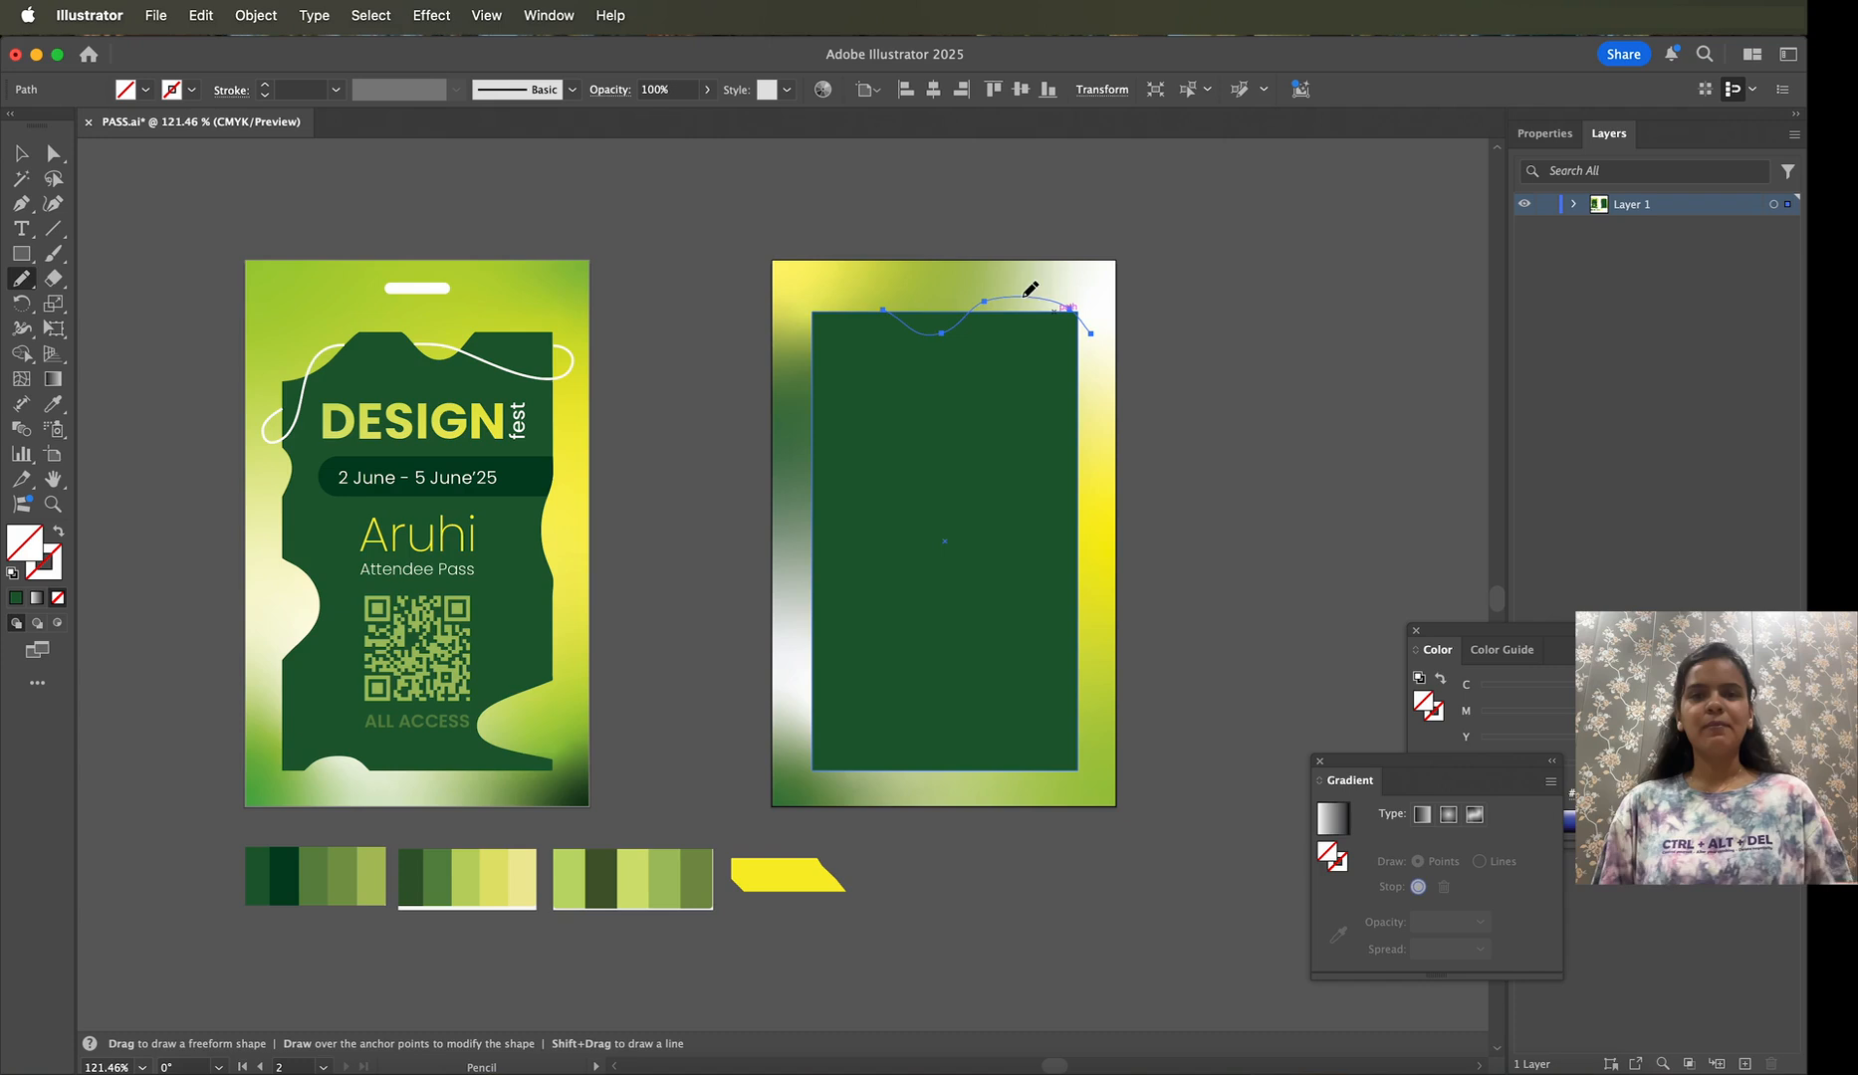
Step: Draw a wavy closed band around the dark green rectangle with the Pencil, and fill it with the small sample shape's yellow
{"action": "mouse_move", "coordinate": [1030, 290]}
{"action": "left_mouse_down"}
{"action": "mouse_move", "coordinate": [1104, 319]}
{"action": "mouse_move", "coordinate": [1107, 393]}
{"action": "mouse_move", "coordinate": [1055, 543]}
{"action": "mouse_move", "coordinate": [1089, 652]}
{"action": "mouse_move", "coordinate": [995, 703]}
{"action": "mouse_move", "coordinate": [1018, 747]}
{"action": "mouse_move", "coordinate": [1102, 774]}
{"action": "mouse_move", "coordinate": [1078, 788]}
{"action": "mouse_move", "coordinate": [888, 764]}
{"action": "mouse_move", "coordinate": [823, 788]}
{"action": "mouse_move", "coordinate": [791, 770]}
{"action": "mouse_move", "coordinate": [840, 633]}
{"action": "mouse_move", "coordinate": [802, 533]}
{"action": "mouse_move", "coordinate": [818, 449]}
{"action": "mouse_move", "coordinate": [805, 373]}
{"action": "mouse_move", "coordinate": [845, 340]}
{"action": "mouse_move", "coordinate": [858, 293]}
{"action": "mouse_move", "coordinate": [806, 294]}
{"action": "mouse_move", "coordinate": [768, 353]}
{"action": "mouse_move", "coordinate": [726, 768]}
{"action": "mouse_move", "coordinate": [757, 805]}
{"action": "mouse_move", "coordinate": [844, 824]}
{"action": "mouse_move", "coordinate": [1083, 815]}
{"action": "mouse_move", "coordinate": [1160, 778]}
{"action": "mouse_move", "coordinate": [1126, 561]}
{"action": "mouse_move", "coordinate": [1152, 340]}
{"action": "mouse_move", "coordinate": [1133, 290]}
{"action": "mouse_move", "coordinate": [1074, 263]}
{"action": "mouse_move", "coordinate": [880, 301]}
{"action": "left_mouse_up"}
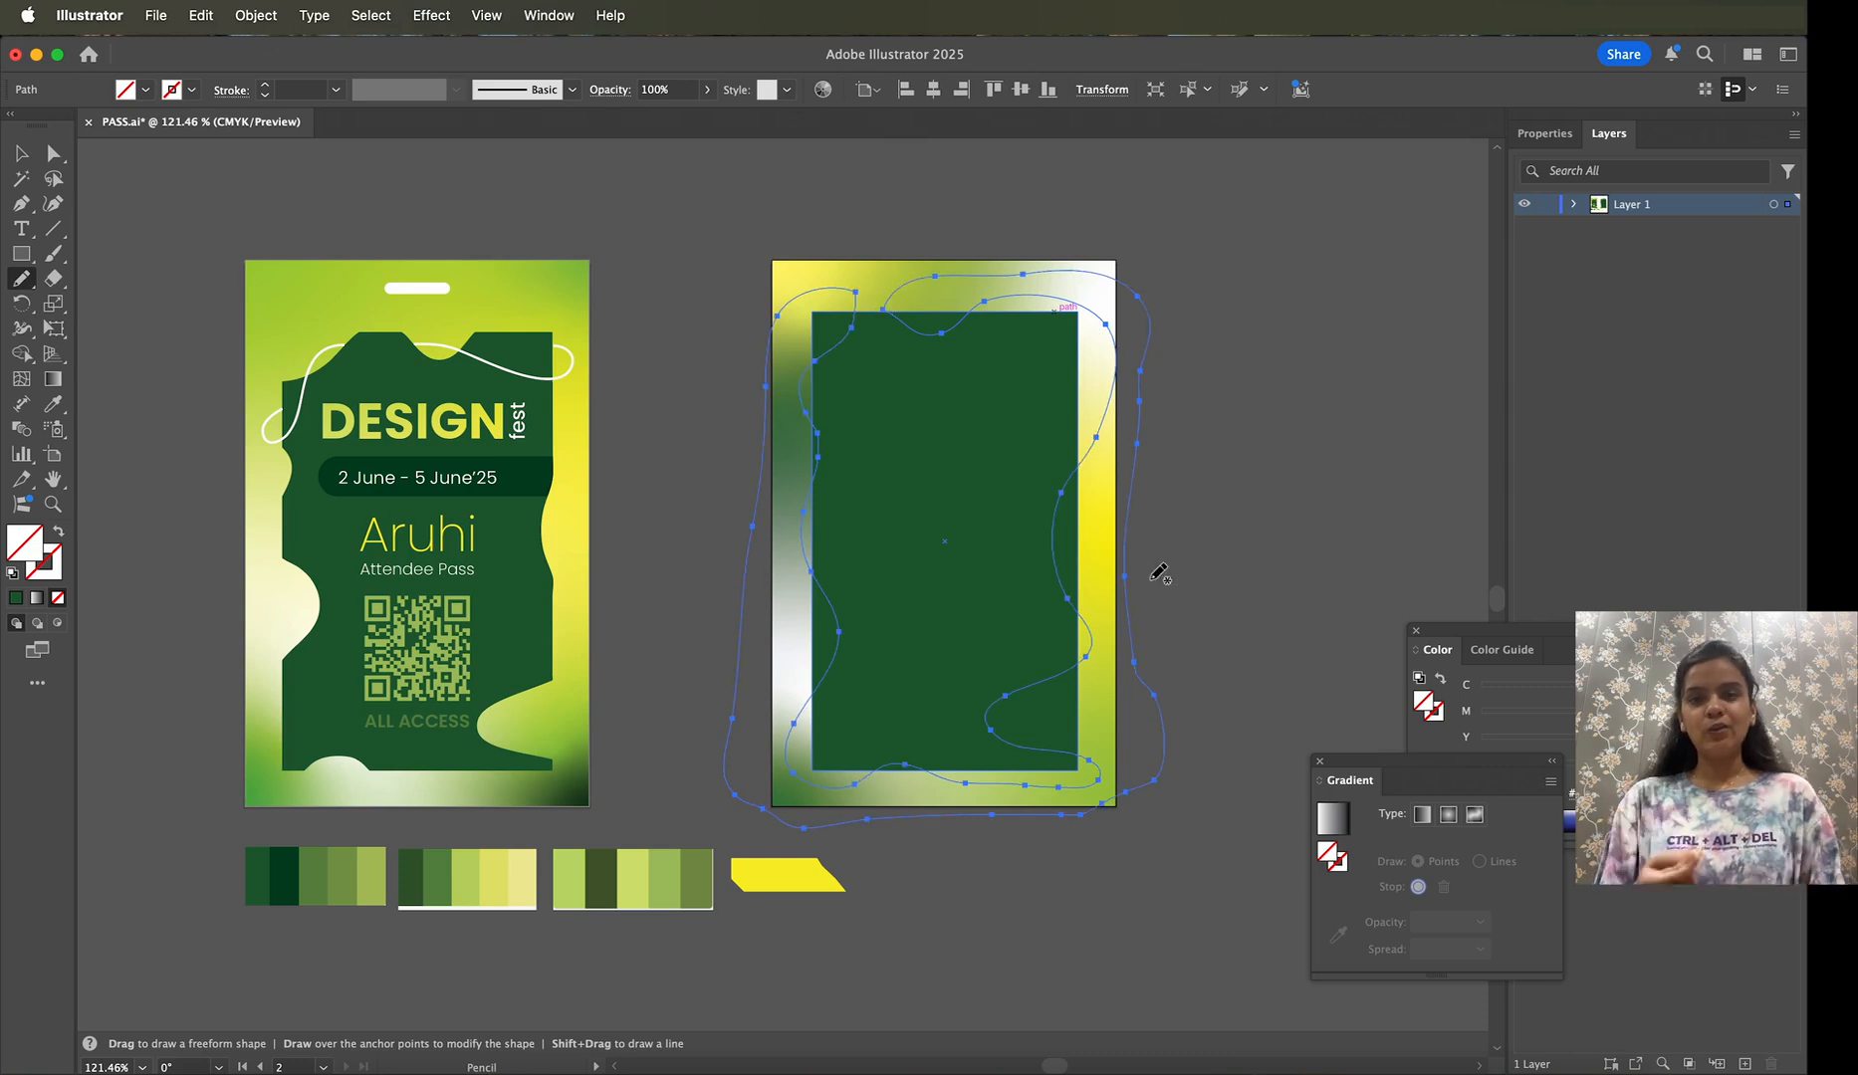
{"action": "key", "text": "i"}
{"action": "left_click", "coordinate": [749, 874]}
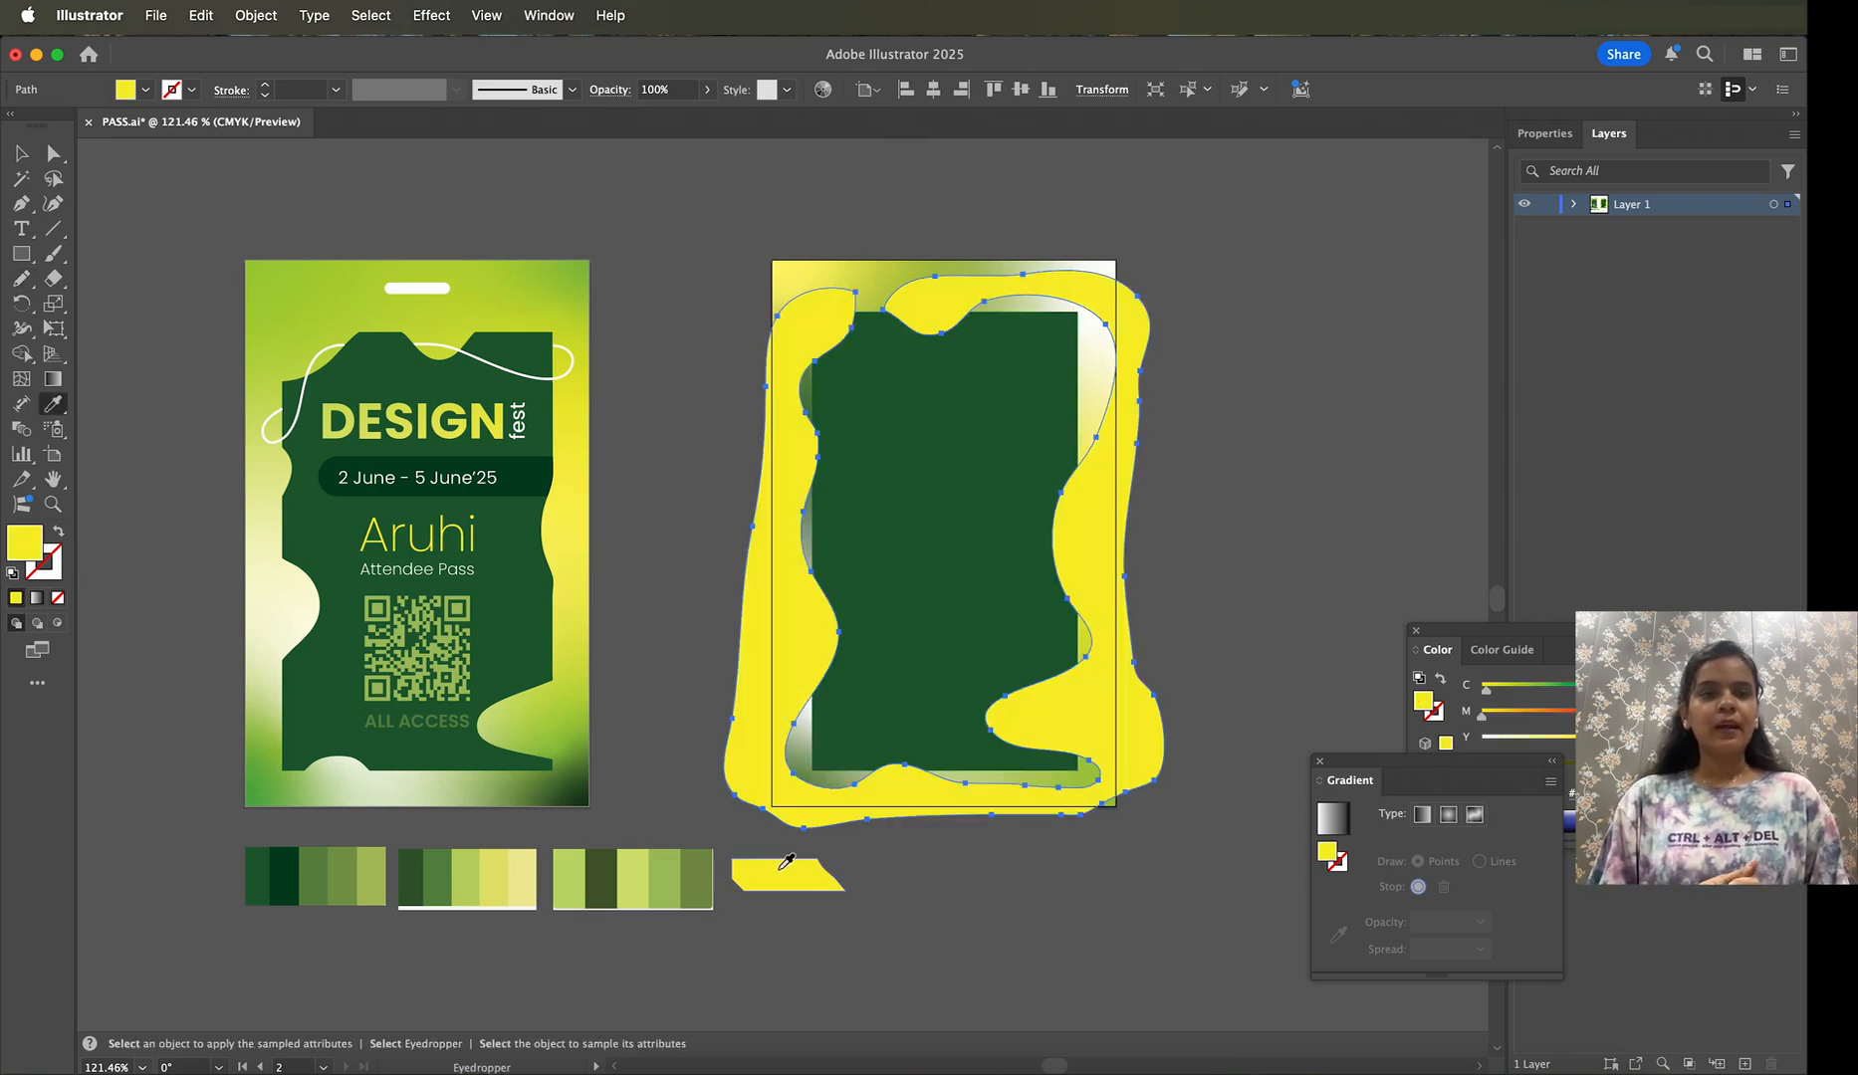
Step: Use Shape Builder on the yellow band and dark green rectangle to remove the band and the panel areas it overlaps
{"action": "left_click", "coordinate": [21, 152]}
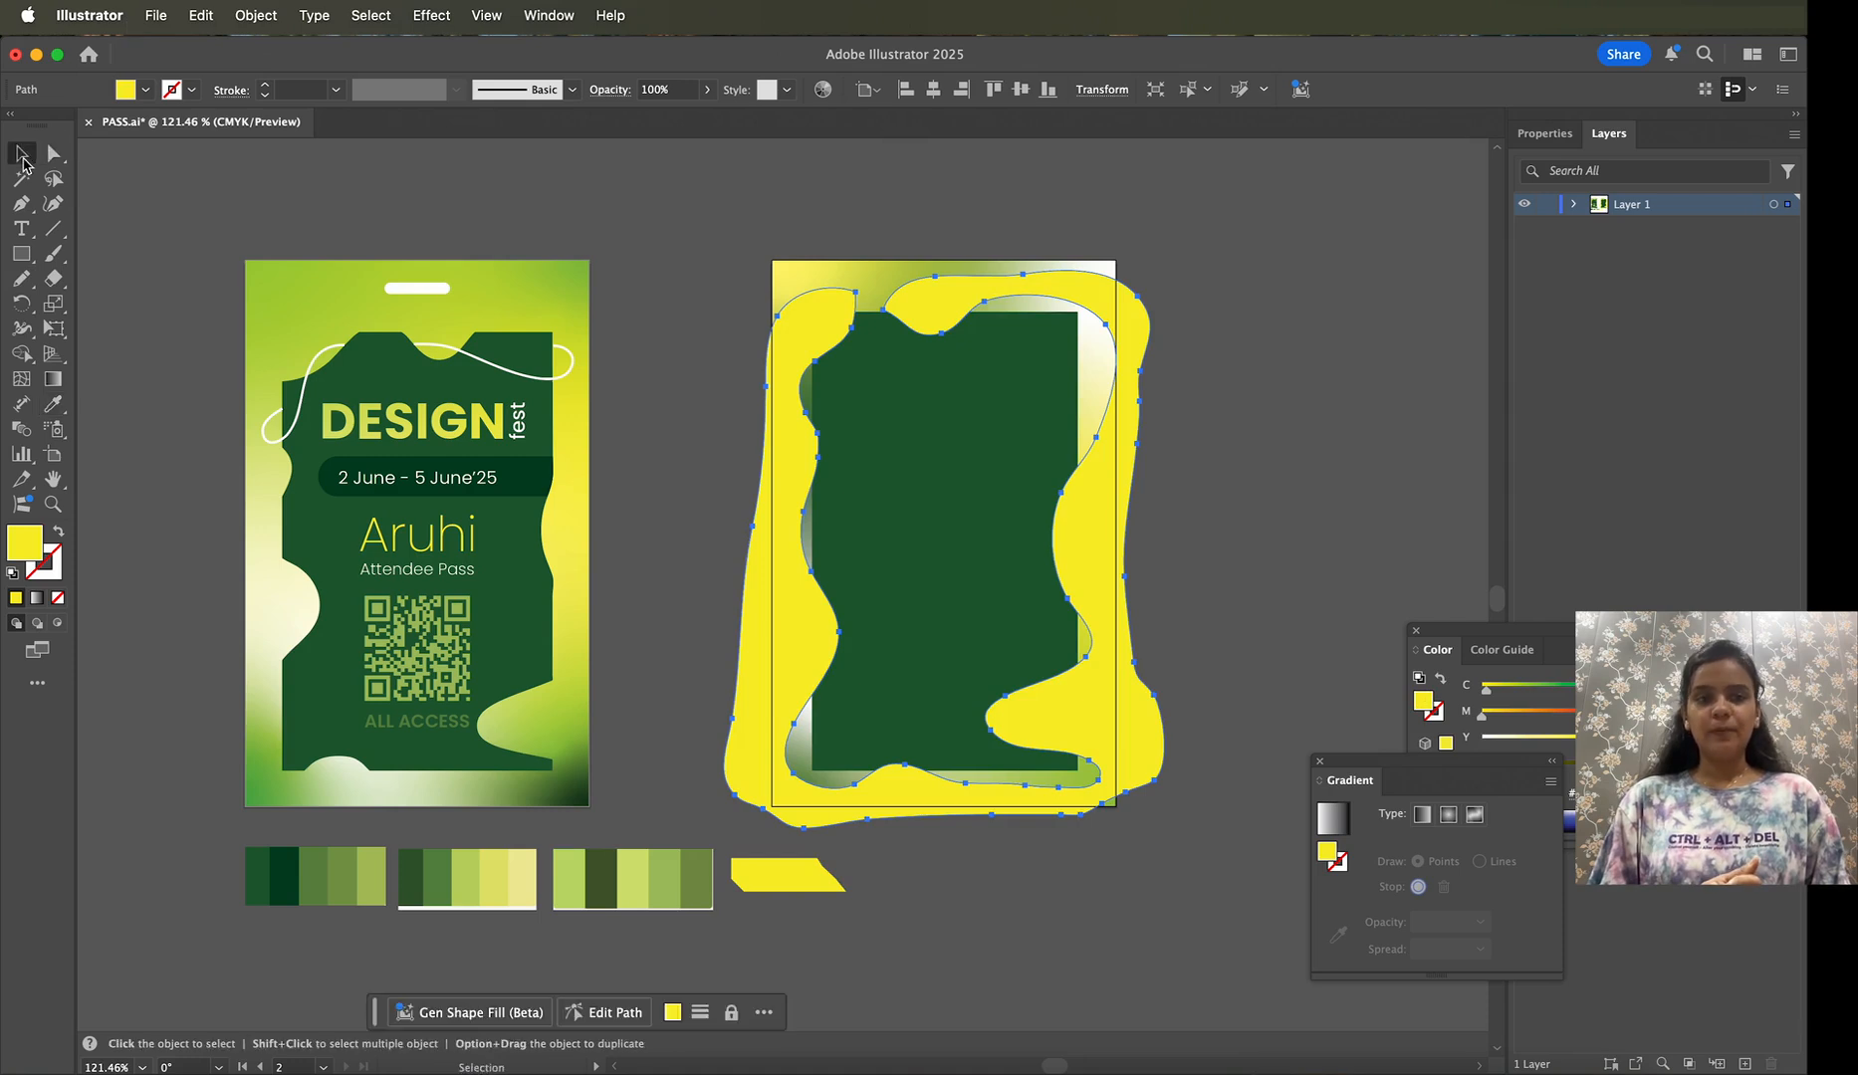
{"action": "left_click", "coordinate": [964, 401], "text": "shift"}
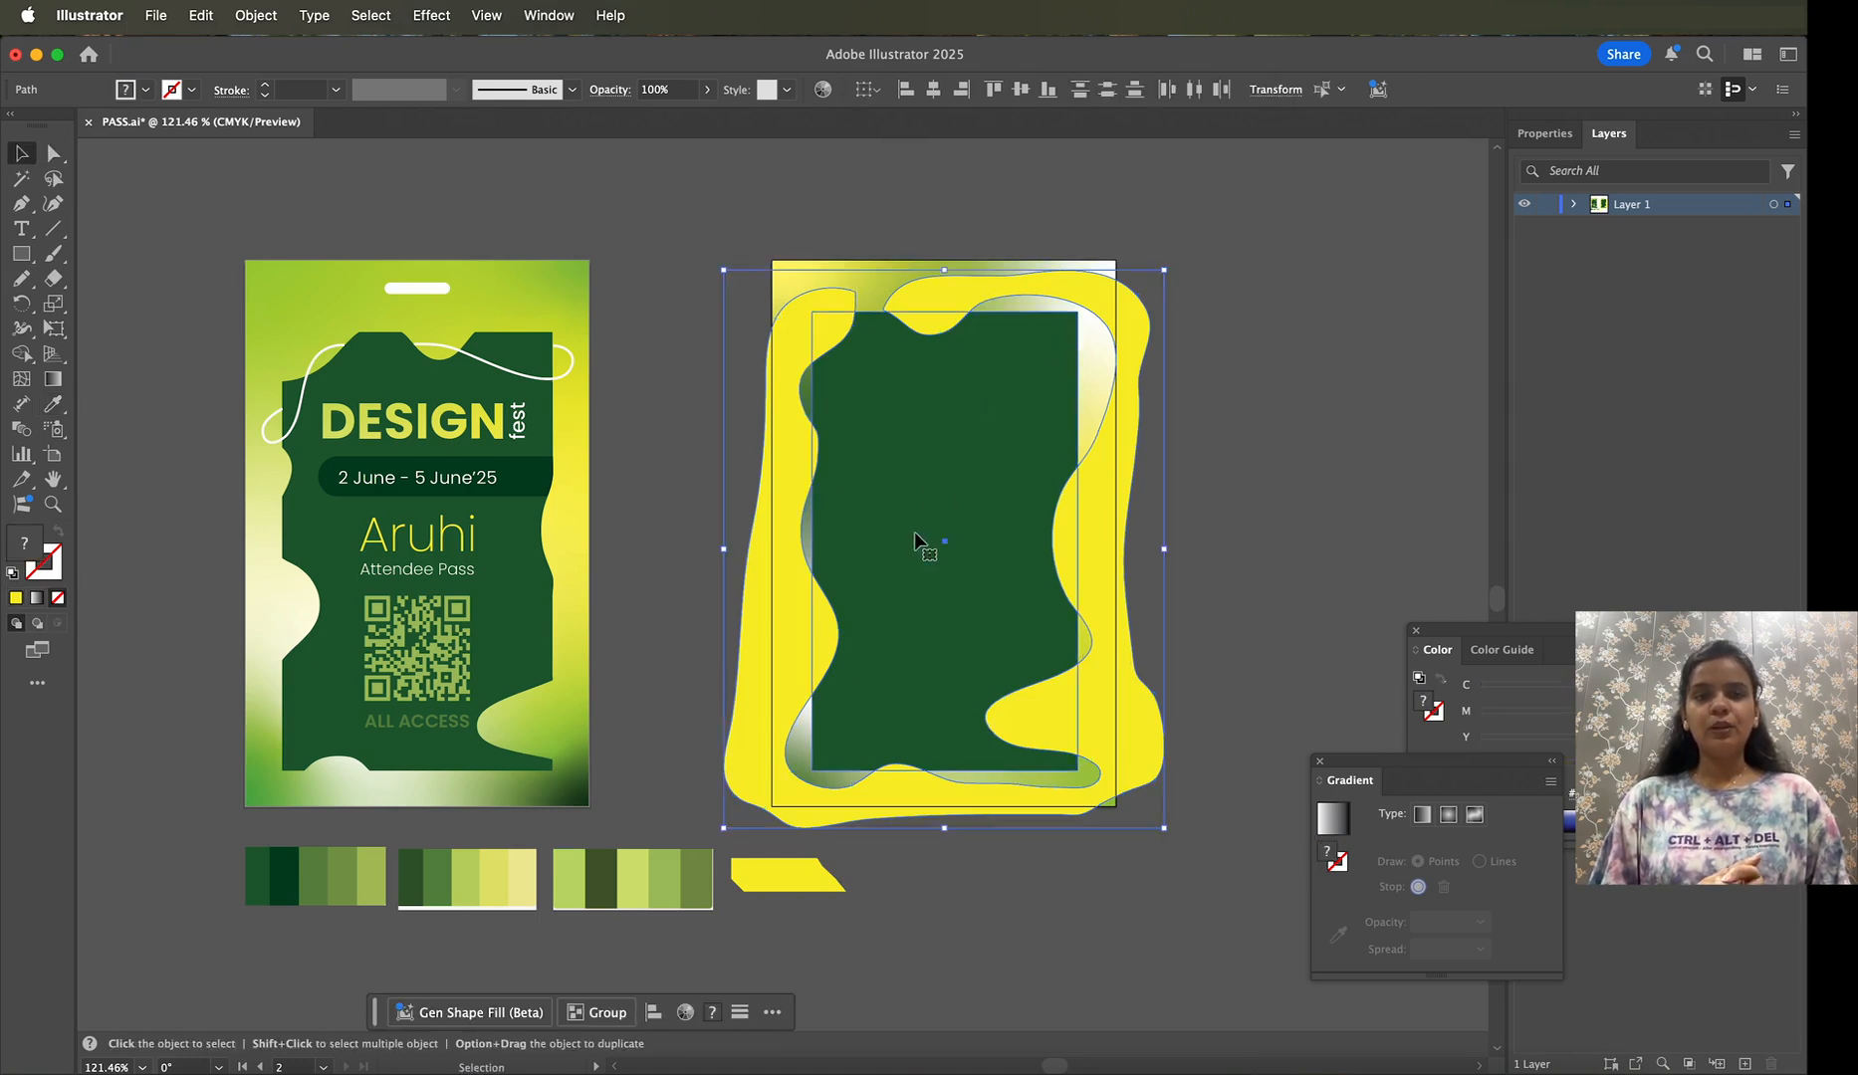
{"action": "left_click", "coordinate": [29, 364]}
{"action": "left_click_drag", "start_coordinate": [820, 343], "coordinate": [802, 334]}
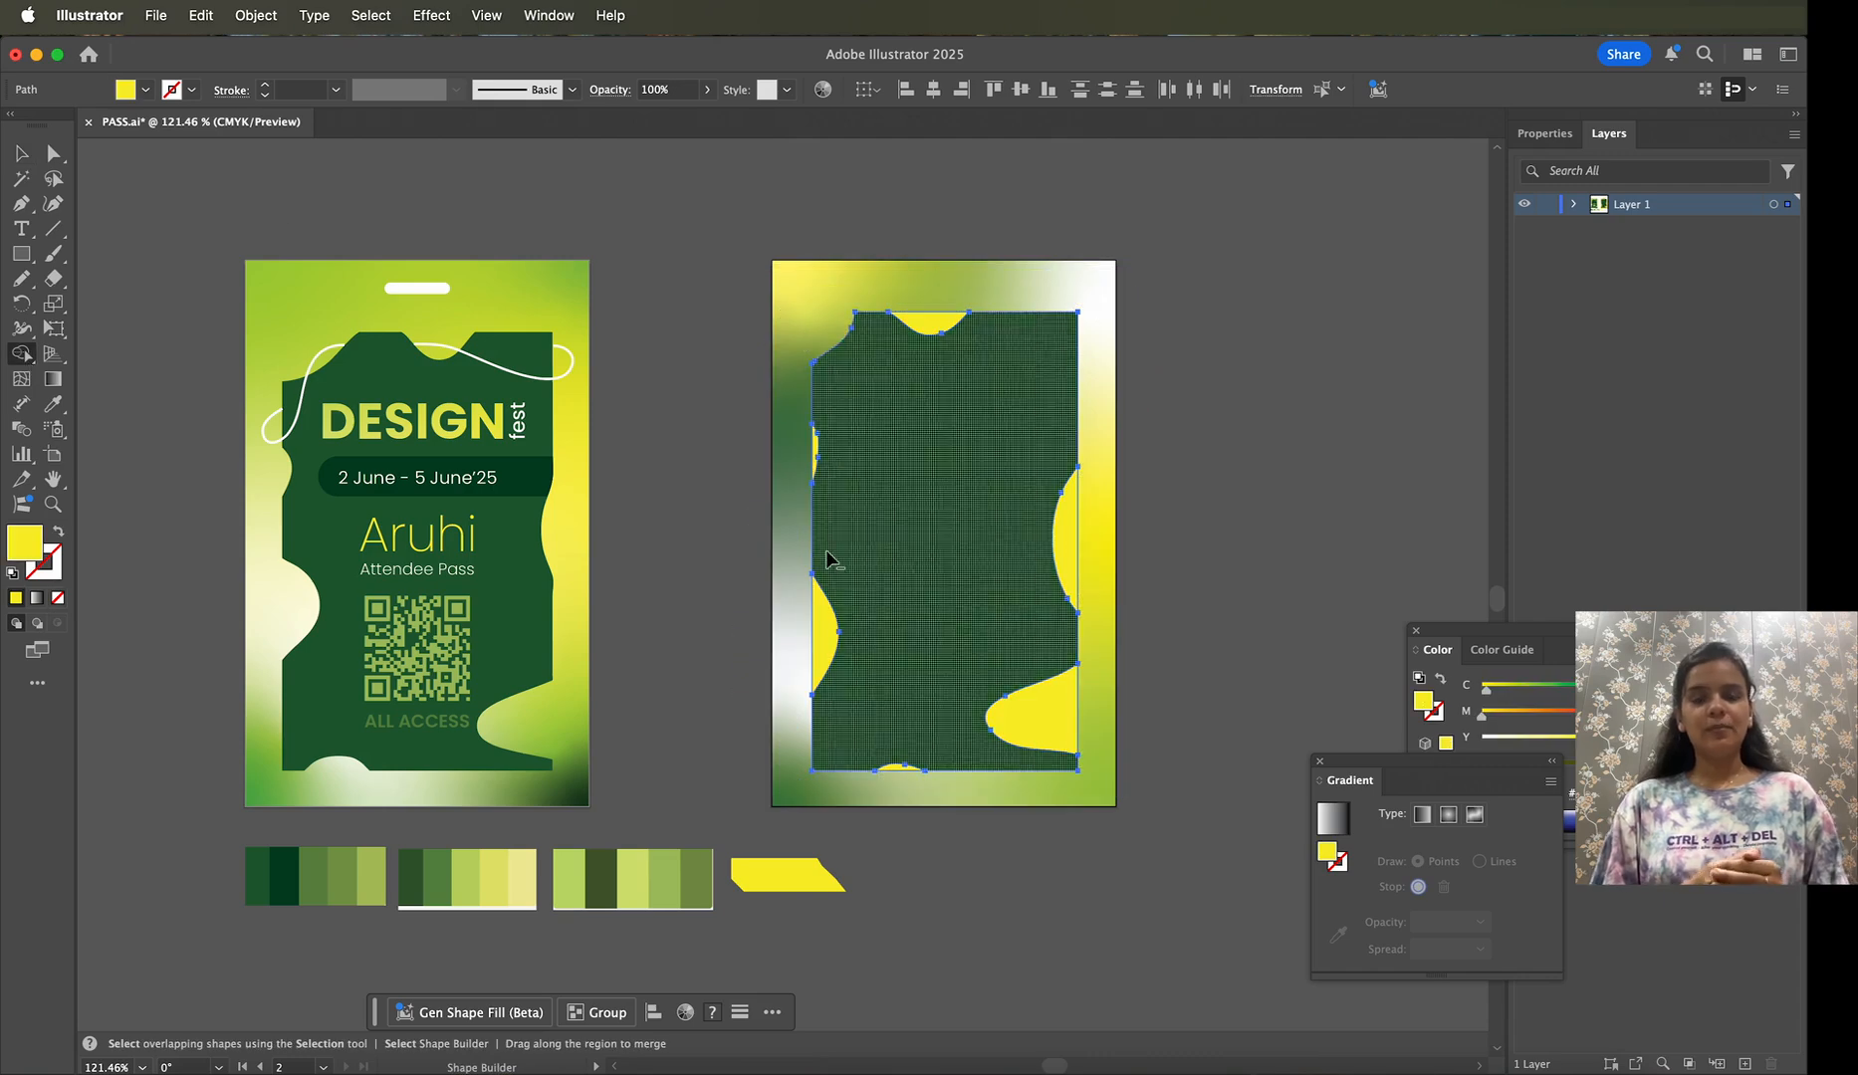
{"action": "left_click", "coordinate": [814, 459], "text": "alt"}
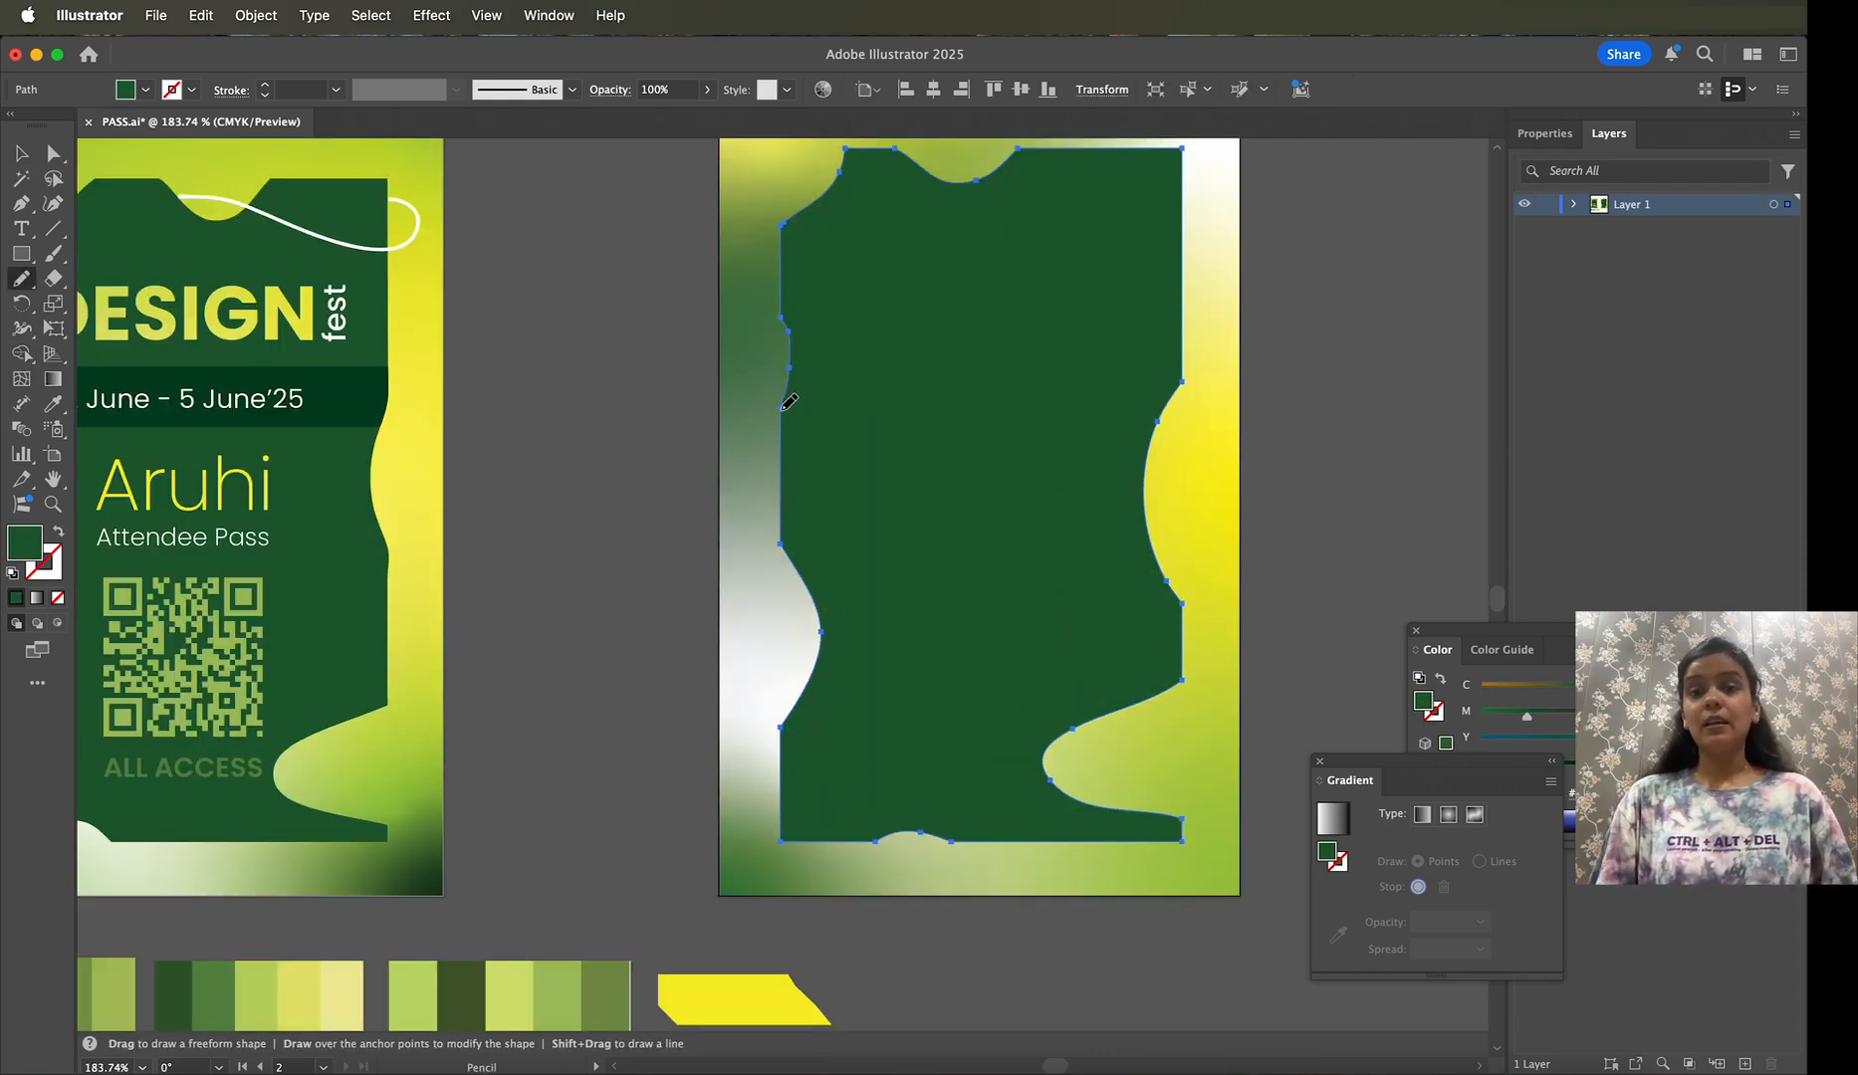
Step: Redraw the small wave on the panel's upper left edge deeper with the Pencil, and deselect the panel
{"action": "mouse_move", "coordinate": [787, 402]}
{"action": "left_mouse_down"}
{"action": "mouse_move", "coordinate": [802, 348]}
{"action": "mouse_move", "coordinate": [782, 316]}
{"action": "left_mouse_up"}
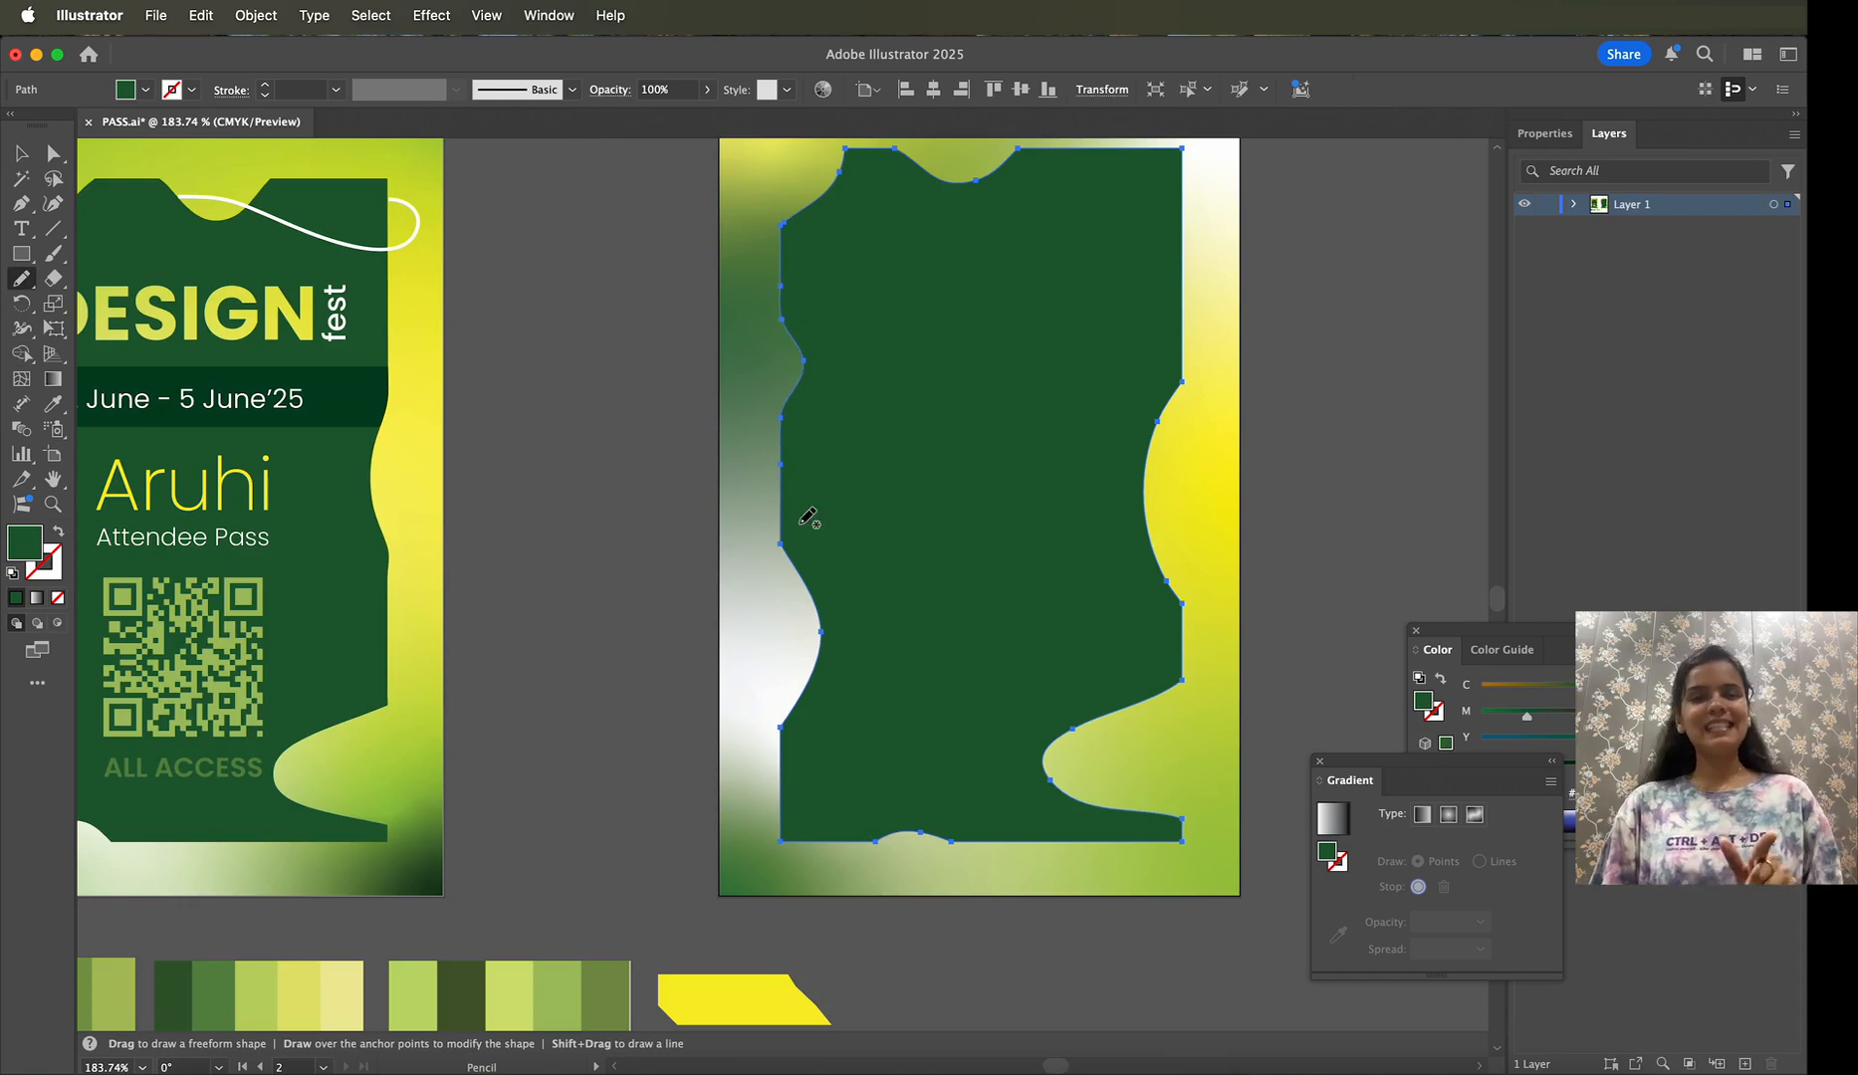
{"action": "scroll", "coordinate": [912, 642], "scroll_direction": "down", "scroll_amount": 2}
{"action": "left_click", "coordinate": [27, 150]}
{"action": "left_click", "coordinate": [745, 290]}
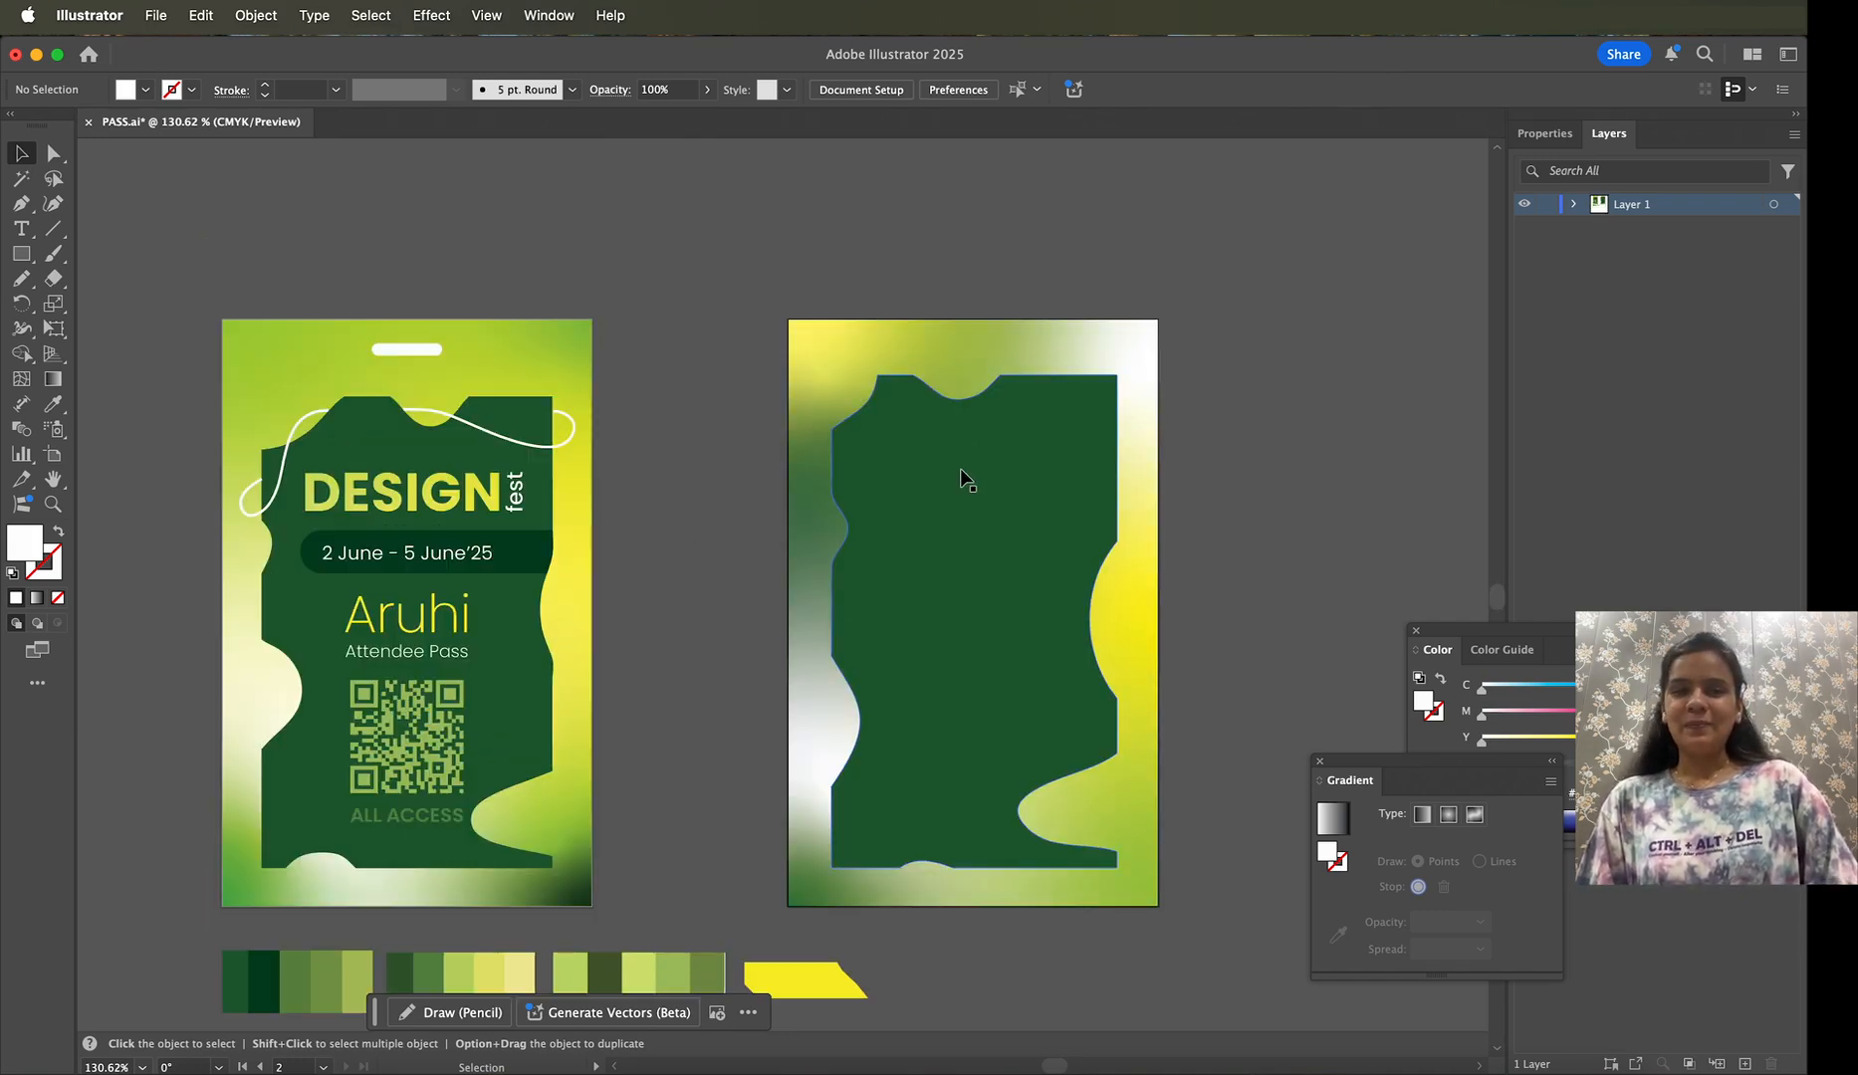
Step: Delete the wavy green panel and draw a plain dark green rectangle in its place, inset within the gradient background
{"action": "left_click", "coordinate": [960, 467]}
{"action": "key", "text": "Delete"}
{"action": "left_click", "coordinate": [21, 253]}
{"action": "mouse_move", "coordinate": [826, 376]}
{"action": "left_mouse_down"}
{"action": "mouse_move", "coordinate": [1080, 748]}
{"action": "mouse_move", "coordinate": [1143, 886]}
{"action": "mouse_move", "coordinate": [1124, 873]}
{"action": "left_mouse_up"}
Step: Cut curved pieces into the rectangle's top edge and right edge with the Knife tool
{"action": "left_click", "coordinate": [53, 283]}
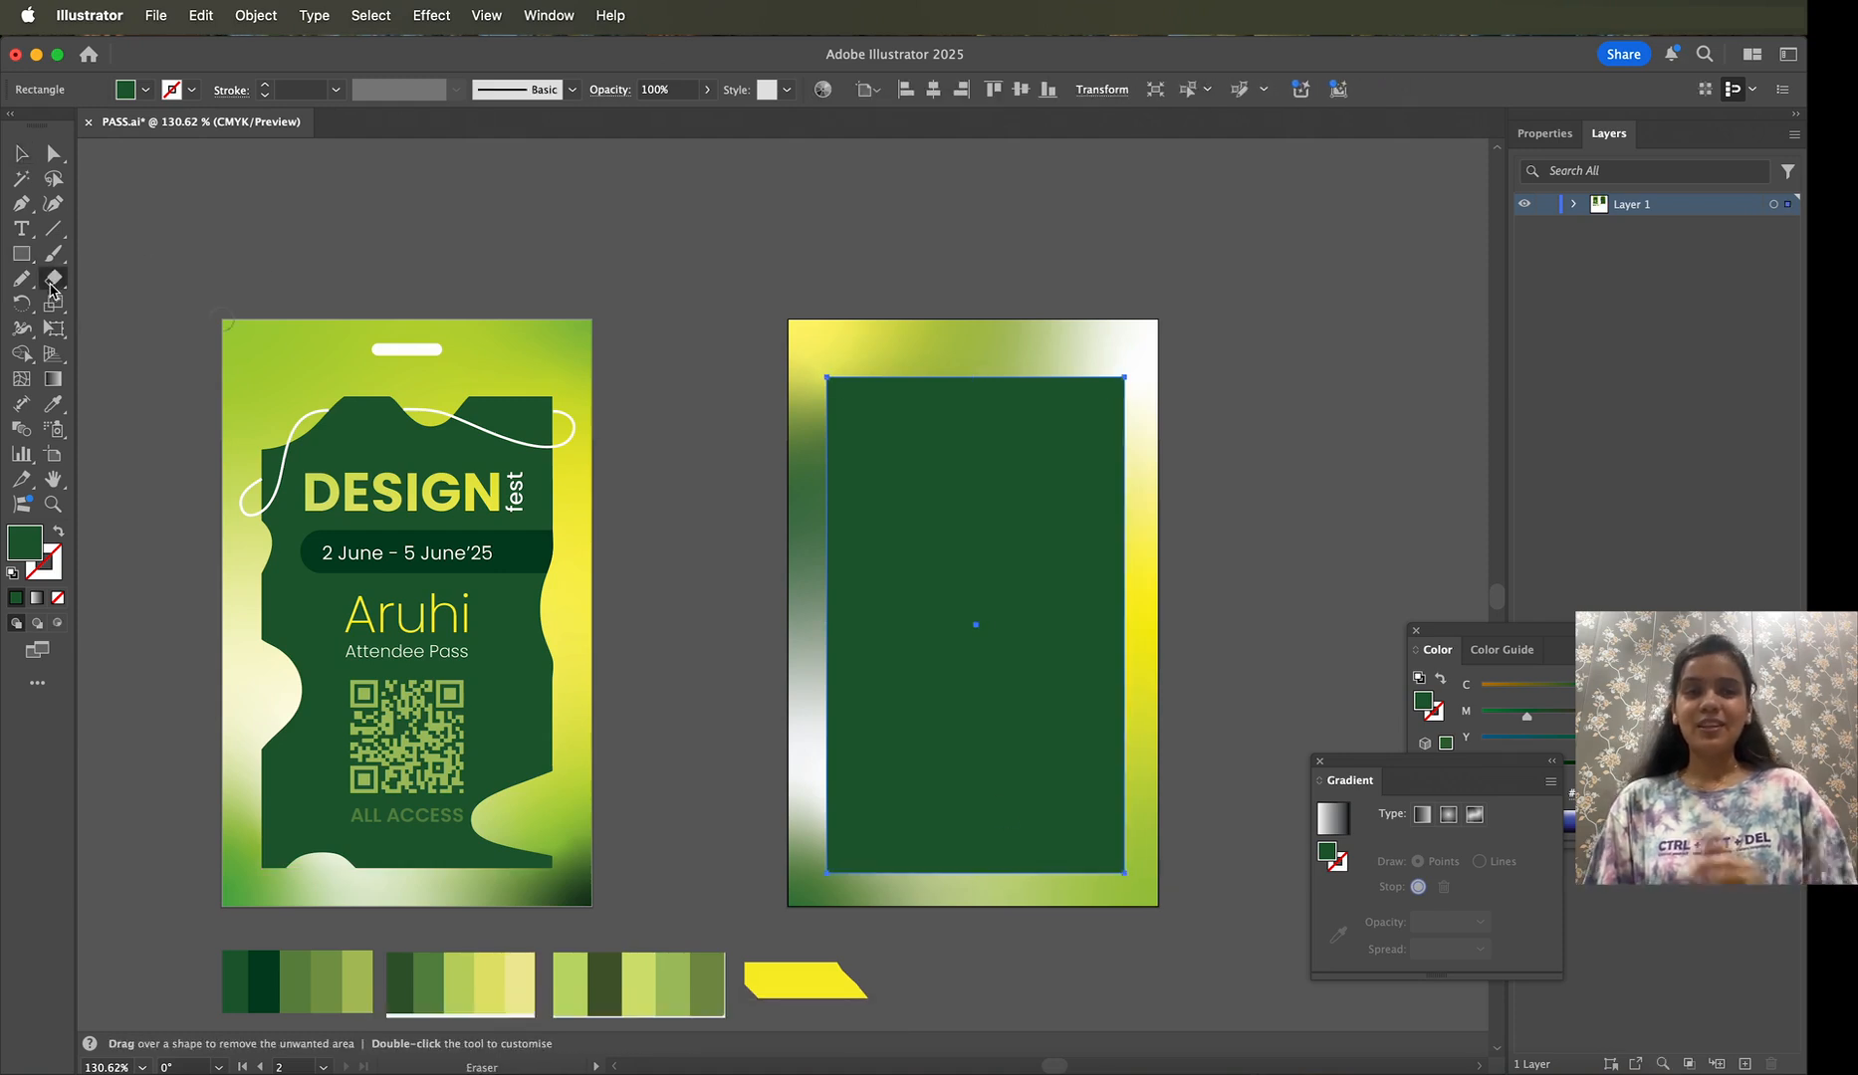
{"action": "left_click", "coordinate": [52, 288]}
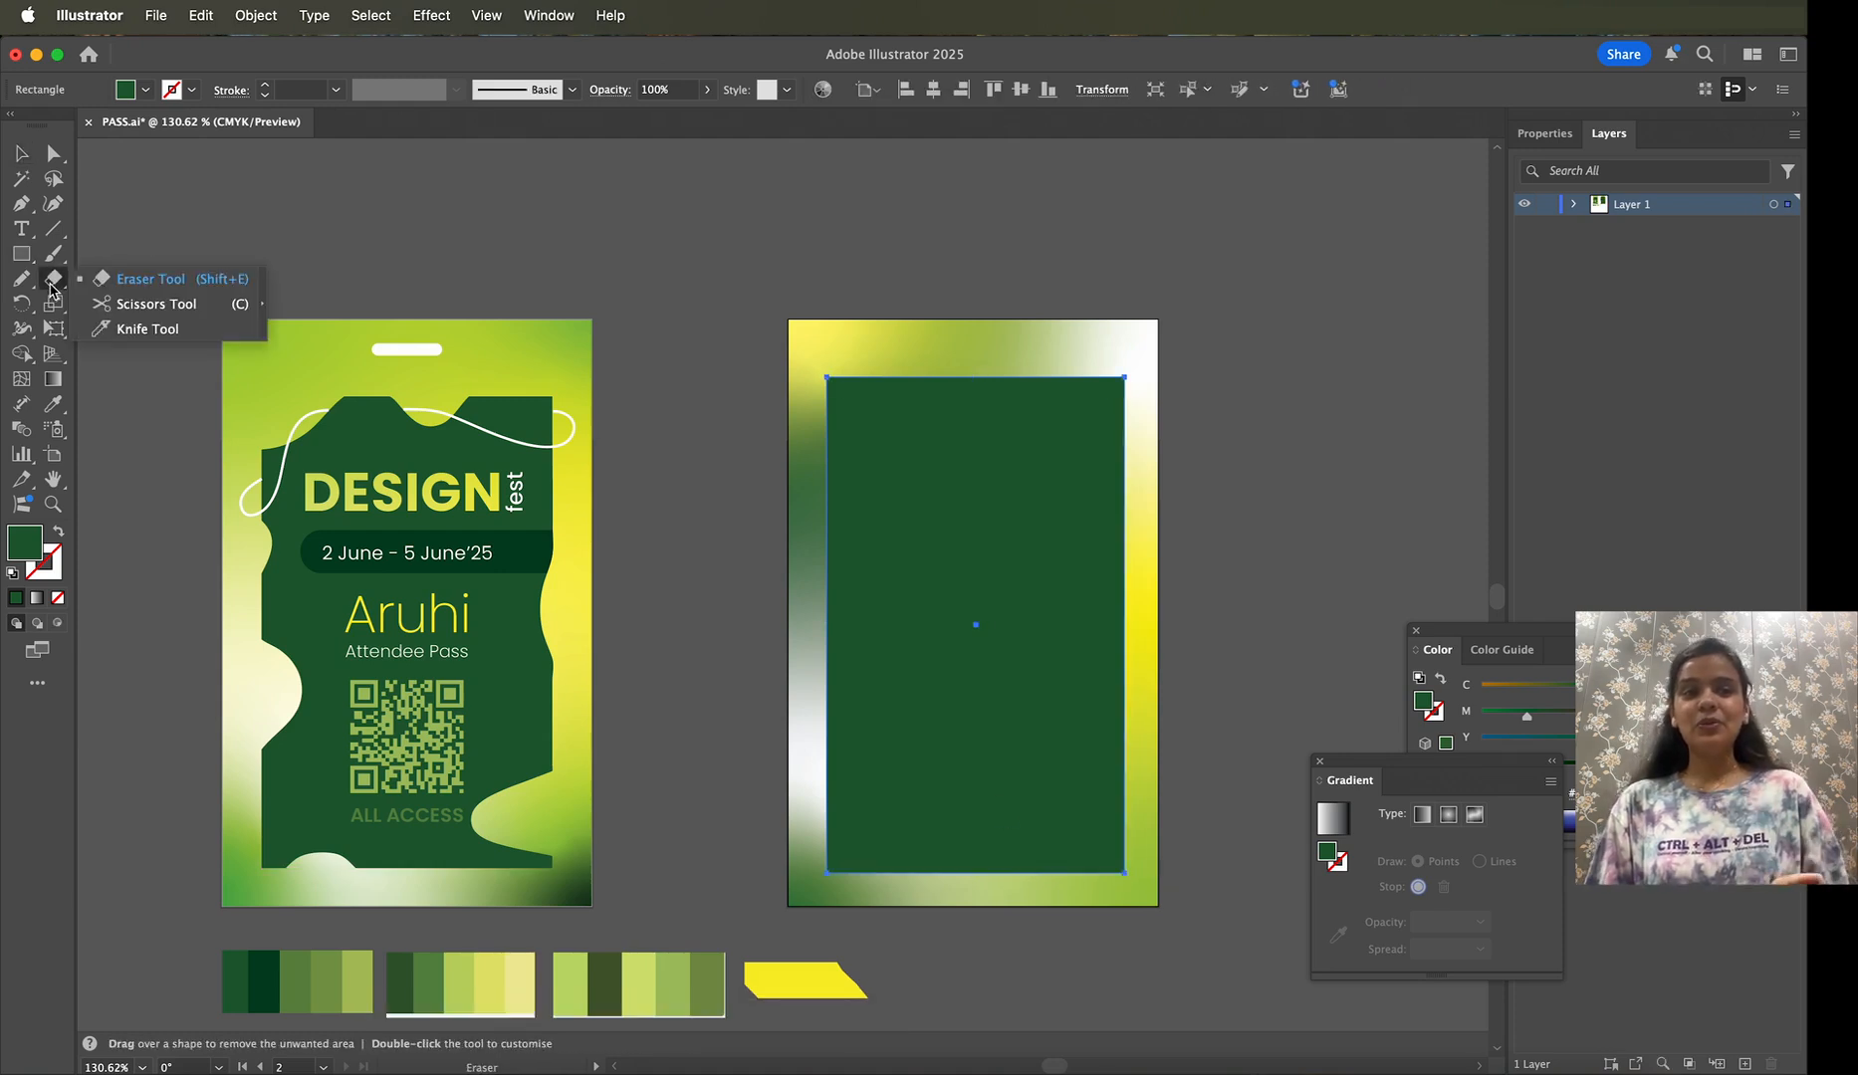
{"action": "left_click", "coordinate": [149, 331]}
{"action": "mouse_move", "coordinate": [873, 374]}
{"action": "left_mouse_down"}
{"action": "mouse_move", "coordinate": [949, 402]}
{"action": "mouse_move", "coordinate": [1118, 323]}
{"action": "left_mouse_up"}
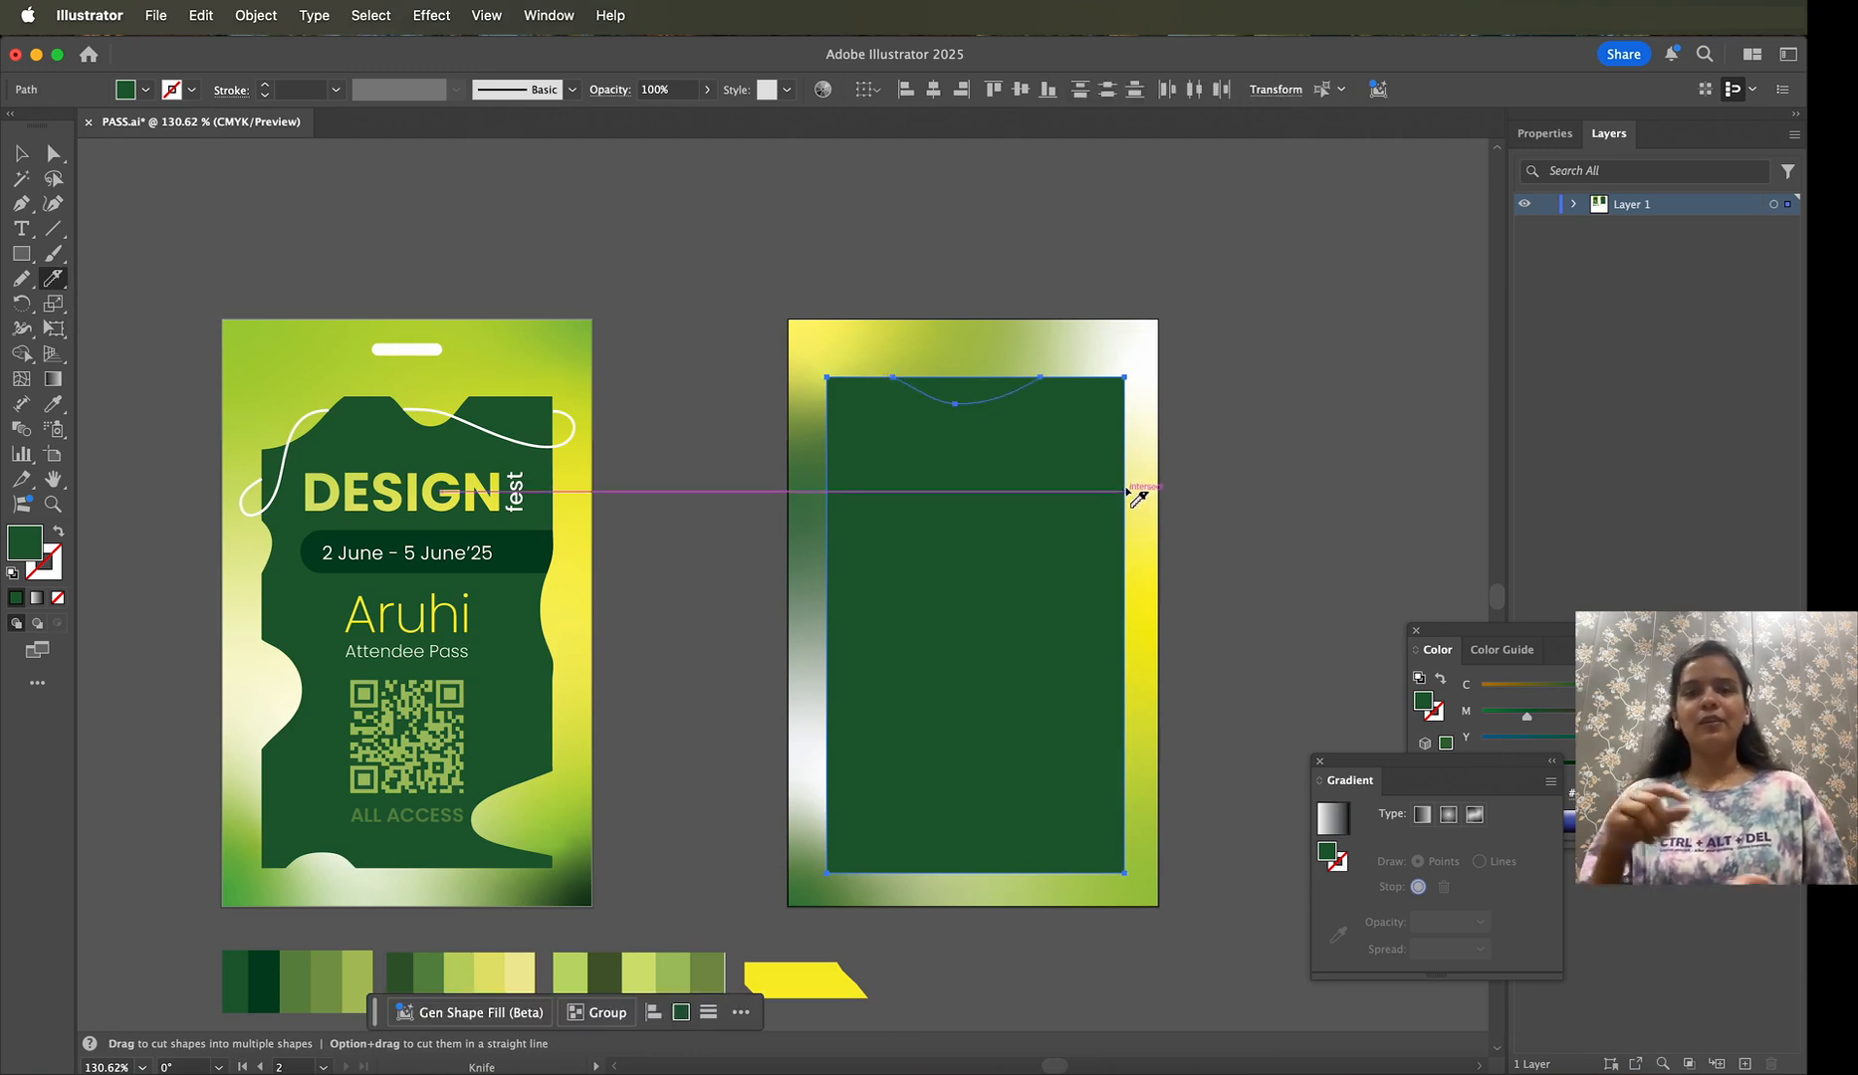
{"action": "mouse_move", "coordinate": [1132, 456]}
{"action": "left_mouse_down"}
{"action": "mouse_move", "coordinate": [1097, 558]}
{"action": "mouse_move", "coordinate": [1117, 727]}
{"action": "mouse_move", "coordinate": [1061, 788]}
{"action": "mouse_move", "coordinate": [1155, 858]}
{"action": "left_mouse_up"}
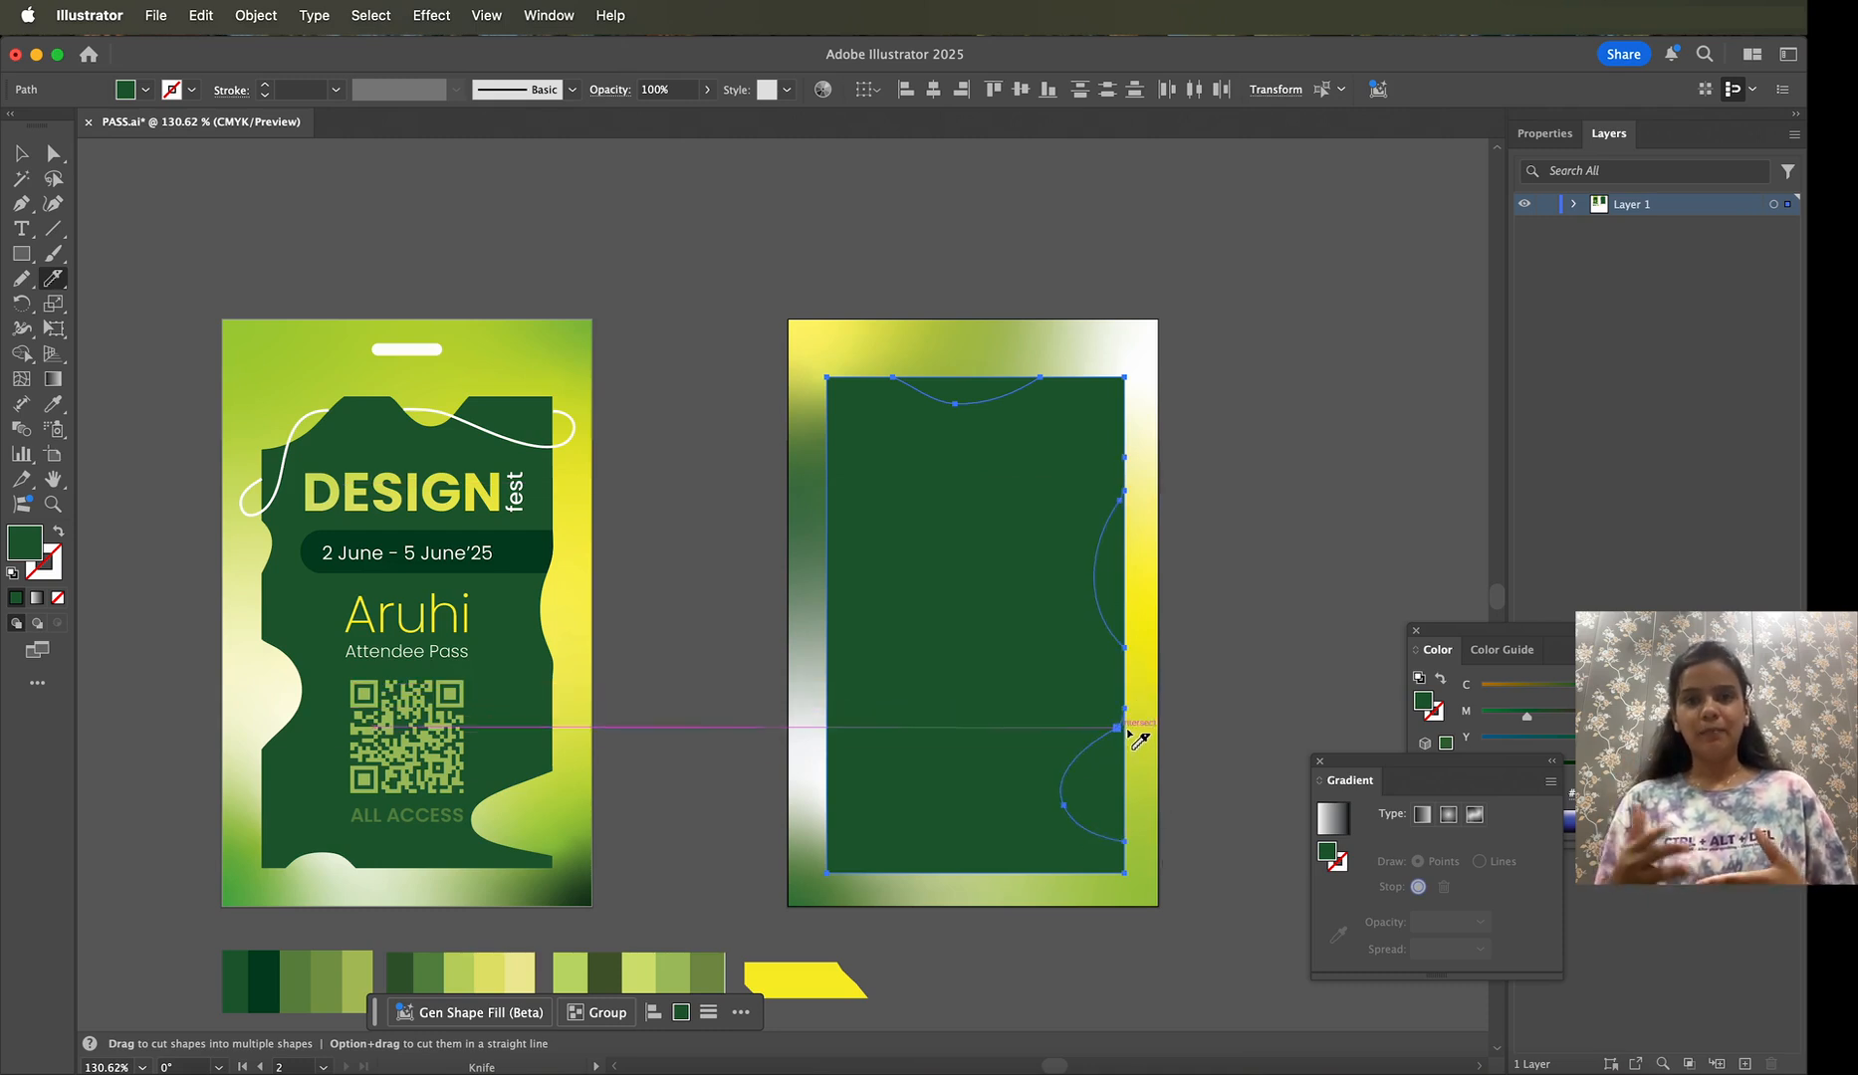
Step: Recut the rectangle's lower right curve deeper with the Knife, and cut more curves into its bottom and left edges
{"action": "mouse_move", "coordinate": [1126, 709]}
{"action": "left_mouse_down"}
{"action": "mouse_move", "coordinate": [1038, 774]}
{"action": "mouse_move", "coordinate": [1044, 820]}
{"action": "mouse_move", "coordinate": [1141, 840]}
{"action": "left_mouse_up"}
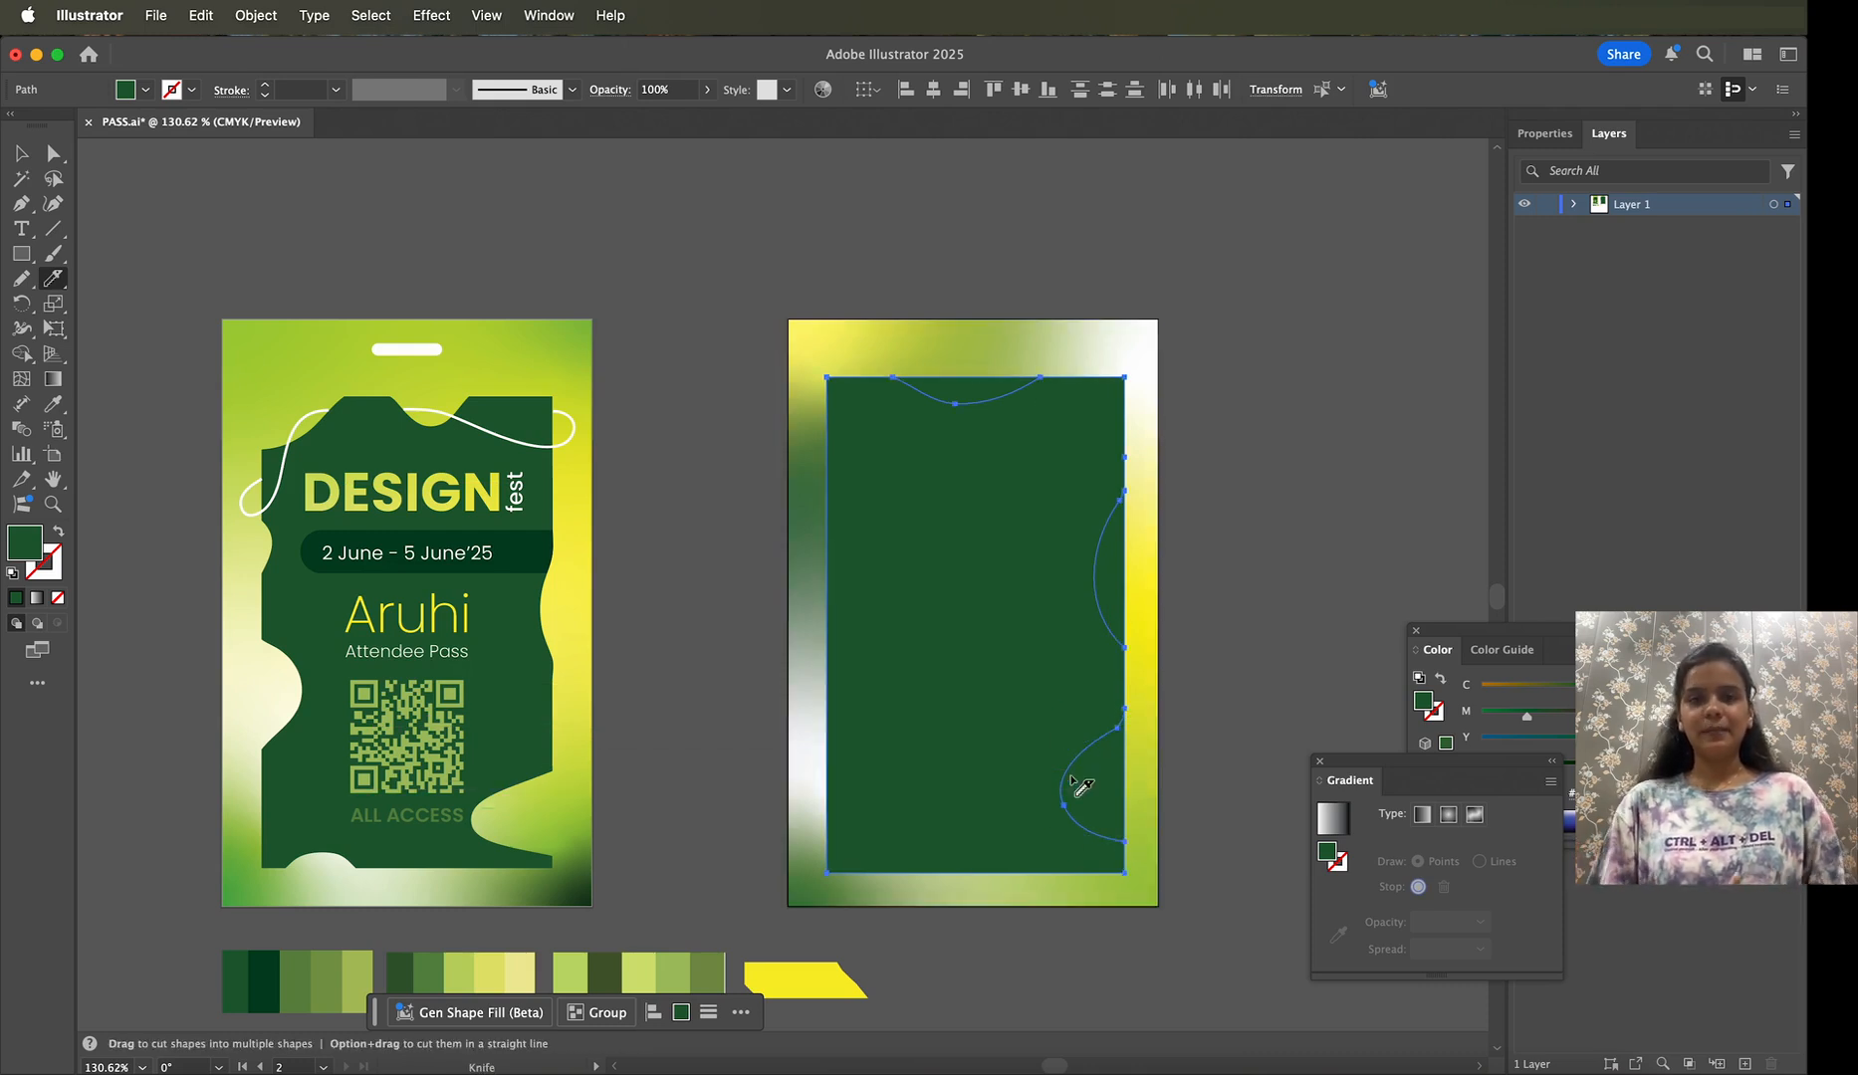
{"action": "key", "text": "super+z"}
{"action": "mouse_move", "coordinate": [1134, 702]}
{"action": "left_mouse_down"}
{"action": "mouse_move", "coordinate": [1027, 788]}
{"action": "mouse_move", "coordinate": [1074, 835]}
{"action": "mouse_move", "coordinate": [1145, 848]}
{"action": "left_mouse_up"}
{"action": "mouse_move", "coordinate": [924, 889]}
{"action": "left_mouse_down"}
{"action": "mouse_move", "coordinate": [878, 884]}
{"action": "mouse_move", "coordinate": [1025, 891]}
{"action": "left_mouse_up"}
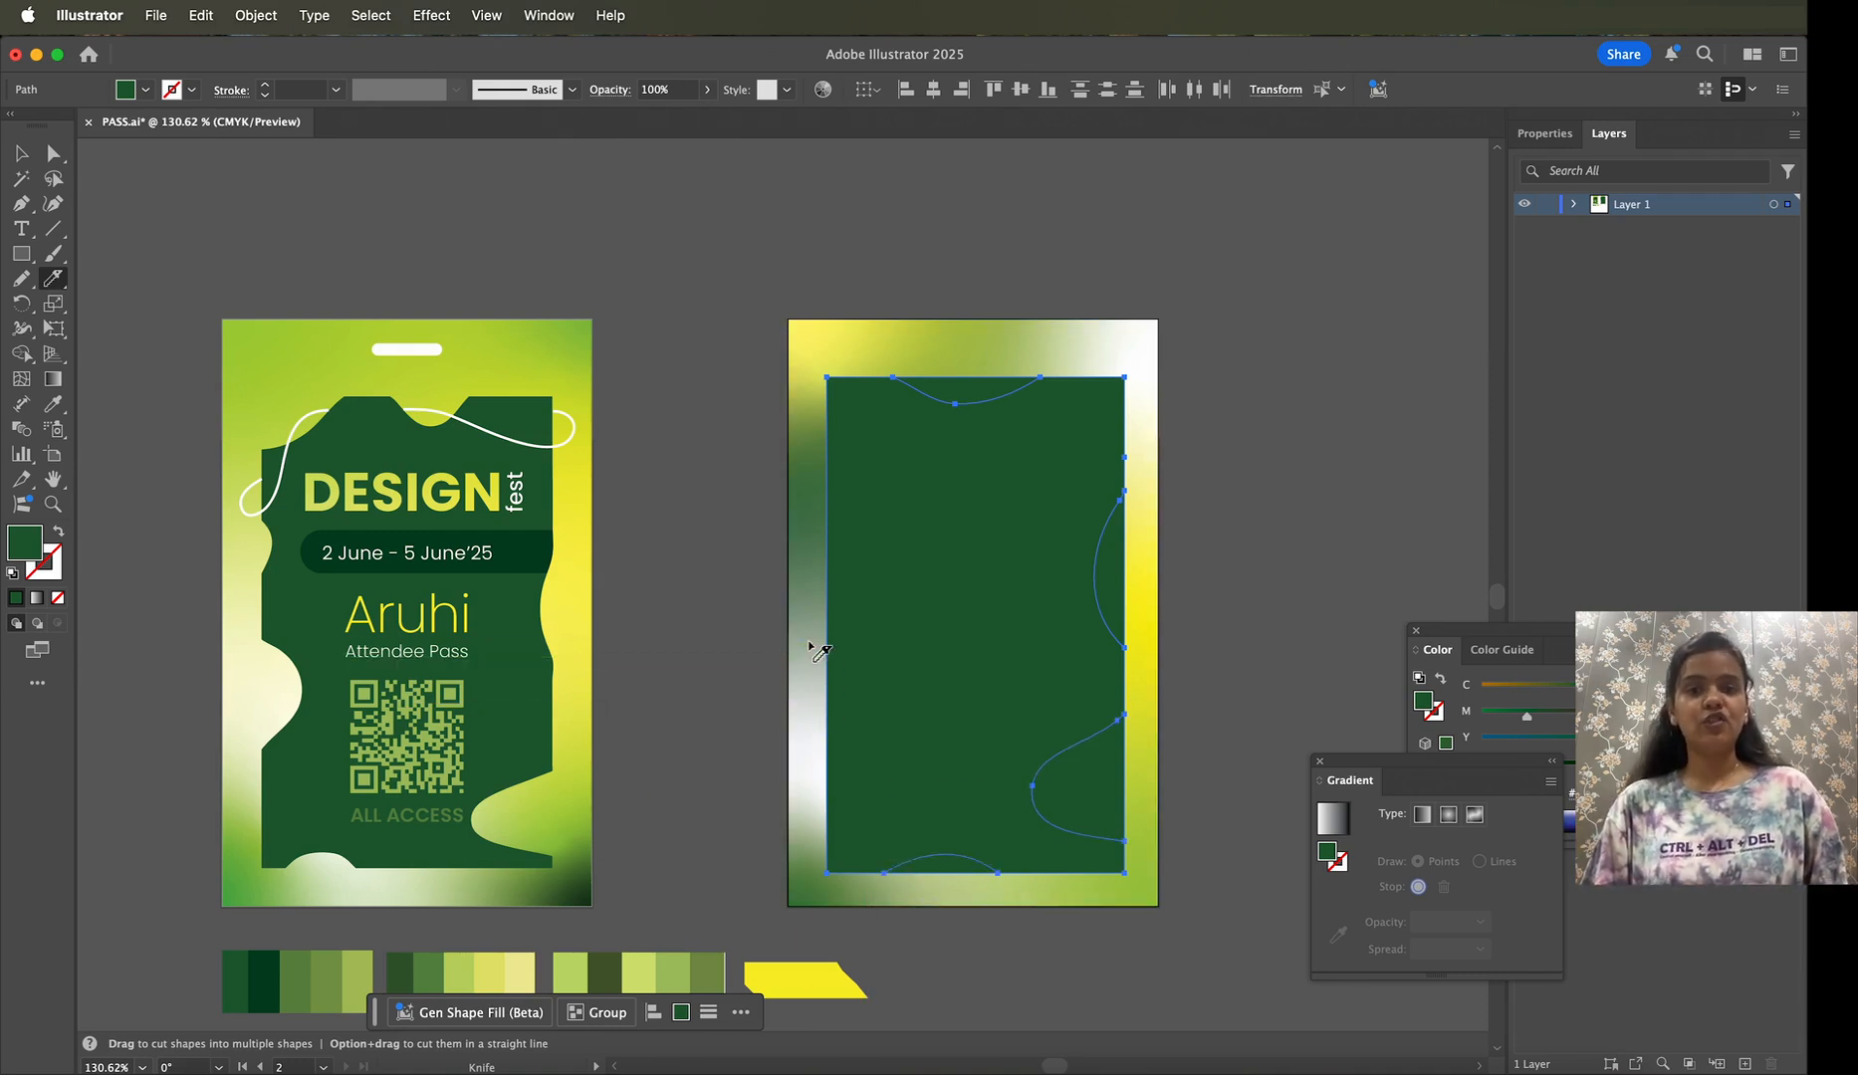
{"action": "mouse_move", "coordinate": [821, 655]}
{"action": "left_mouse_down"}
{"action": "mouse_move", "coordinate": [869, 696]}
{"action": "mouse_move", "coordinate": [839, 792]}
{"action": "left_mouse_up"}
{"action": "mouse_move", "coordinate": [833, 664]}
{"action": "left_mouse_down"}
{"action": "mouse_move", "coordinate": [866, 705]}
{"action": "mouse_move", "coordinate": [812, 801]}
{"action": "left_mouse_up"}
Step: Separate the cut-off piece at the panel's top edge and delete it
{"action": "key", "text": "v"}
{"action": "left_click", "coordinate": [958, 395]}
{"action": "left_click_drag", "start_coordinate": [968, 394], "coordinate": [1033, 269]}
{"action": "key", "text": "Delete"}
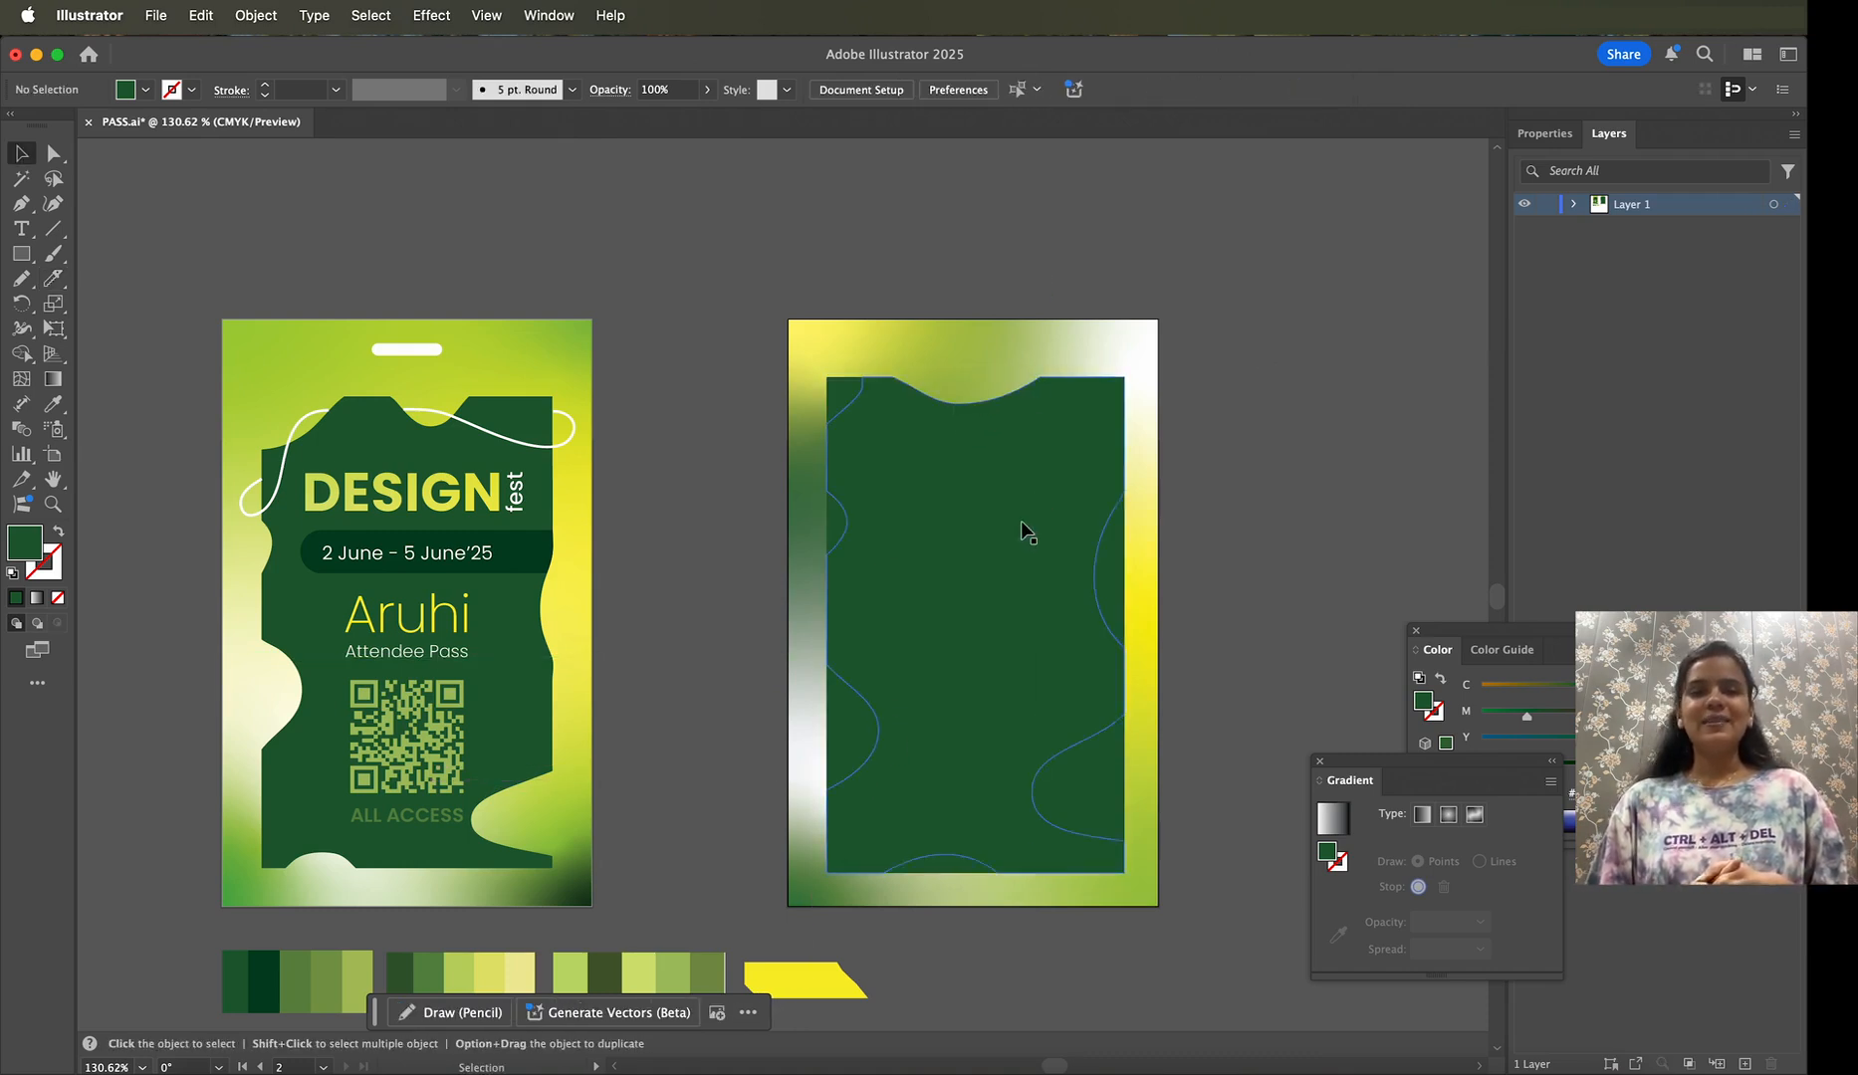
Step: Move the main panel aside to delete the remaining cut-off pieces, and return the panel onto the gradient background
{"action": "left_click_drag", "start_coordinate": [980, 583], "coordinate": [1223, 381]}
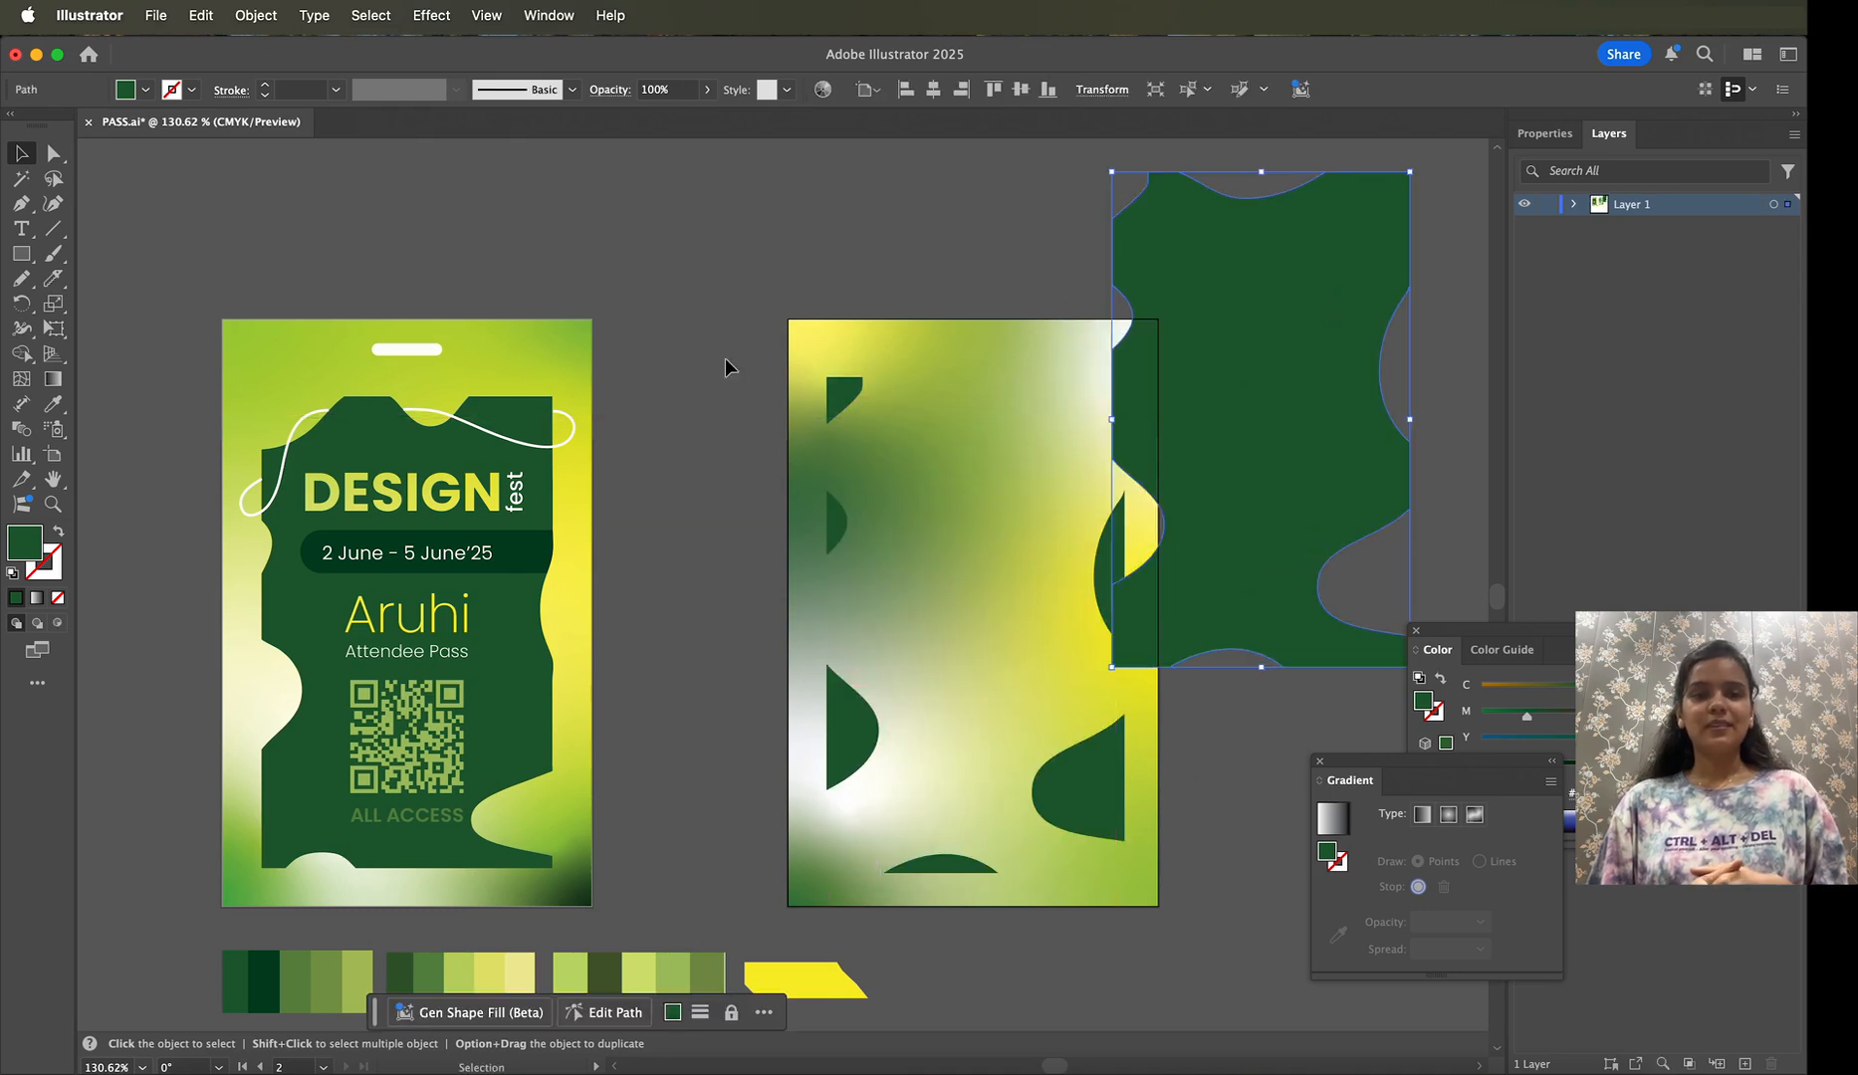
{"action": "left_click", "coordinate": [1140, 893], "text": "shift"}
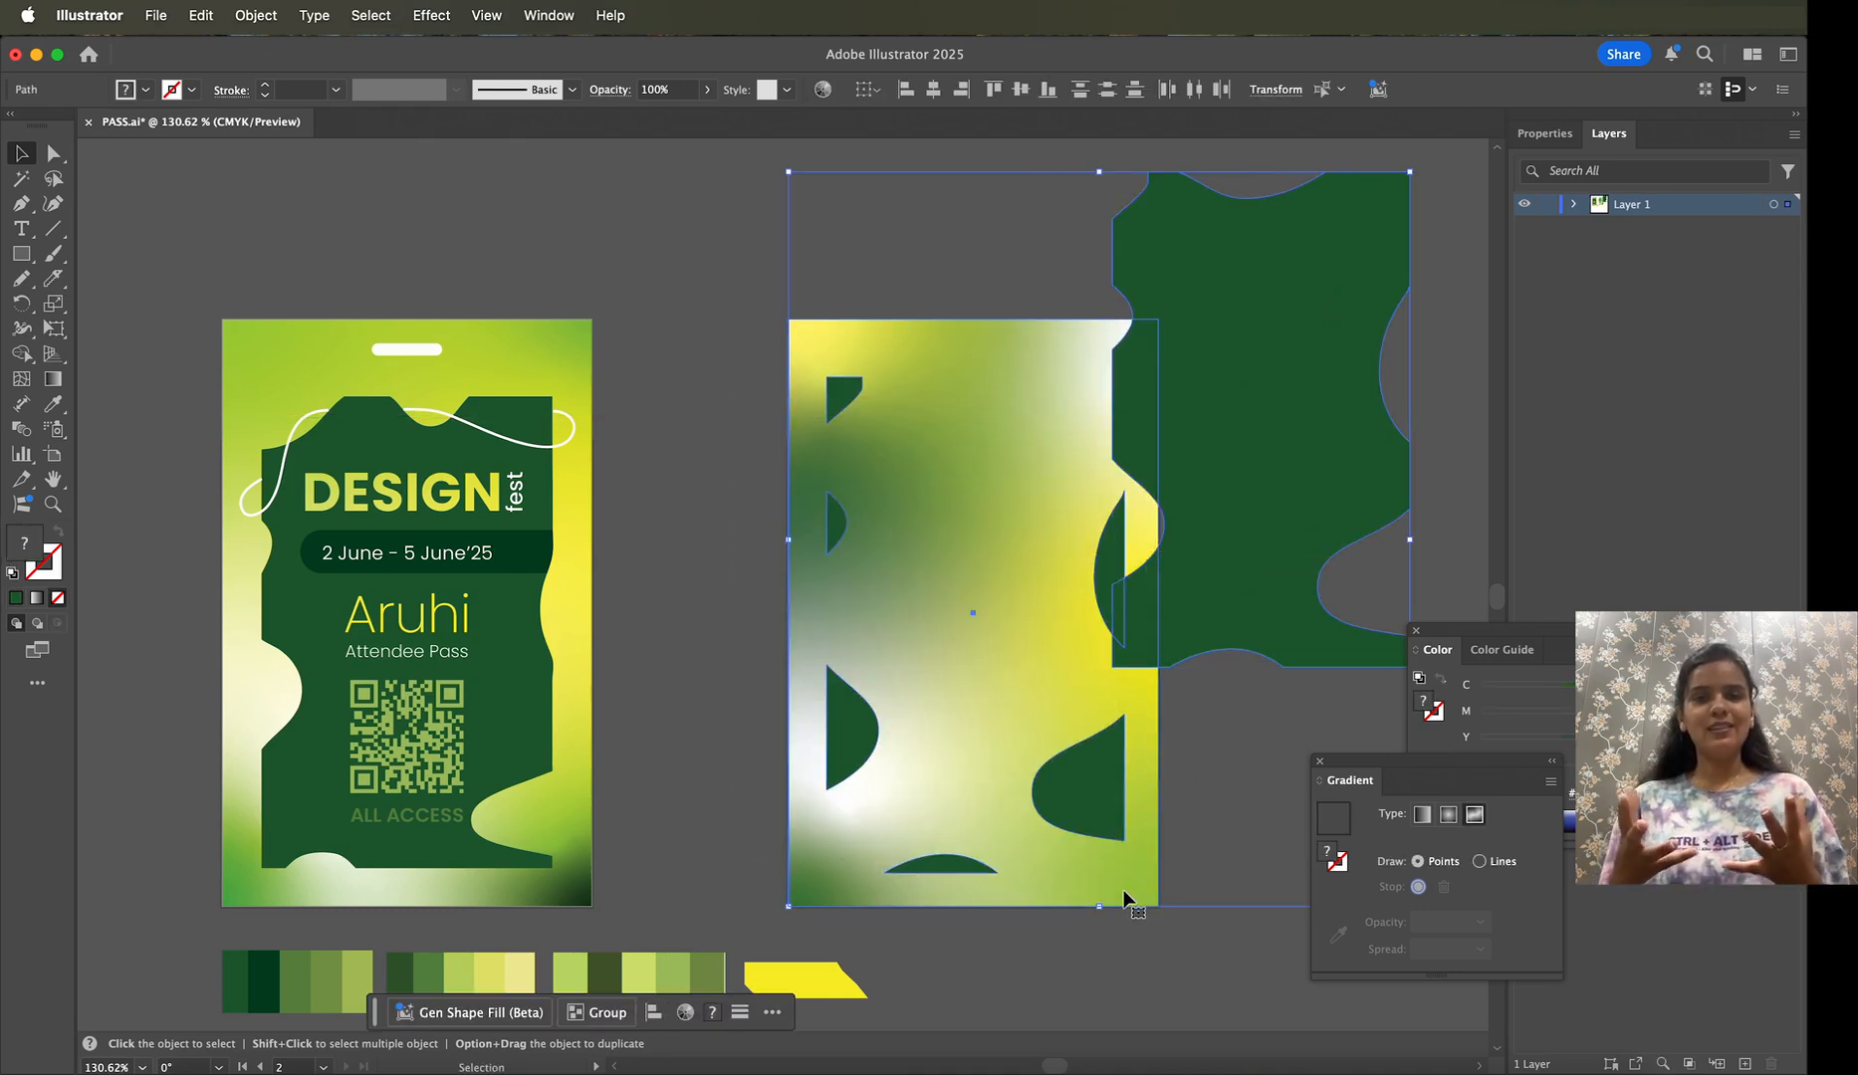
{"action": "left_click", "coordinate": [1122, 888], "text": "shift"}
{"action": "left_click", "coordinate": [1276, 543], "text": "shift"}
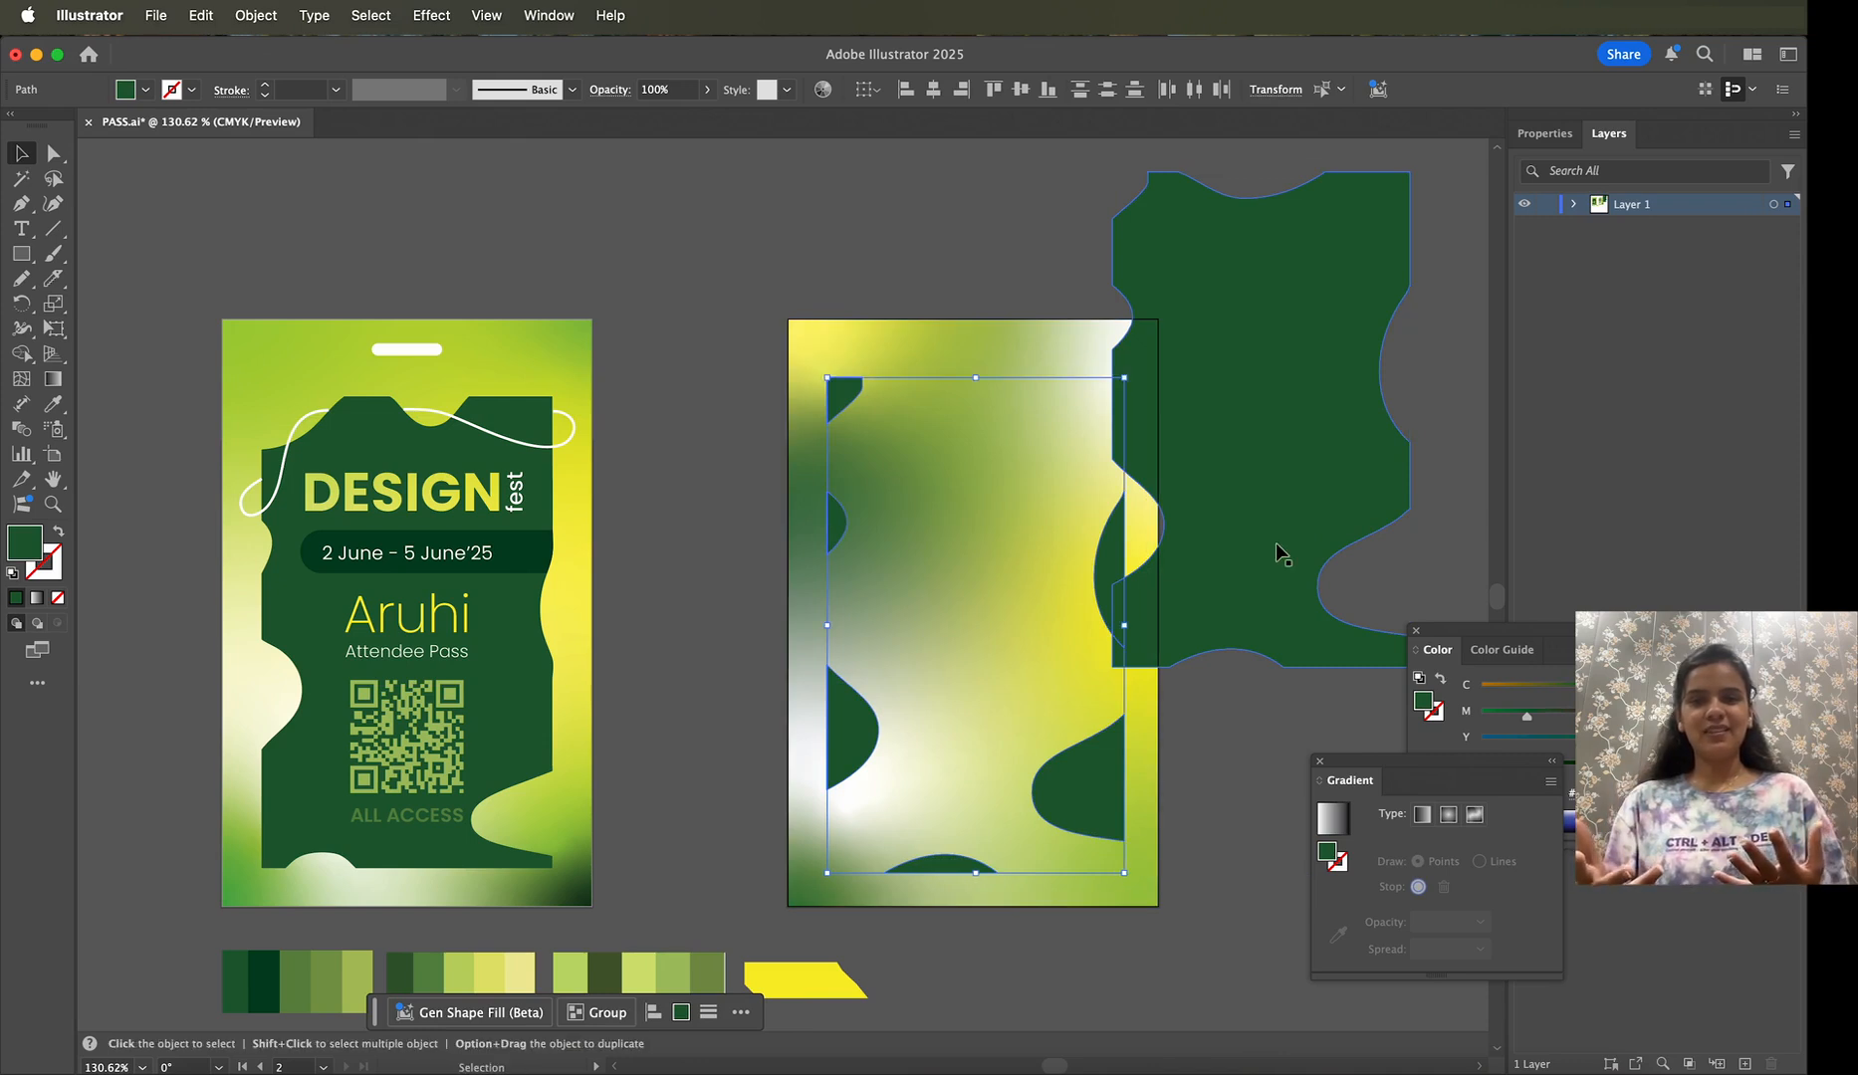
{"action": "key", "text": "Delete"}
{"action": "left_click_drag", "start_coordinate": [1278, 524], "coordinate": [985, 677]}
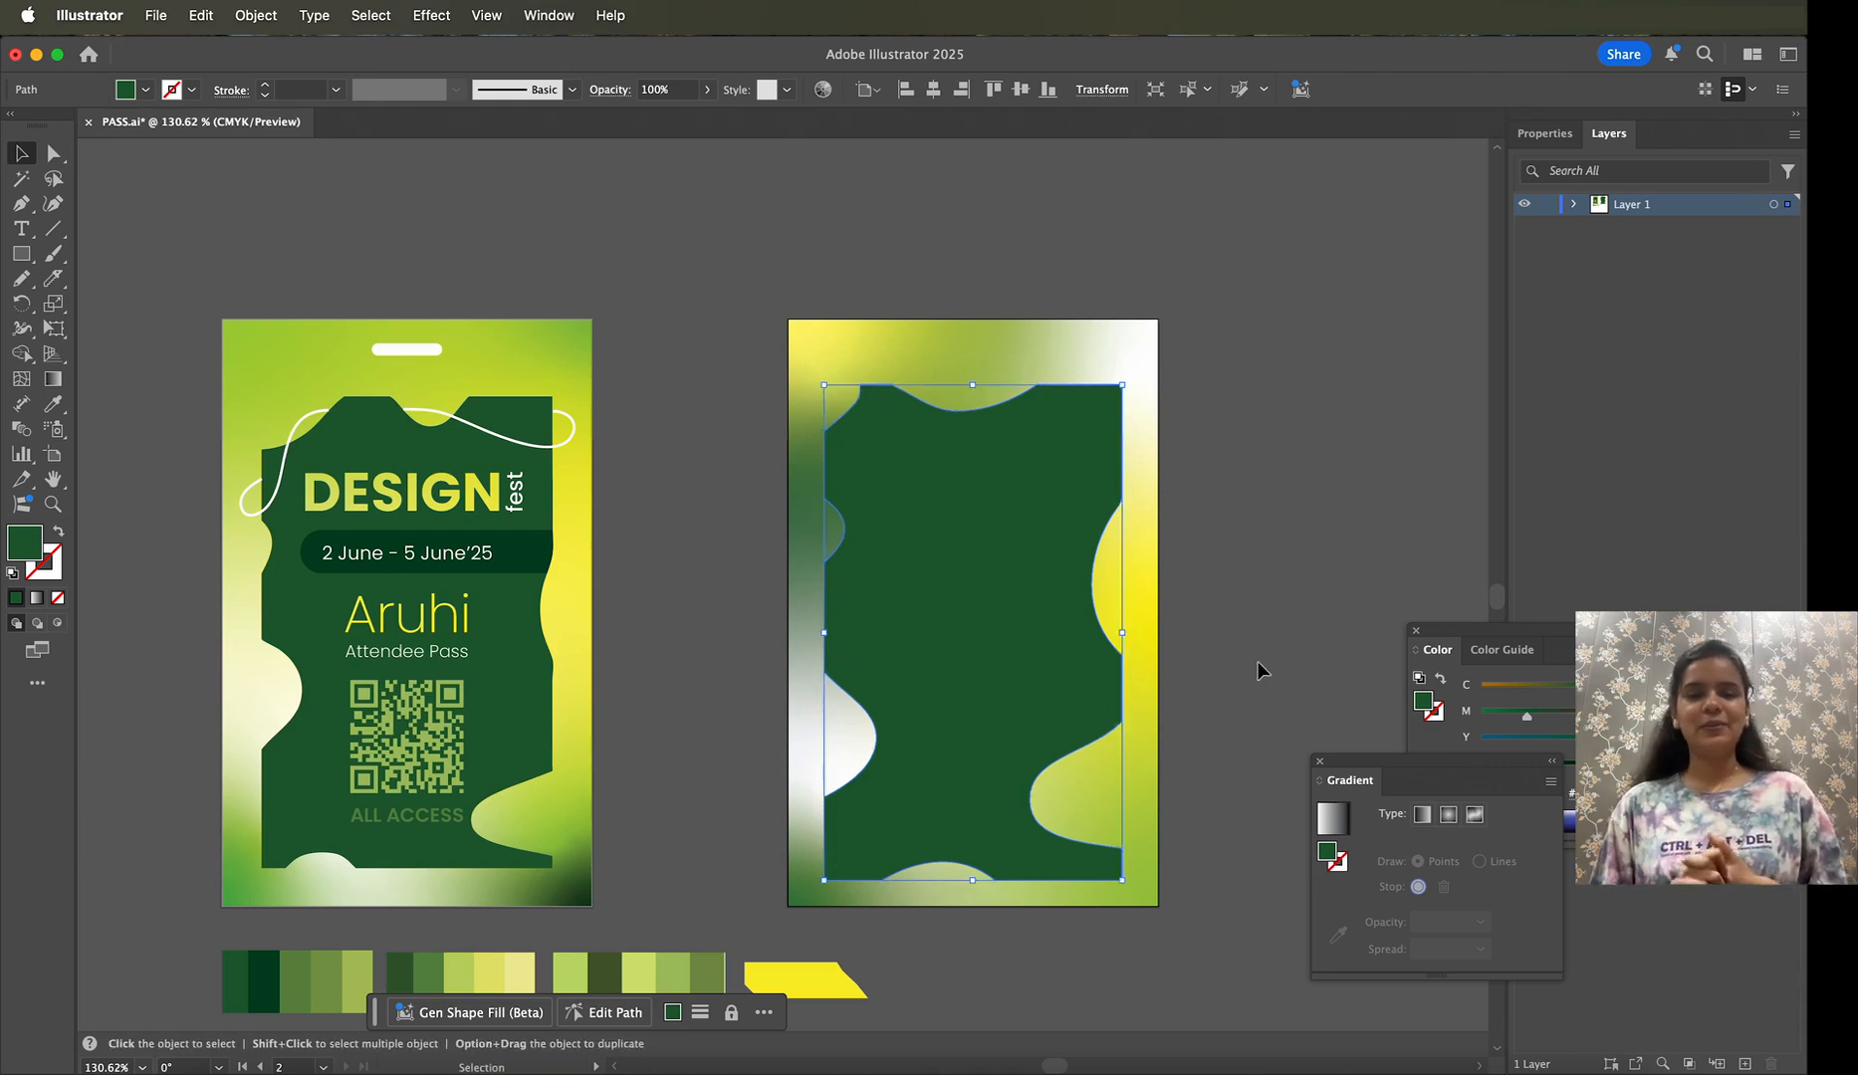
{"action": "left_click", "coordinate": [1260, 557]}
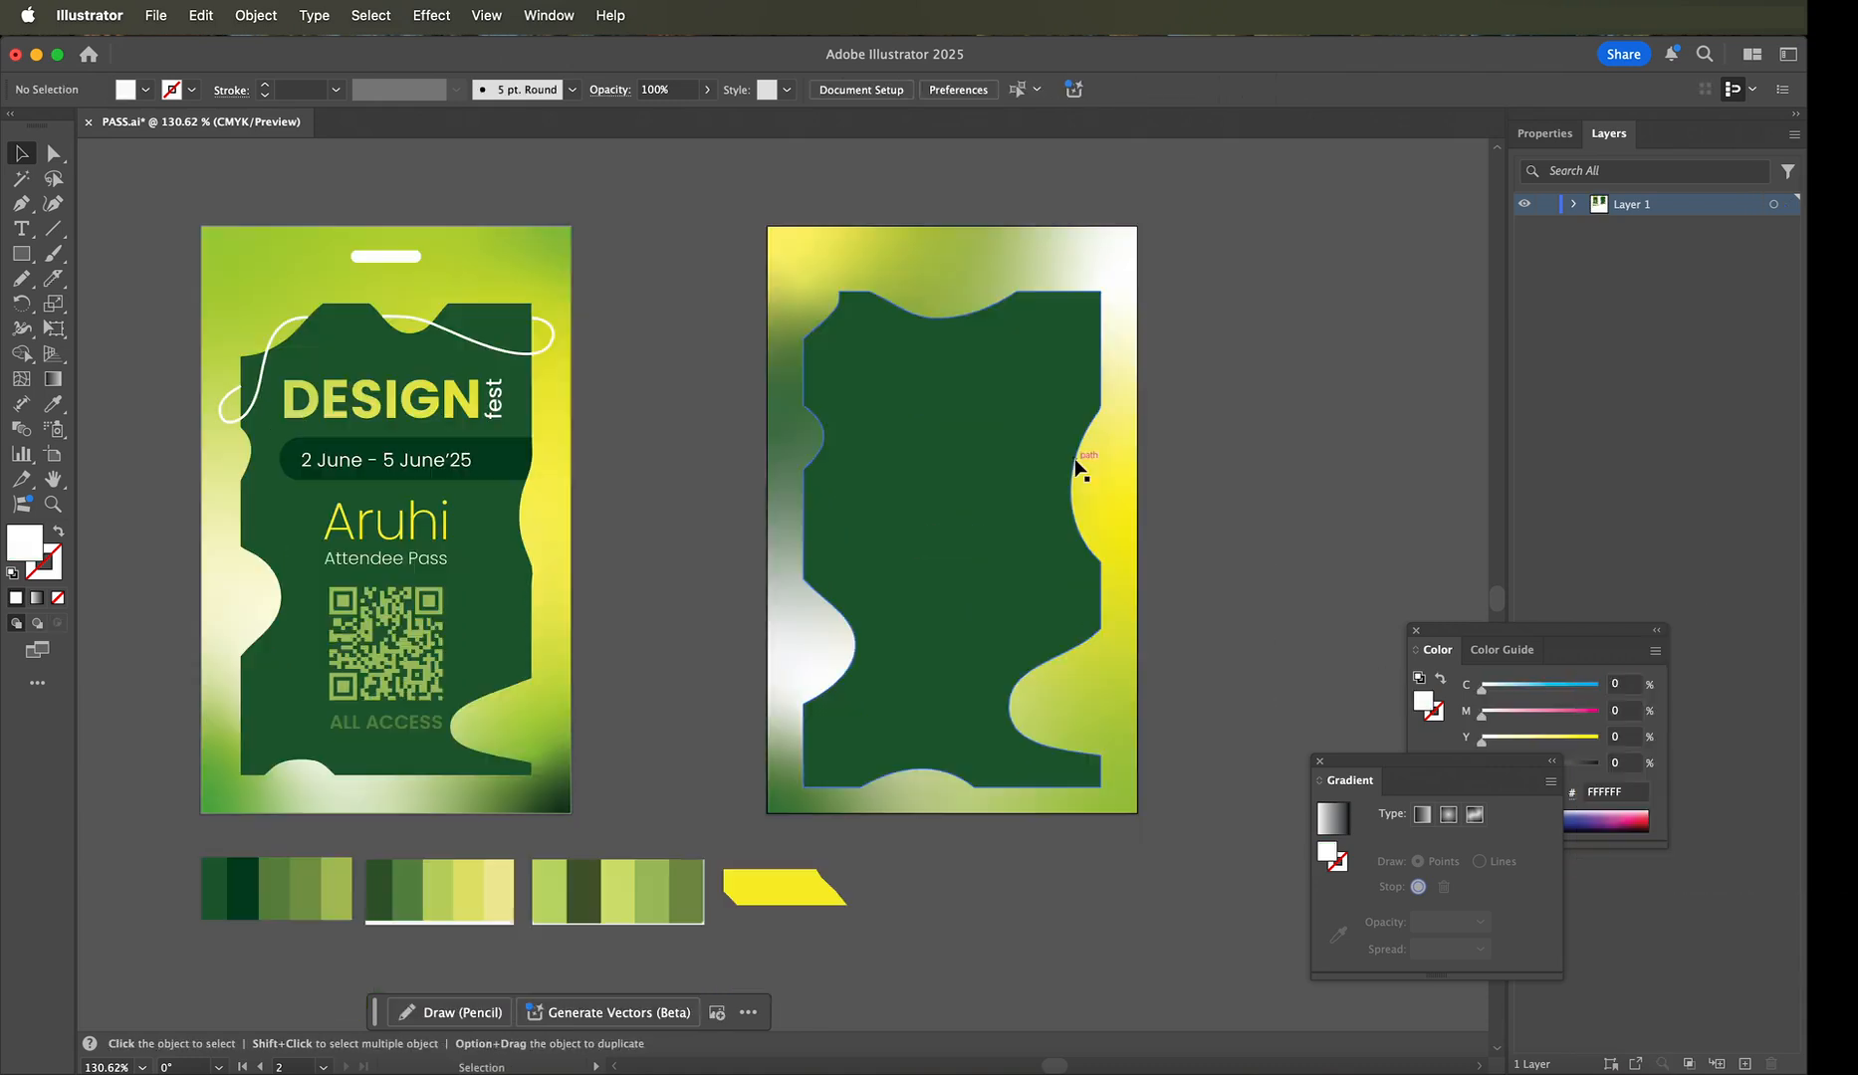
Step: Delete the knife-cut panel and draw a new dark green rectangle inset within the gradient background
{"action": "left_click", "coordinate": [1078, 464]}
{"action": "key", "text": "Delete"}
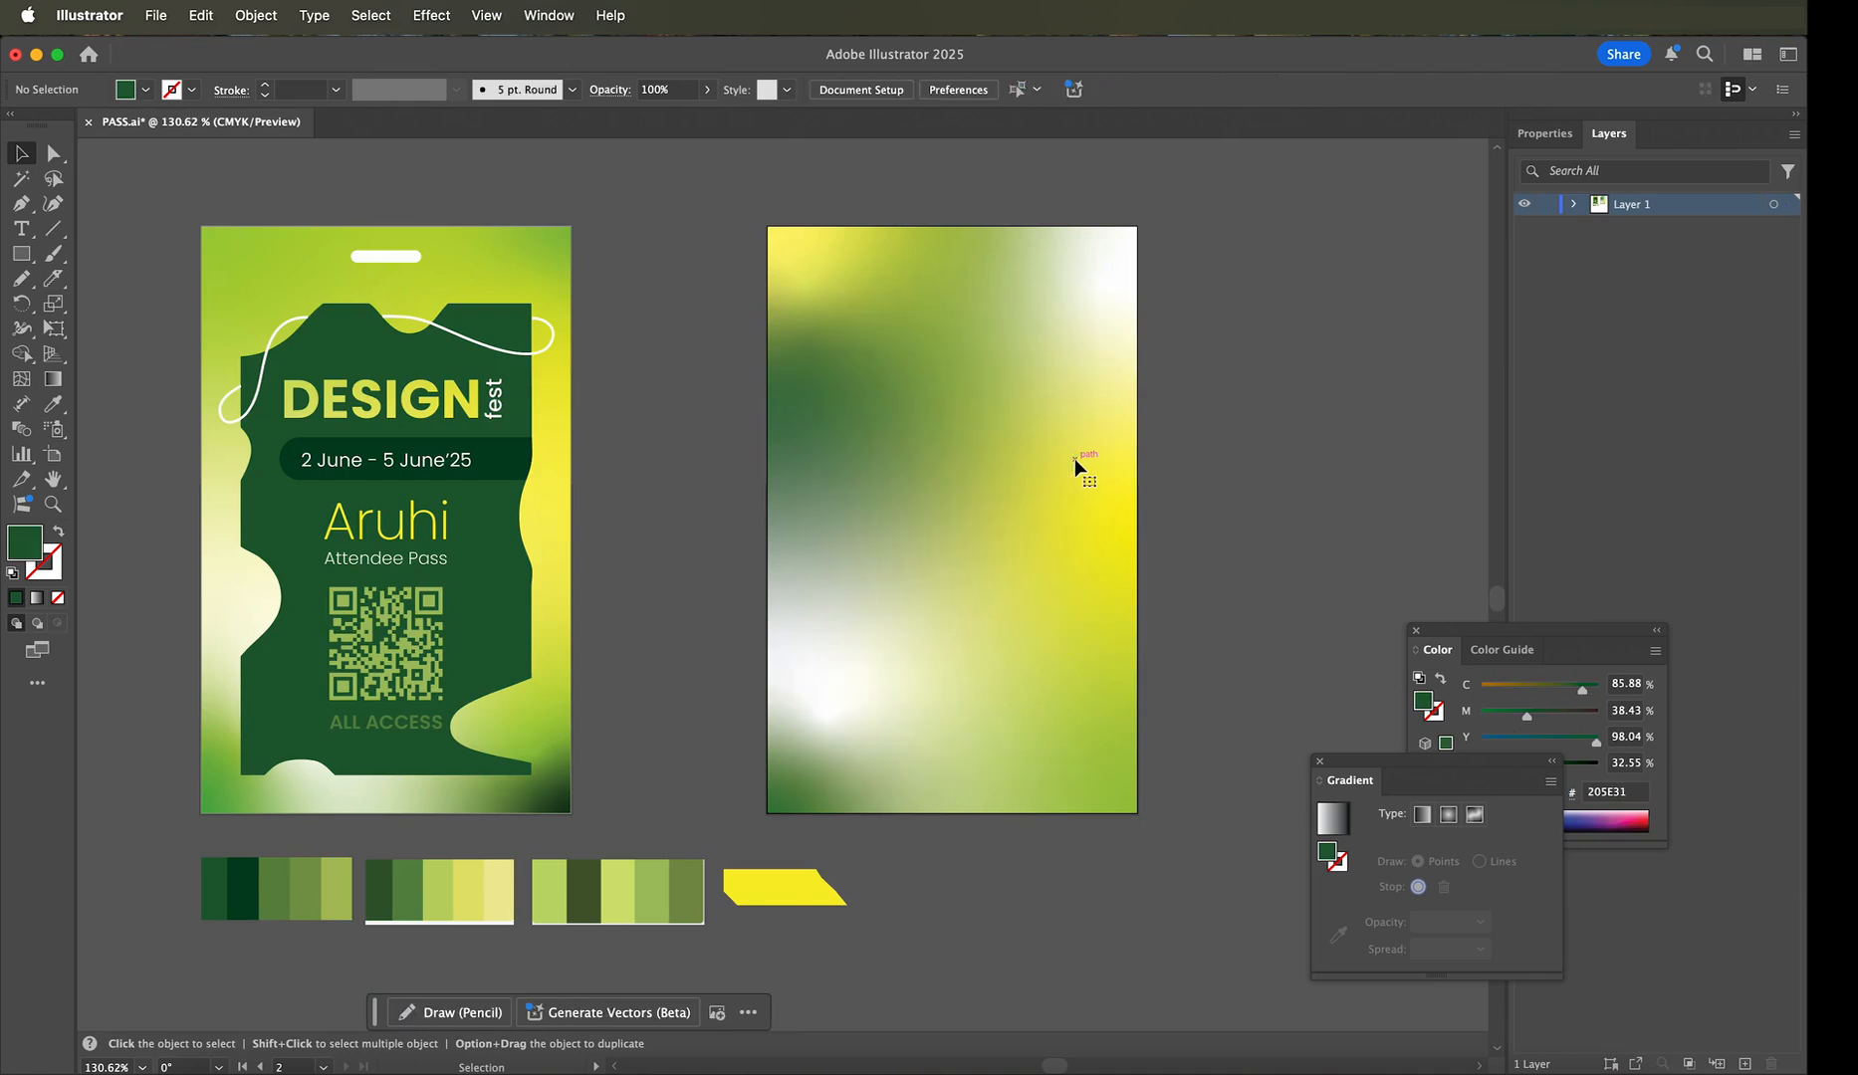
{"action": "key", "text": "m"}
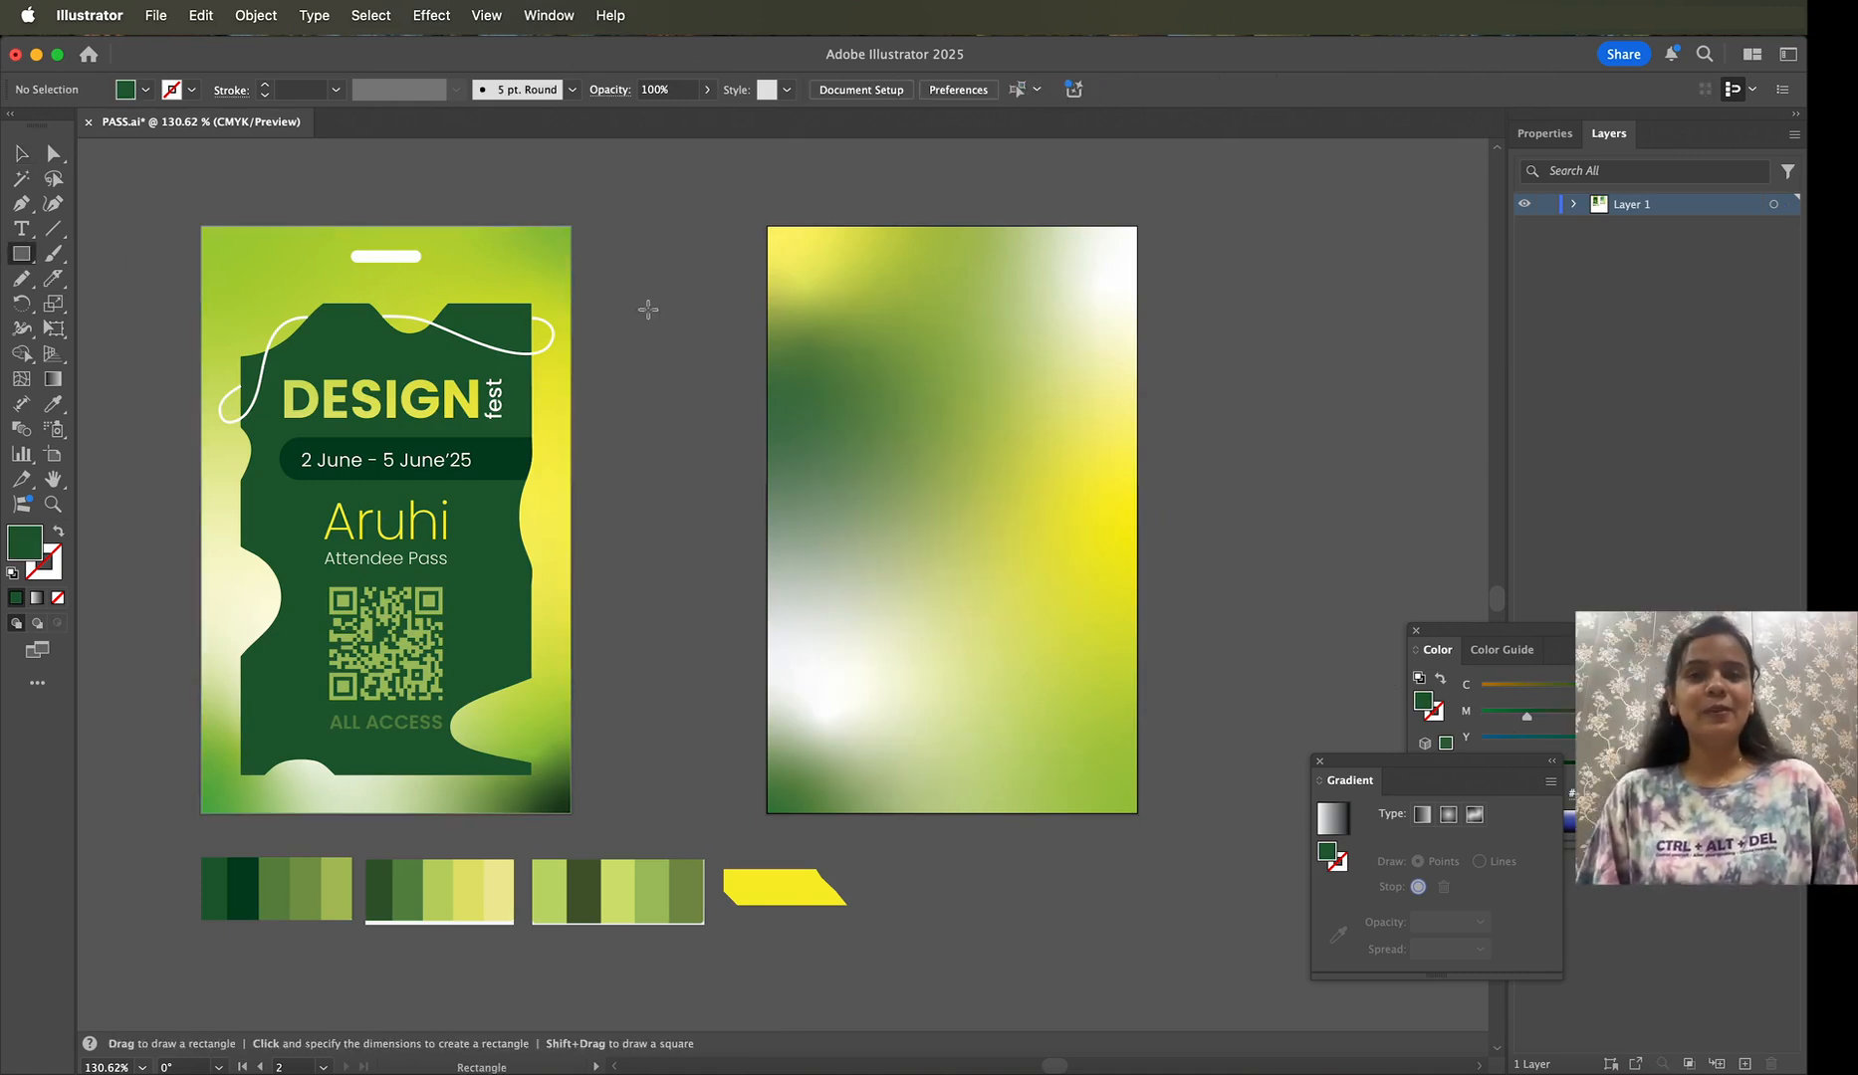
{"action": "left_click_drag", "start_coordinate": [808, 315], "coordinate": [1094, 774]}
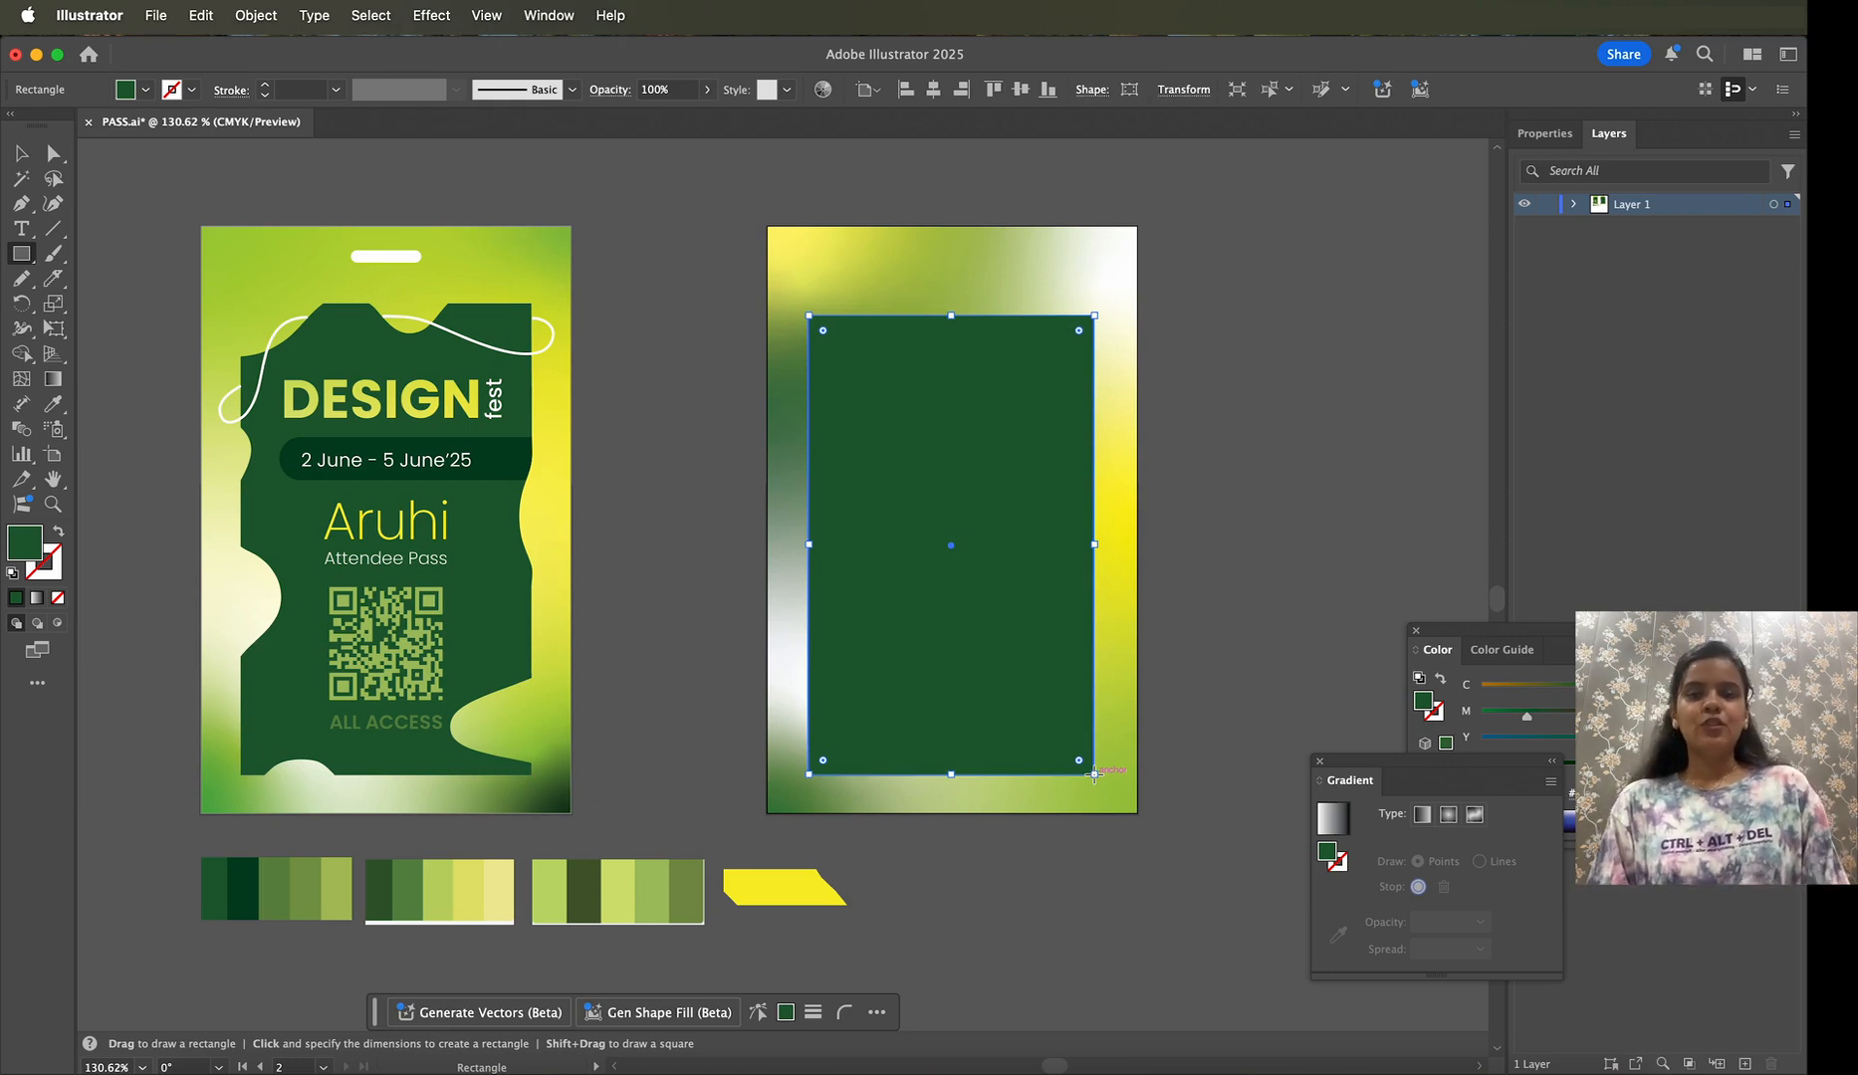
Step: Draw a freeform closed band with the Pencil whose waves overlap all four edges of the new rectangle, and fill it with the sample yellow
{"action": "left_click", "coordinate": [22, 279]}
{"action": "left_click", "coordinate": [22, 153]}
{"action": "left_click", "coordinate": [140, 214]}
{"action": "left_click", "coordinate": [22, 278]}
{"action": "mouse_move", "coordinate": [873, 307]}
{"action": "left_mouse_down"}
{"action": "mouse_move", "coordinate": [1119, 407]}
{"action": "mouse_move", "coordinate": [1028, 827]}
{"action": "mouse_move", "coordinate": [802, 595]}
{"action": "mouse_move", "coordinate": [861, 274]}
{"action": "mouse_move", "coordinate": [819, 819]}
{"action": "mouse_move", "coordinate": [999, 255]}
{"action": "mouse_move", "coordinate": [875, 305]}
{"action": "left_mouse_up"}
{"action": "key", "text": "i"}
{"action": "left_click", "coordinate": [819, 899]}
{"action": "key", "text": "v"}
{"action": "left_click", "coordinate": [1035, 966]}
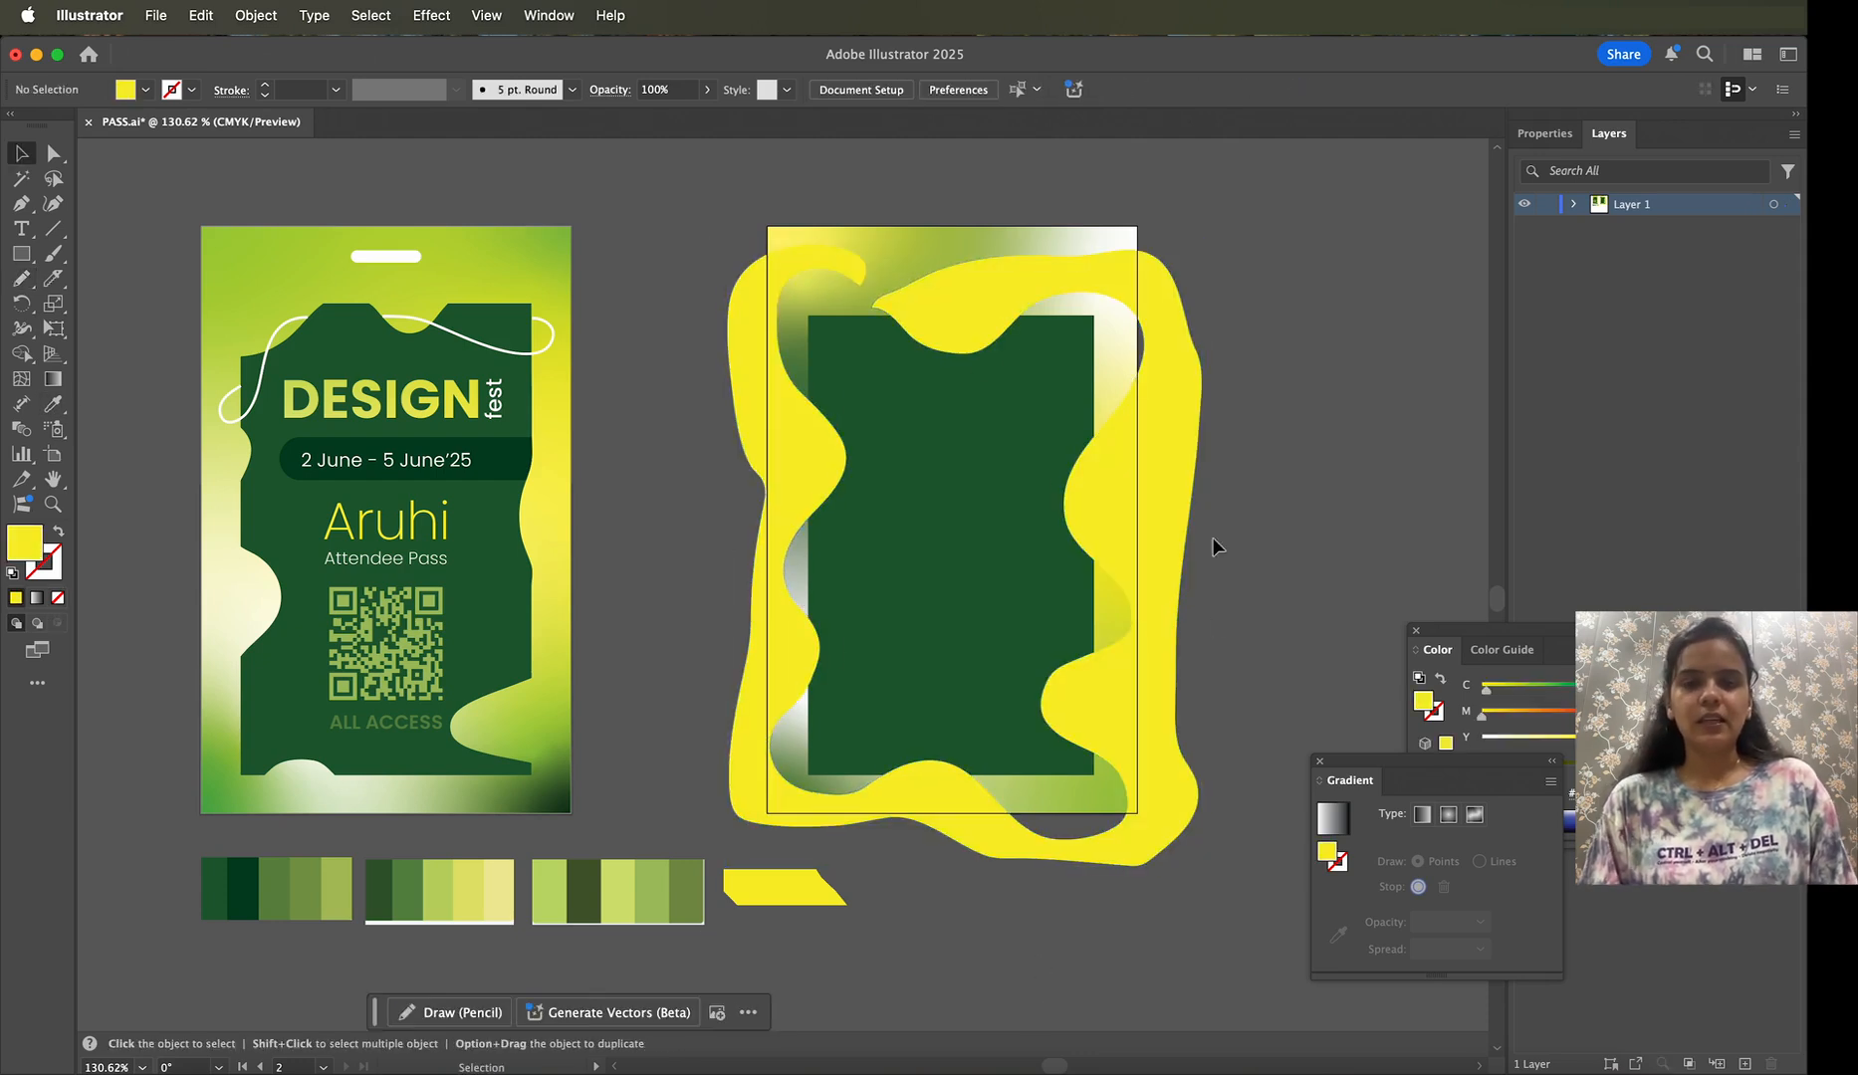
Step: Select the yellow band and the dark green rectangle, and apply Pathfinder Trim to them
{"action": "left_click", "coordinate": [1094, 496]}
{"action": "left_click", "coordinate": [1024, 481], "text": "shift"}
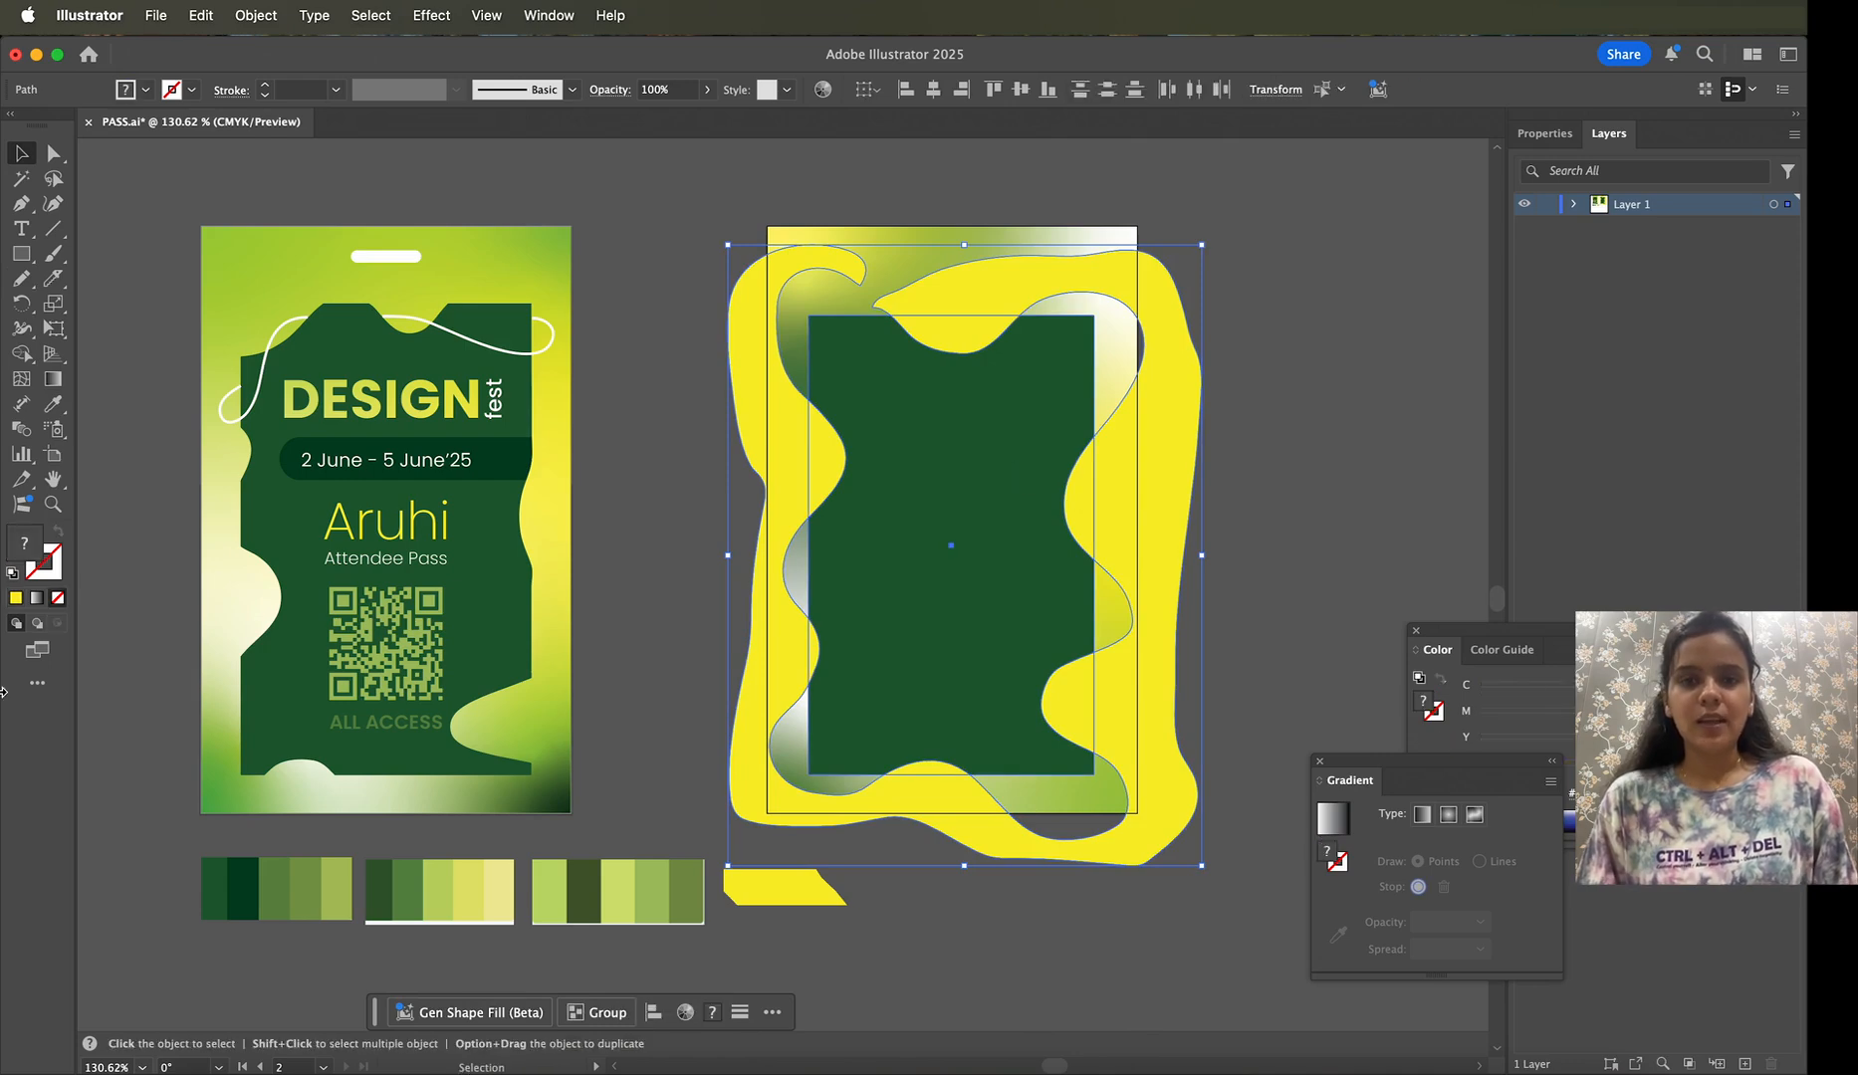
{"action": "left_click", "coordinate": [549, 15]}
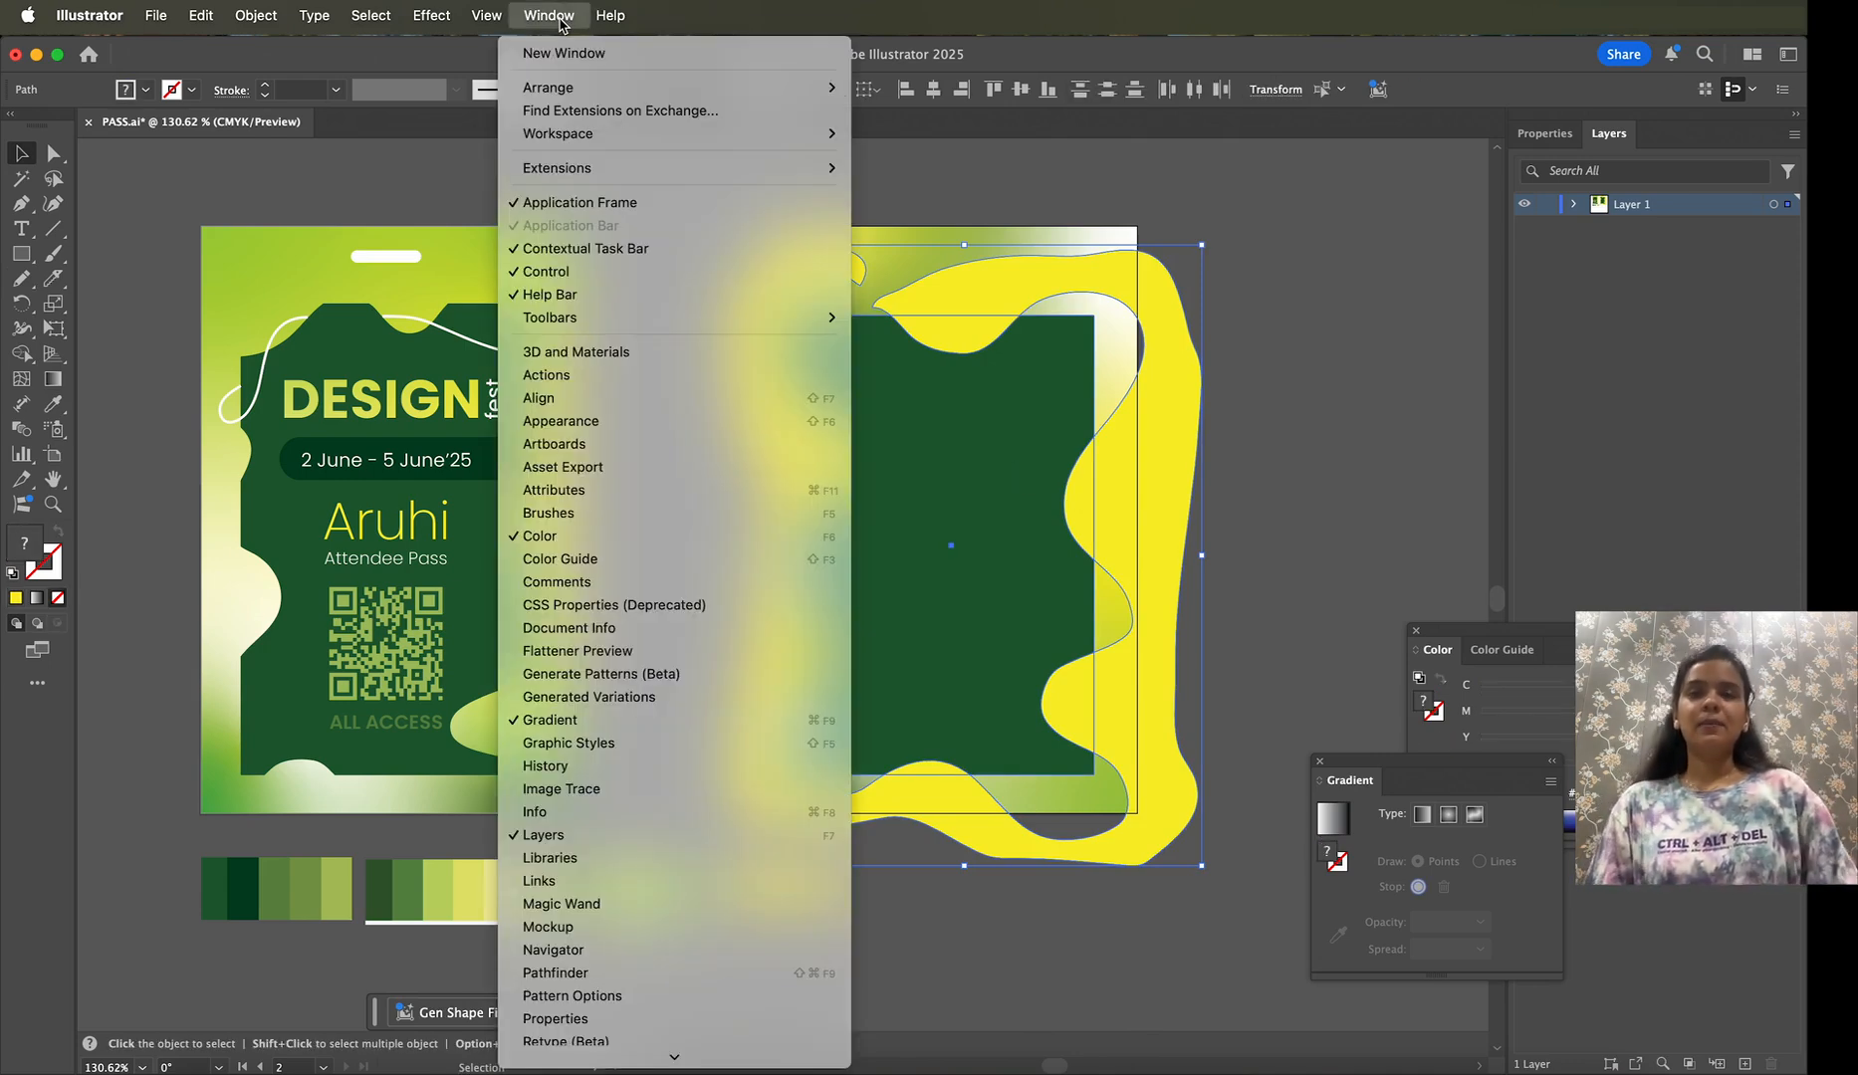
{"action": "scroll", "coordinate": [595, 651], "scroll_direction": "down", "scroll_amount": 5}
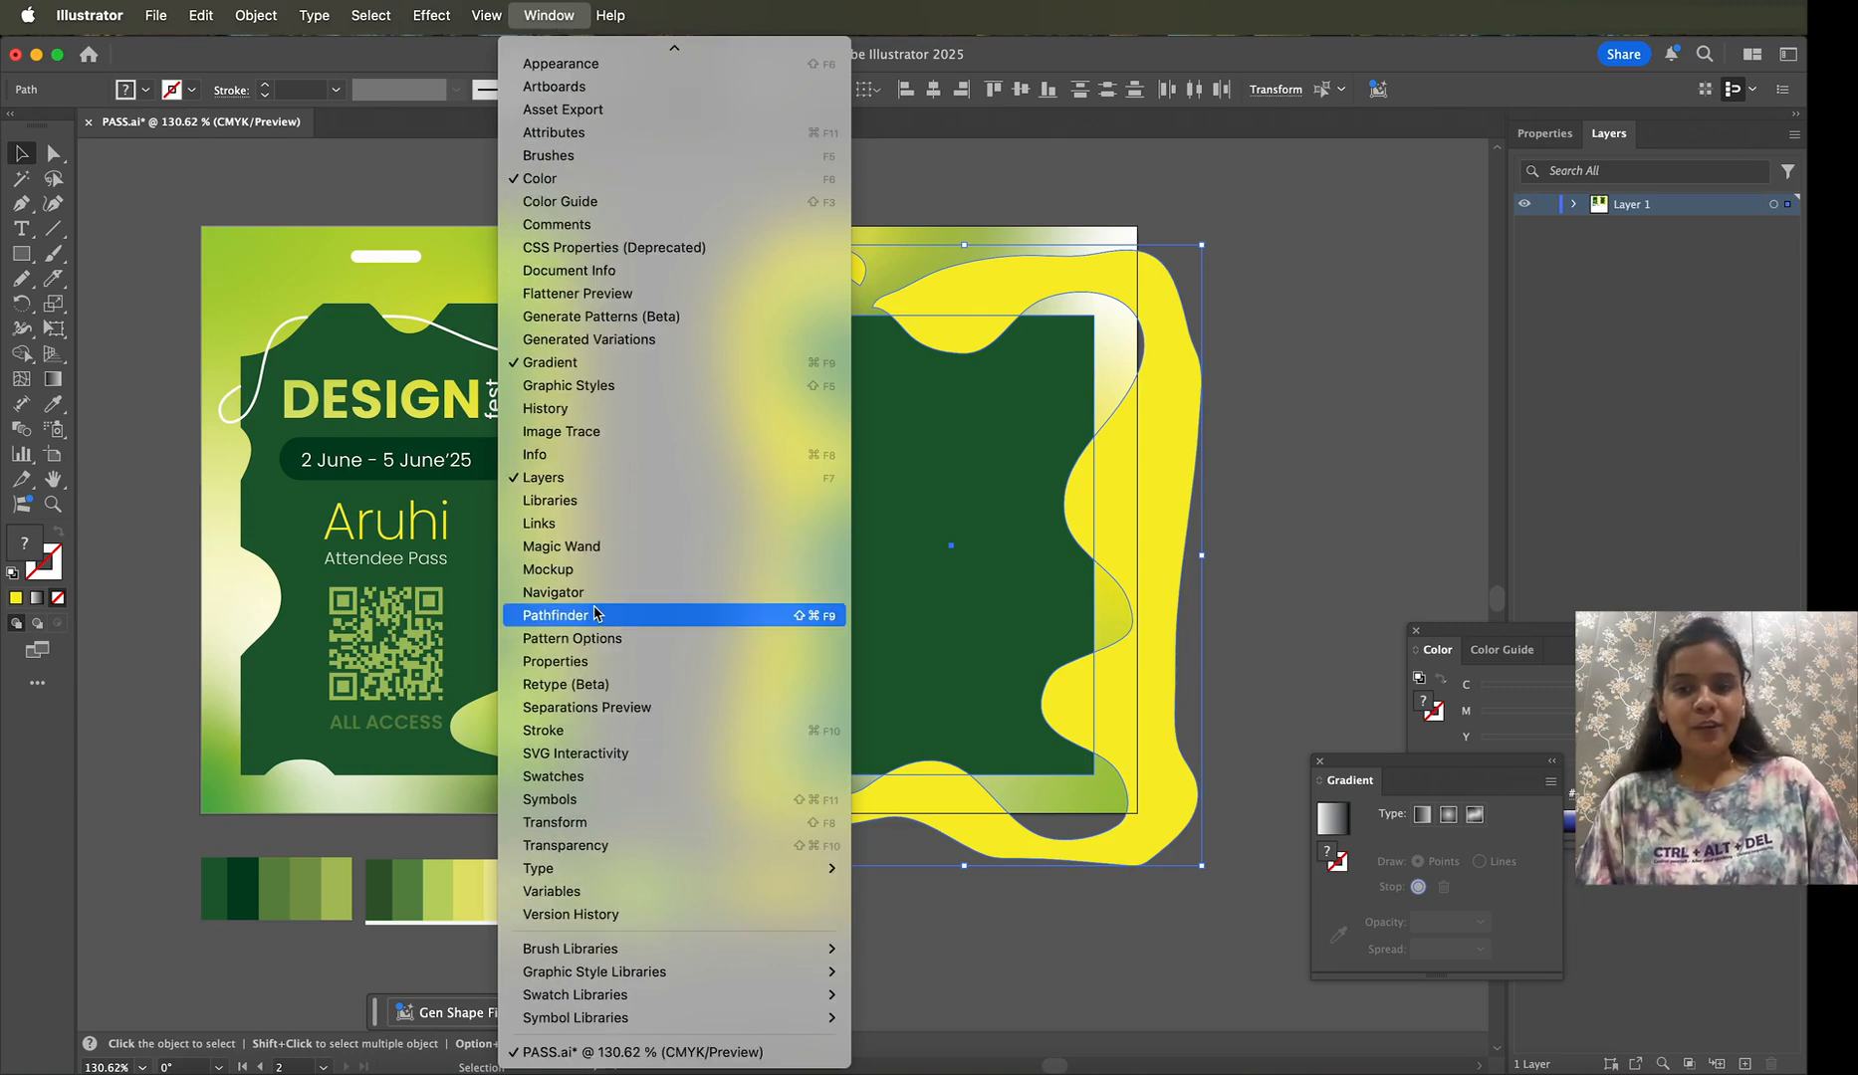
{"action": "left_click", "coordinate": [596, 616]}
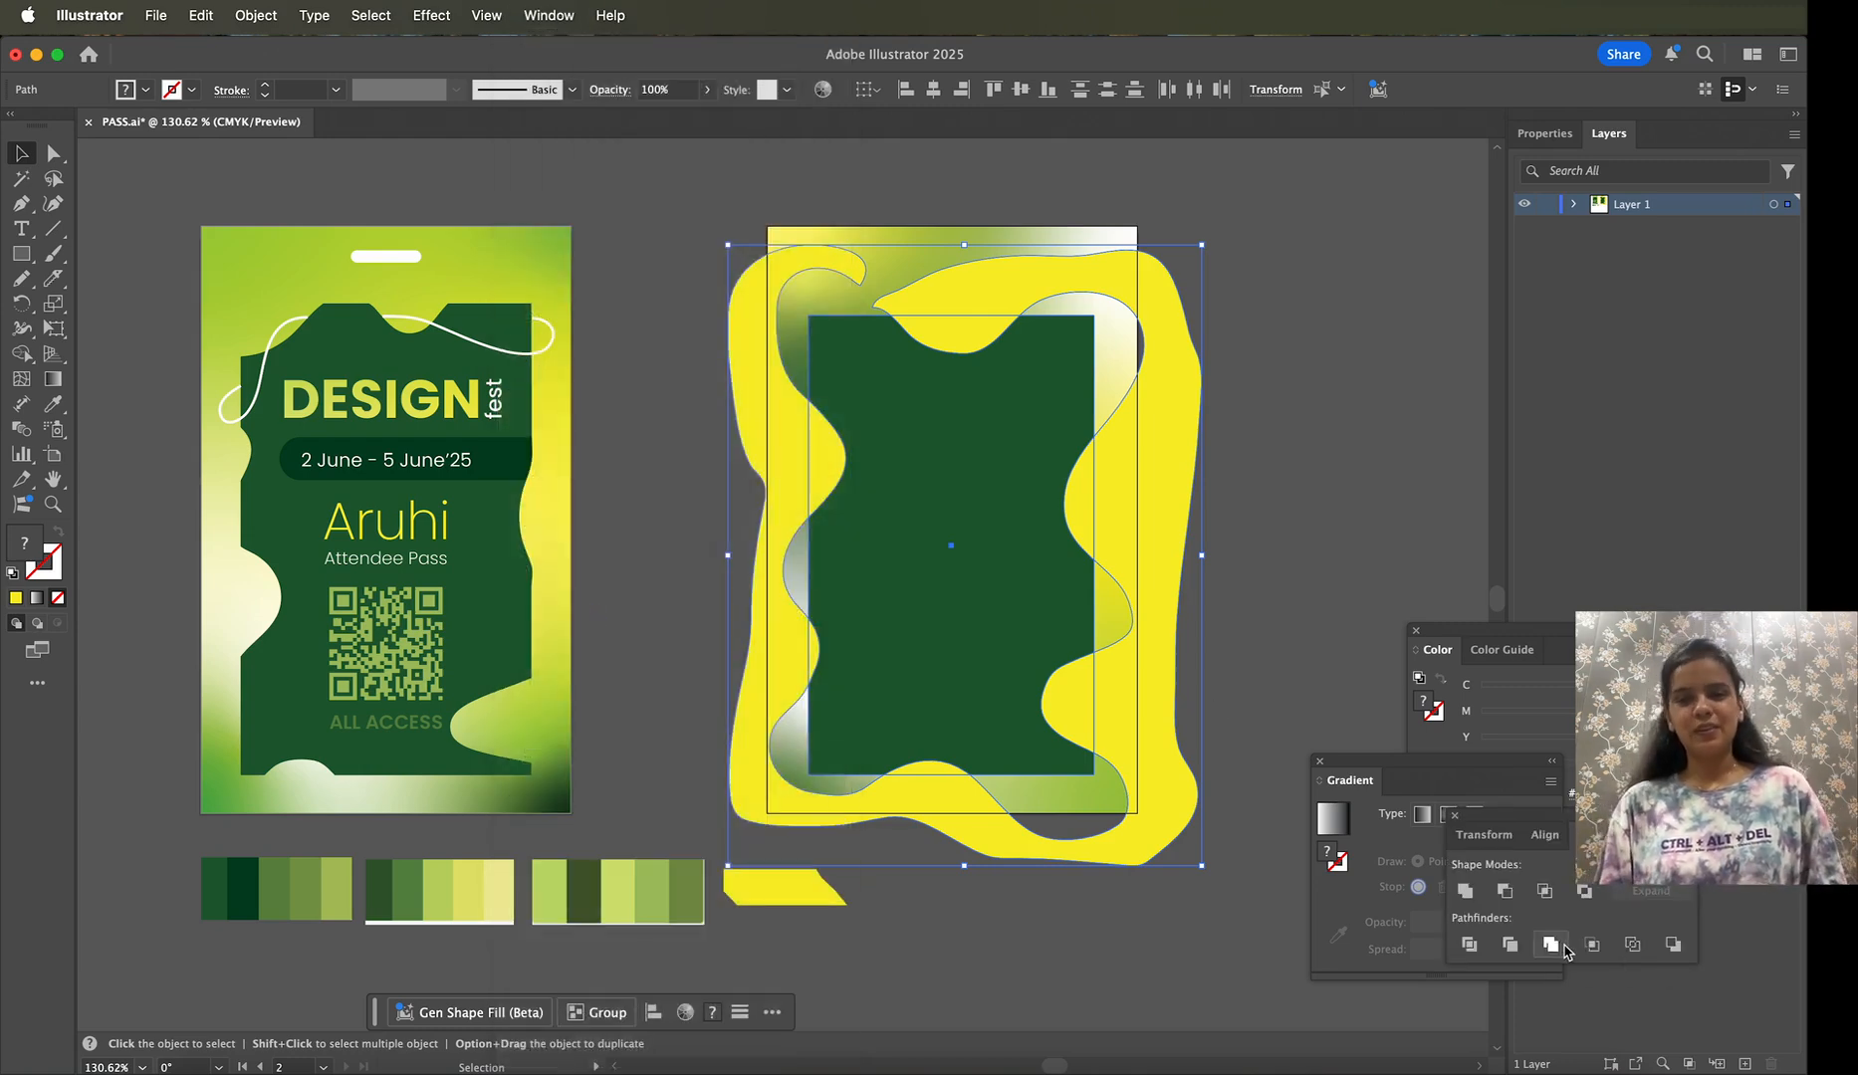
{"action": "left_click", "coordinate": [1510, 944]}
{"action": "left_click", "coordinate": [1256, 432]}
Step: Move the trimmed yellow band aside with Direct Selection, and undo the move
{"action": "key", "text": "a"}
{"action": "left_click_drag", "start_coordinate": [1104, 489], "coordinate": [1270, 553]}
{"action": "key", "text": "super+z"}
{"action": "key", "text": "v"}
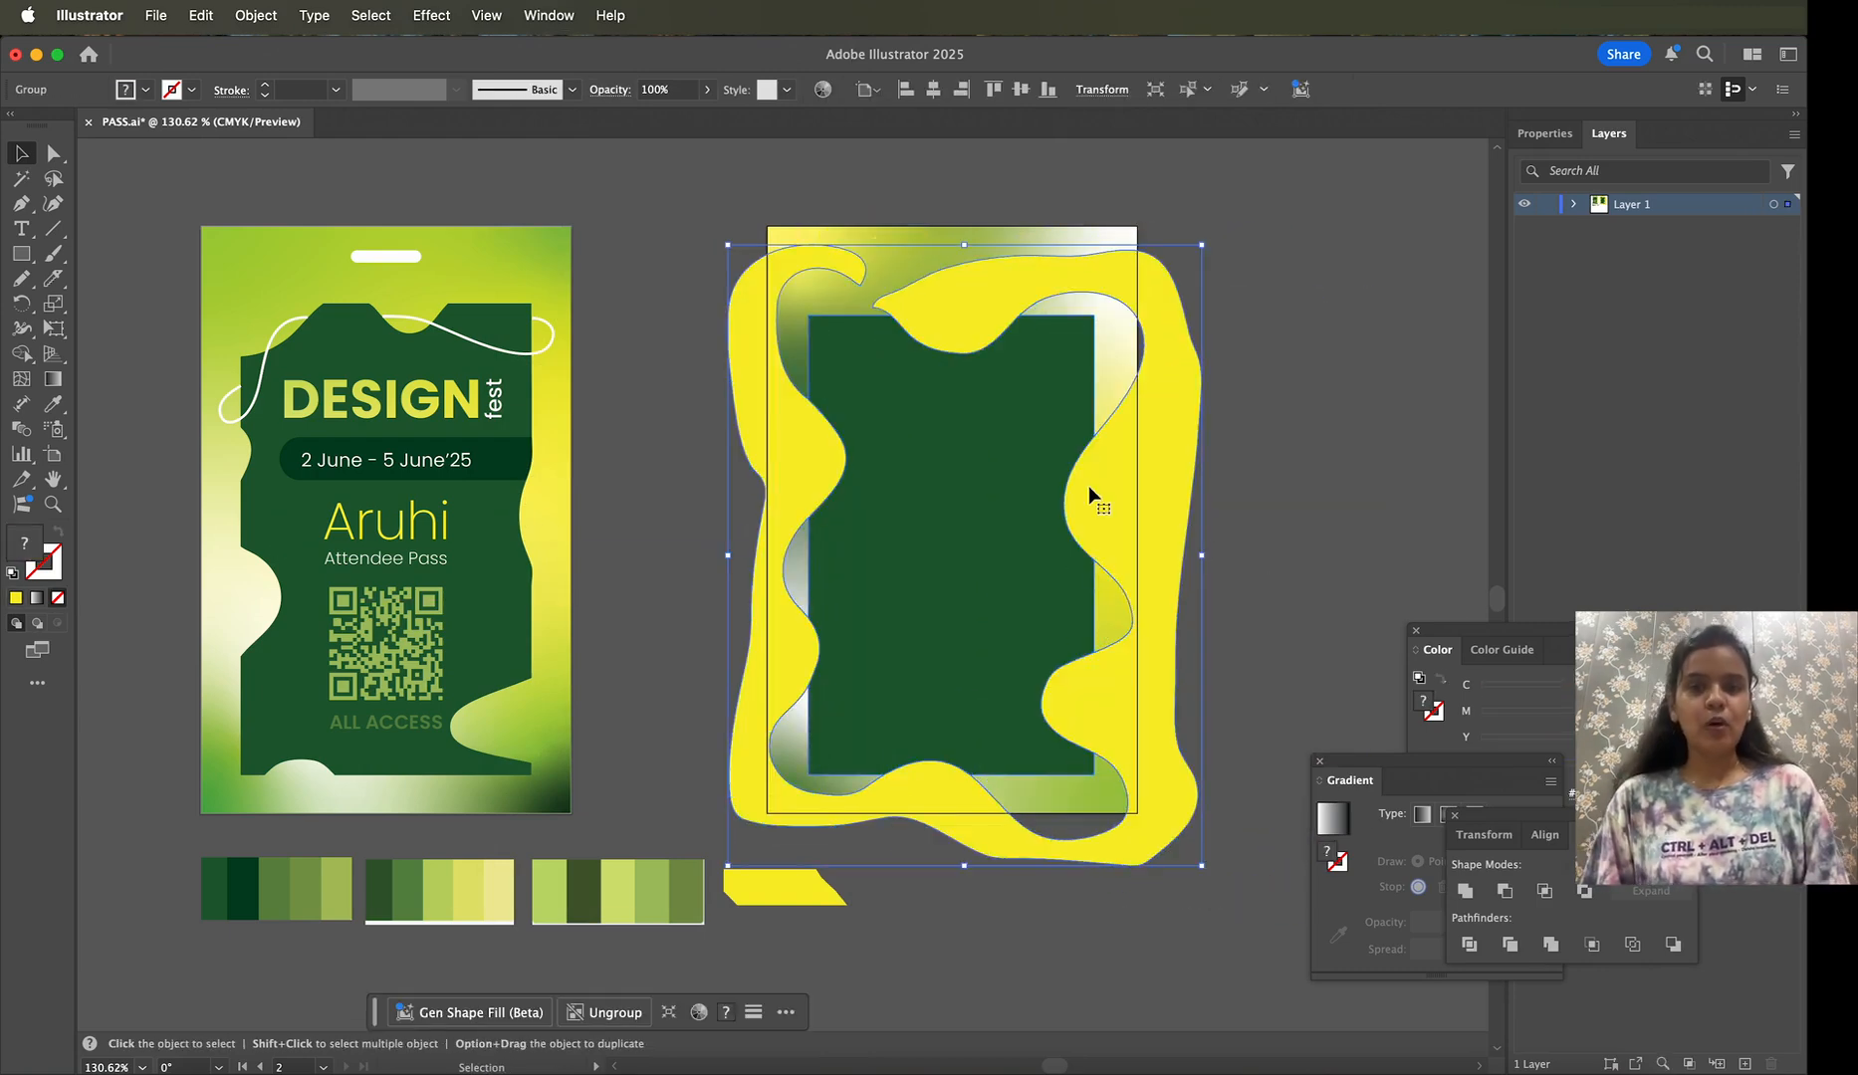
Step: Isolate the trimmed group and remove the fill from its yellow band
{"action": "double_click", "coordinate": [1117, 510]}
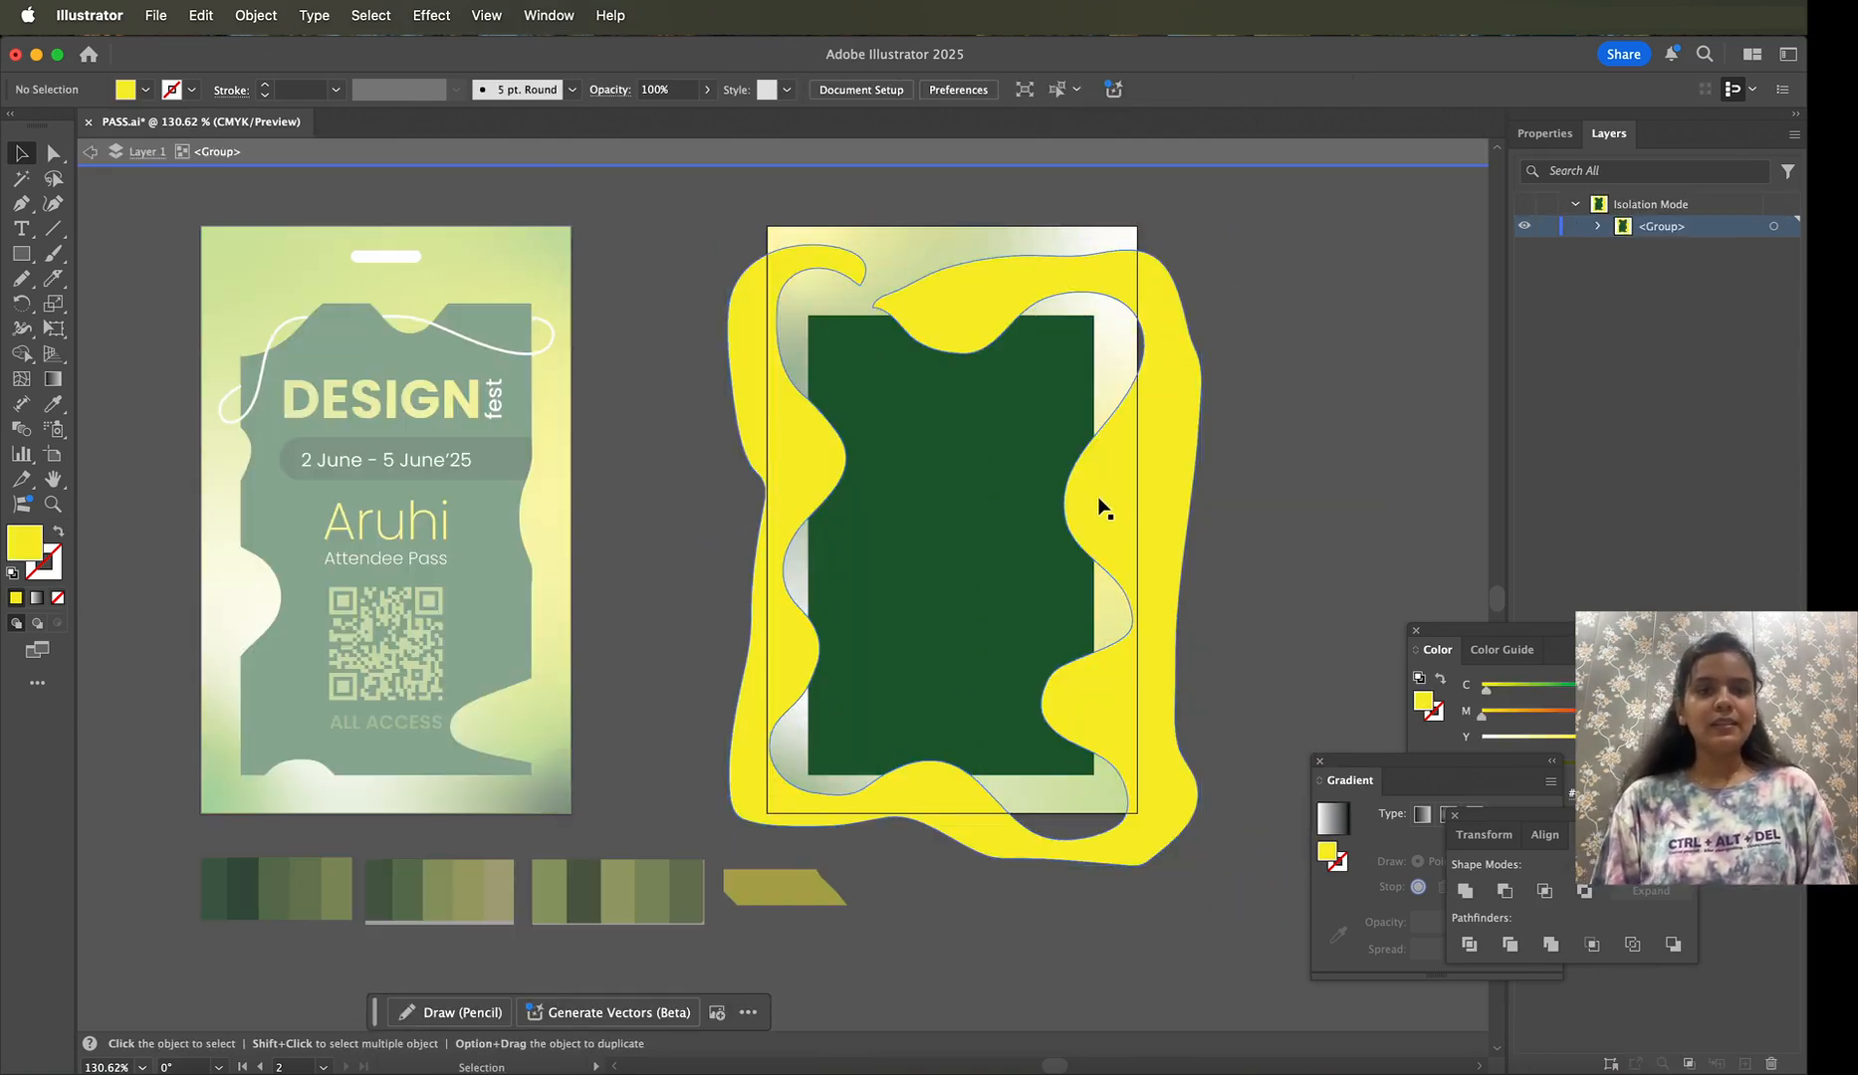
{"action": "left_click", "coordinate": [1101, 507]}
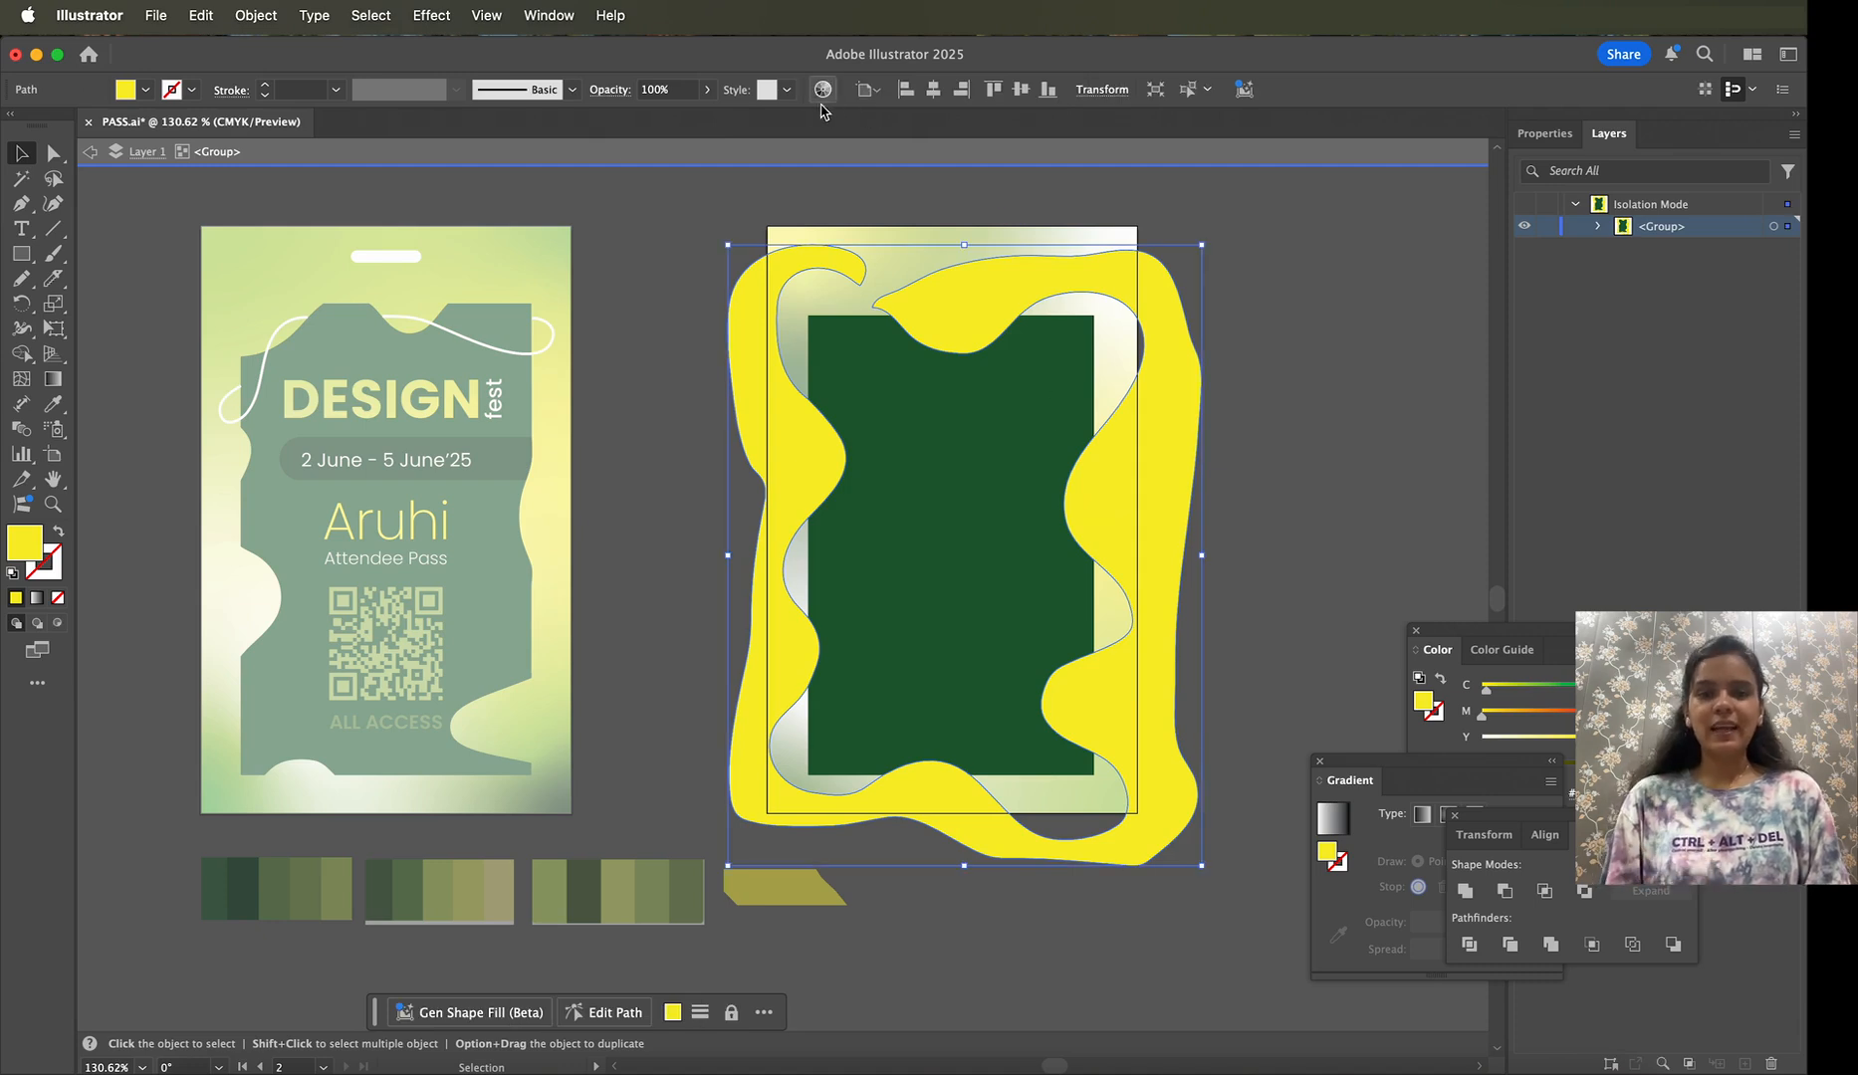
{"action": "left_click", "coordinate": [58, 597]}
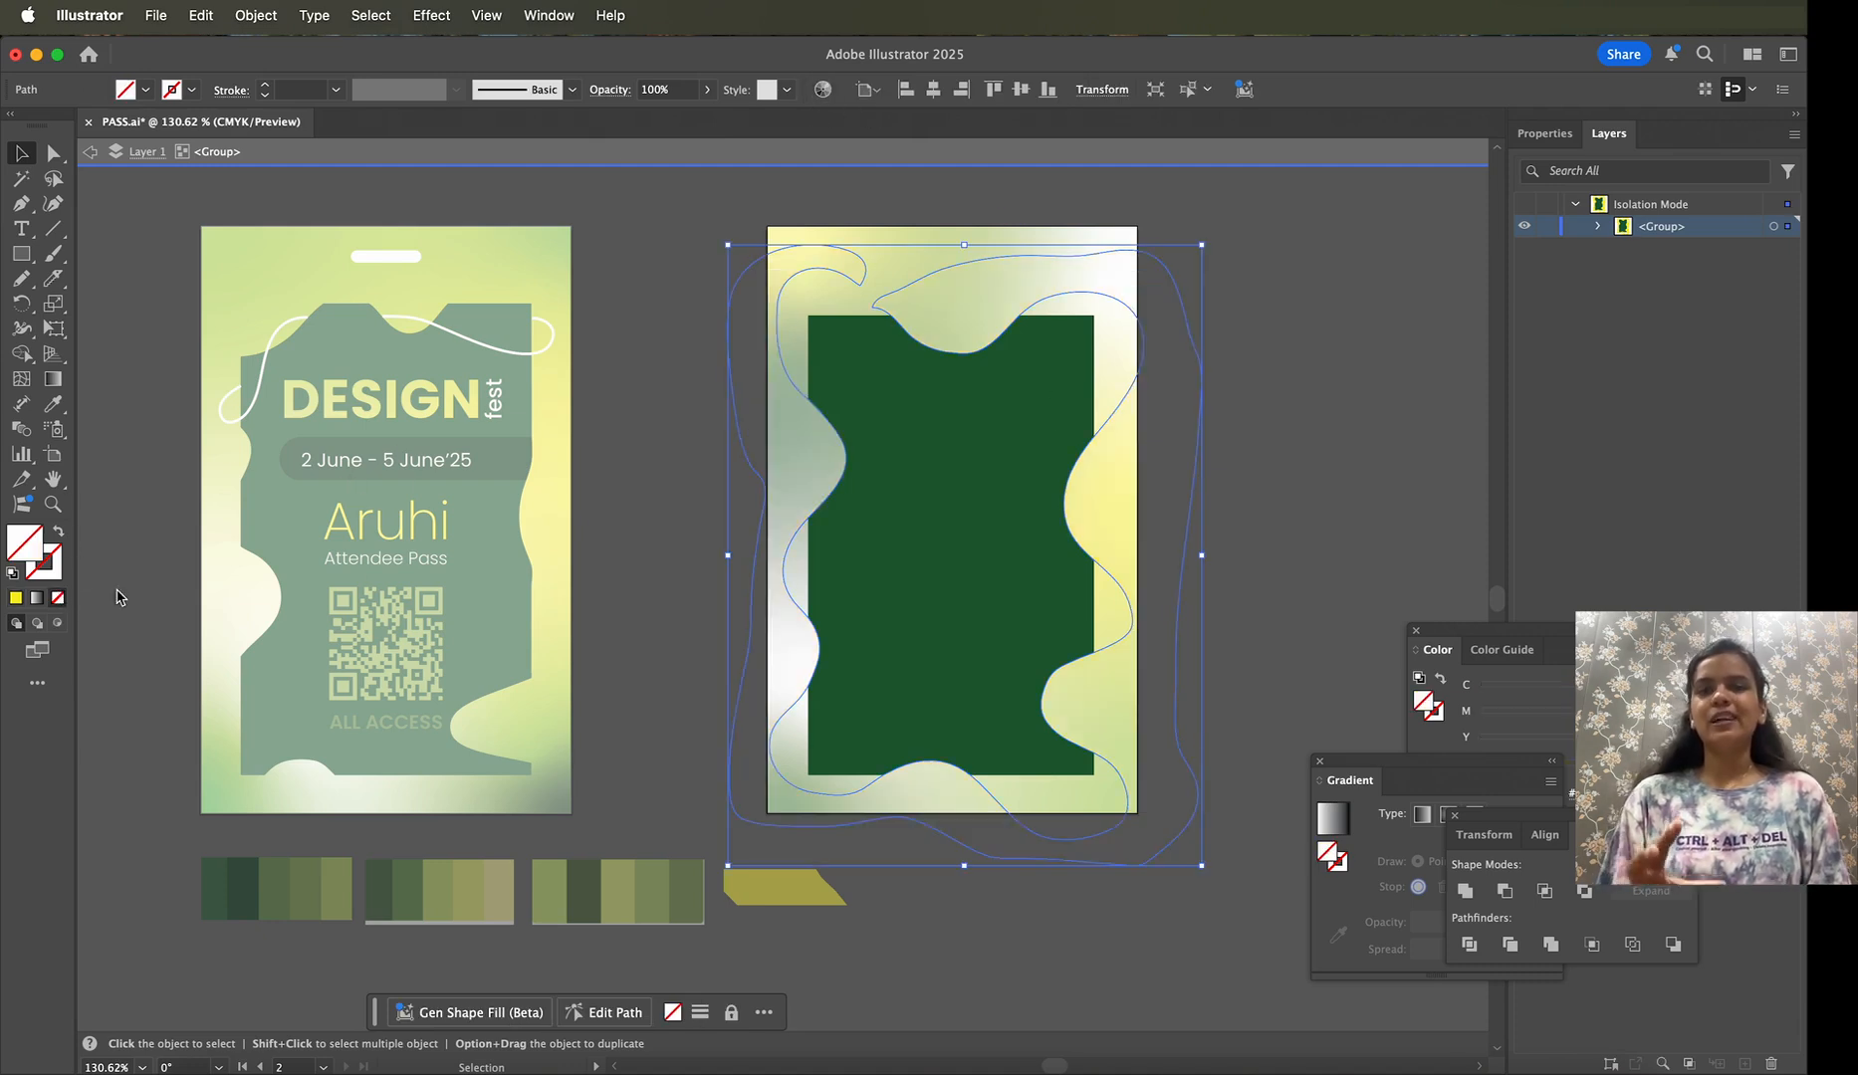
Step: Isolate the trimmed group again and shift its unfilled wavy band to the left, away from the cut edges of the dark green panel
{"action": "double_click", "coordinate": [1310, 591]}
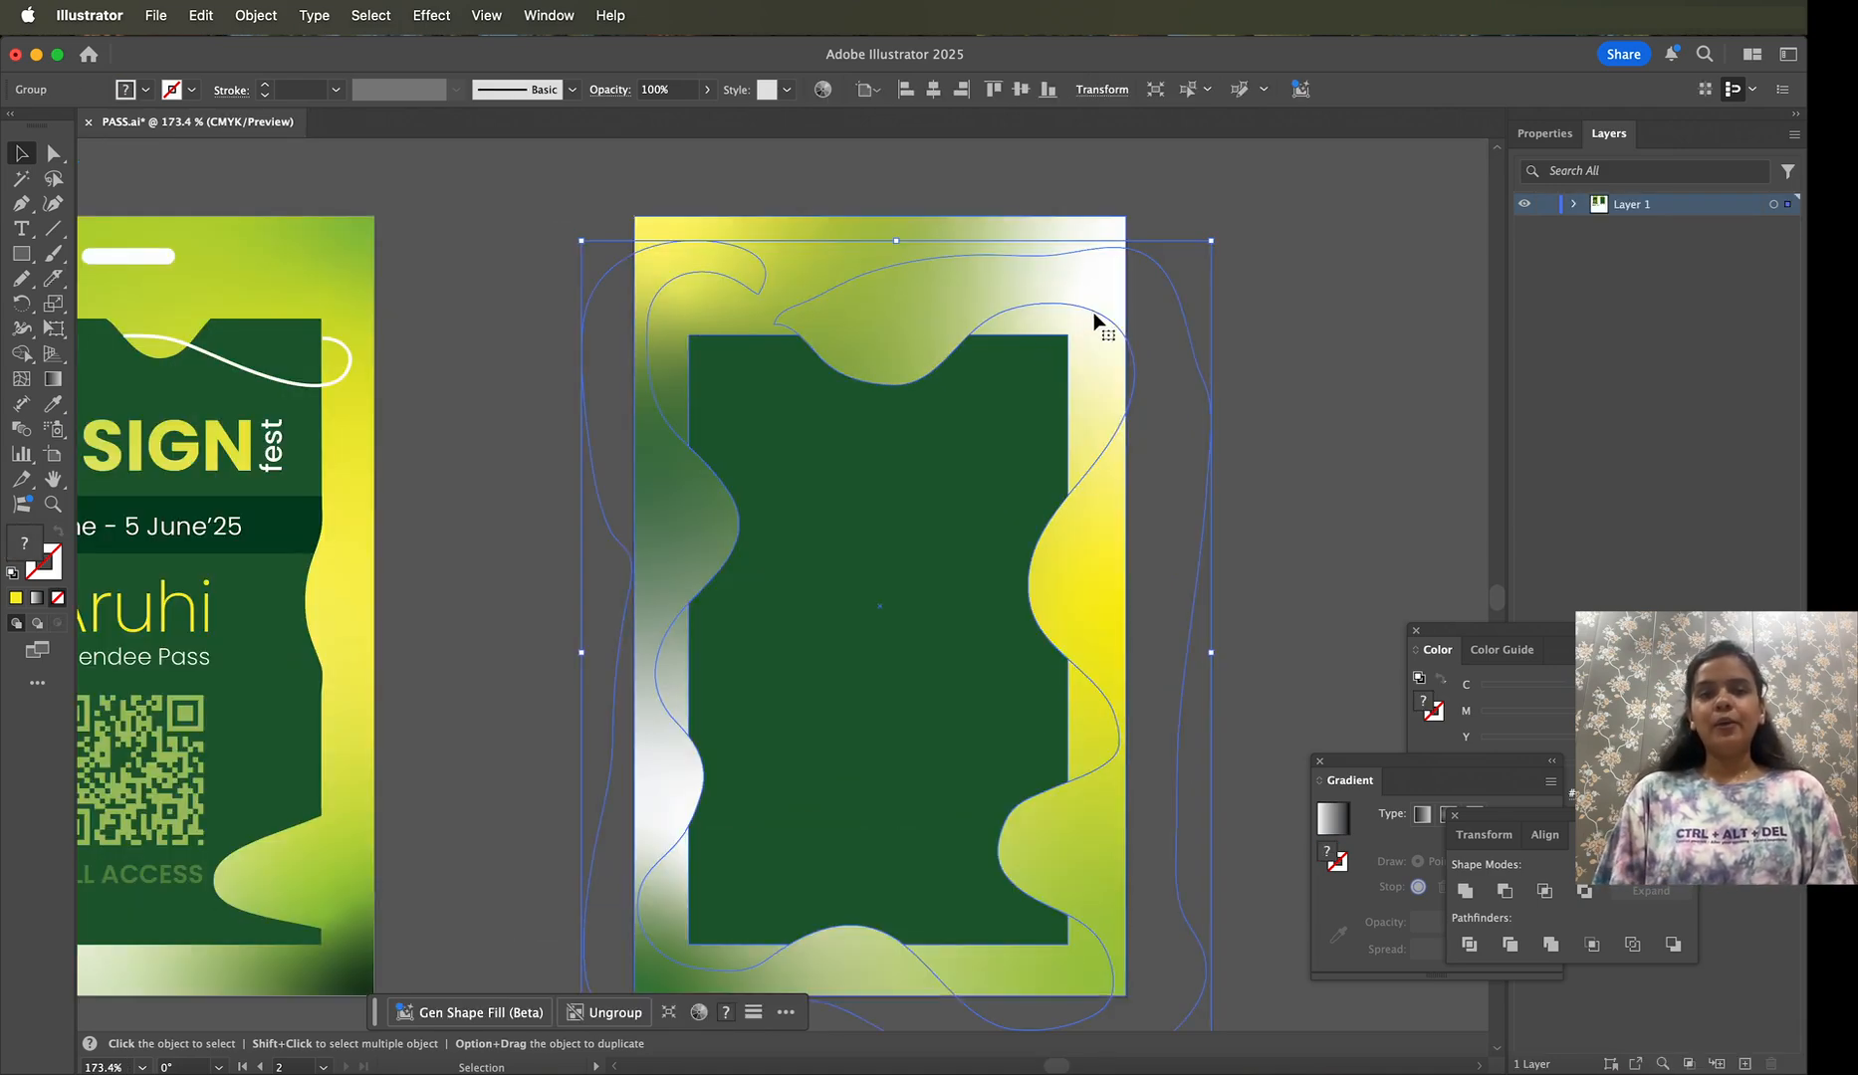
{"action": "double_click", "coordinate": [1101, 314]}
{"action": "left_click", "coordinate": [1104, 316]}
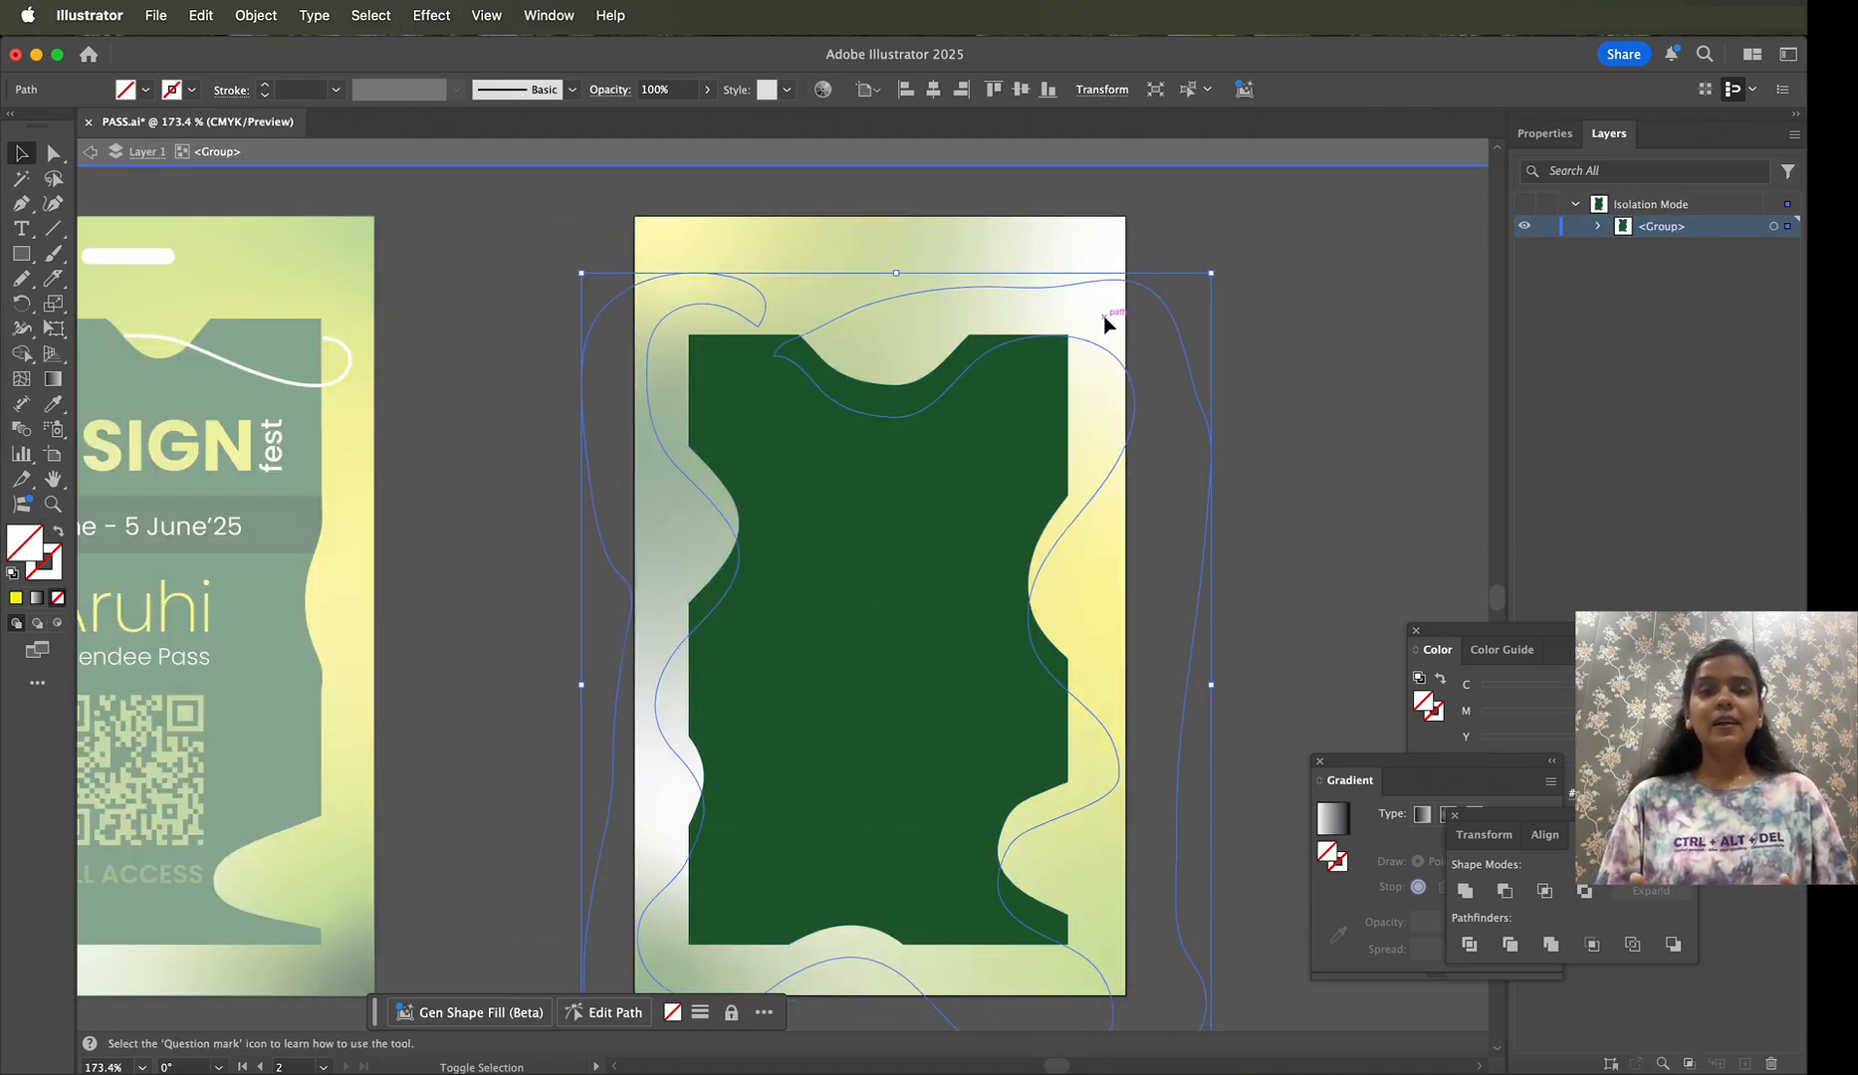
{"action": "key", "text": "shift+Left"}
{"action": "key", "text": "shift+Left"}
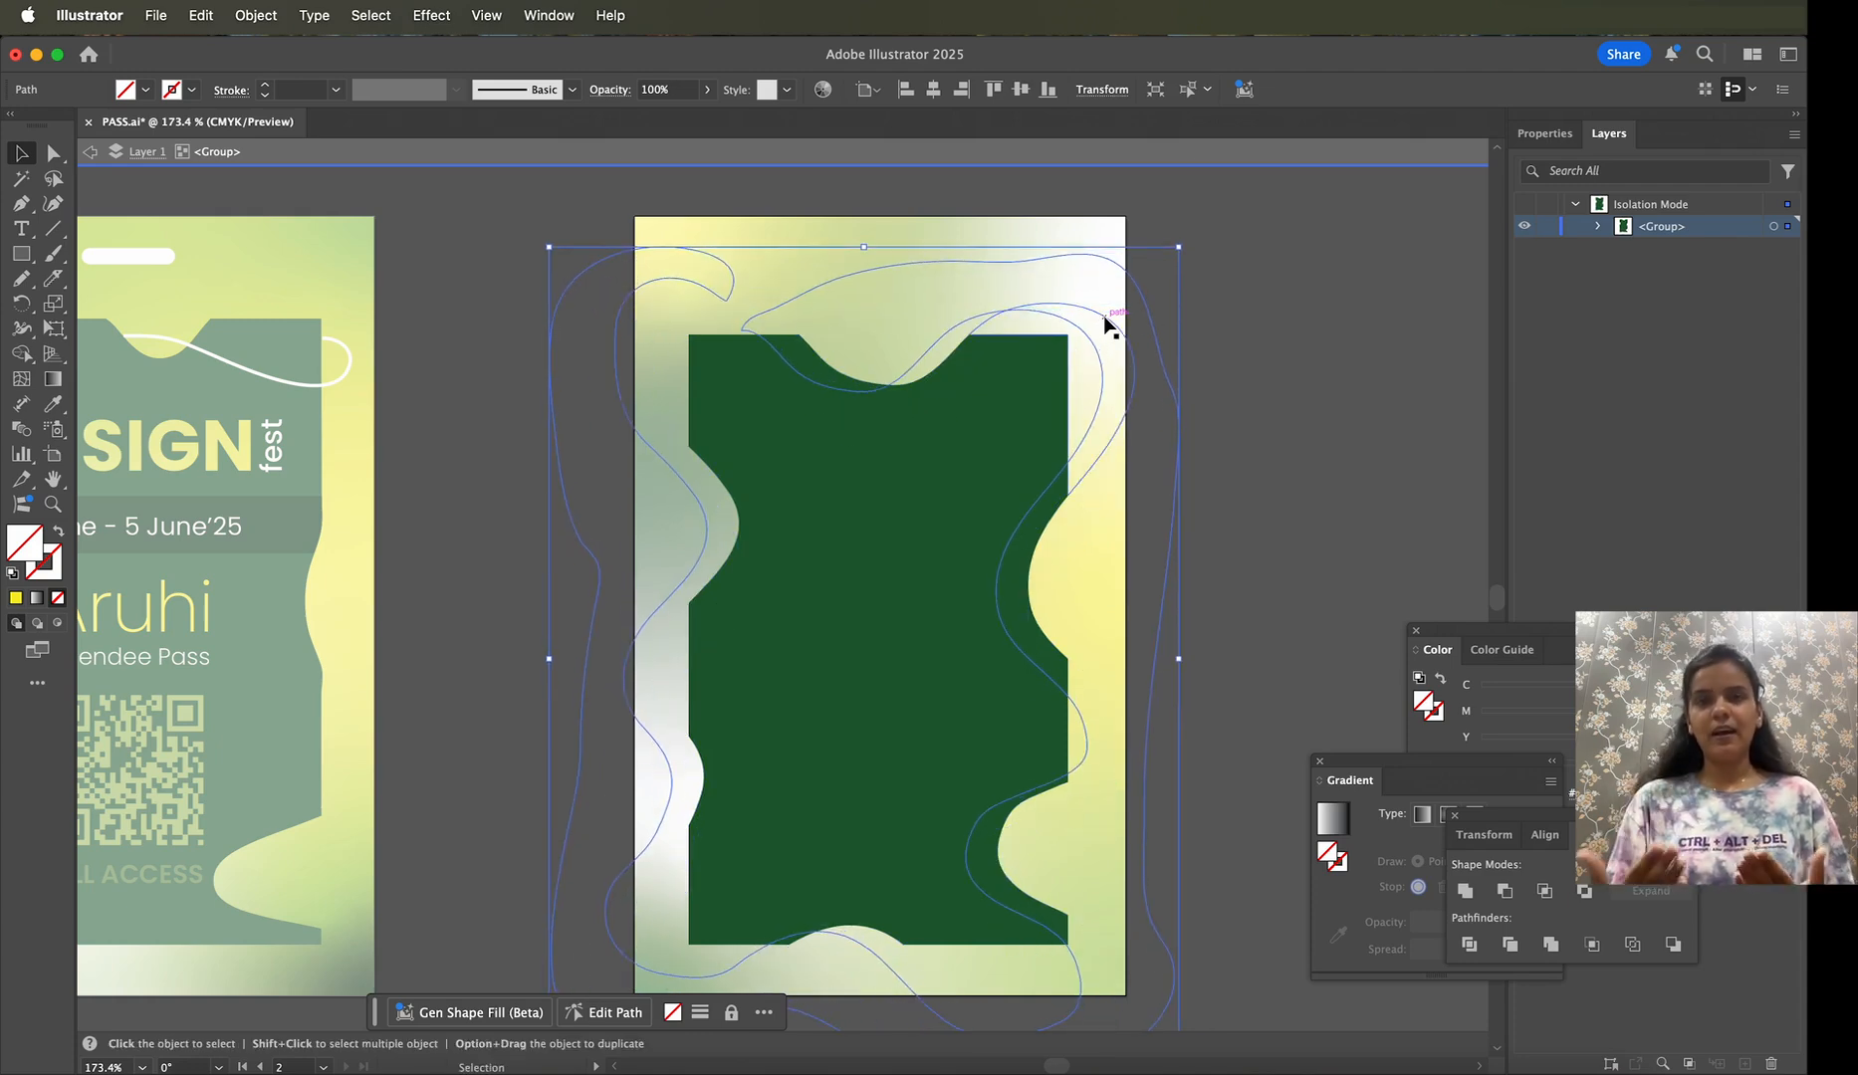
{"action": "left_click", "coordinate": [1282, 422]}
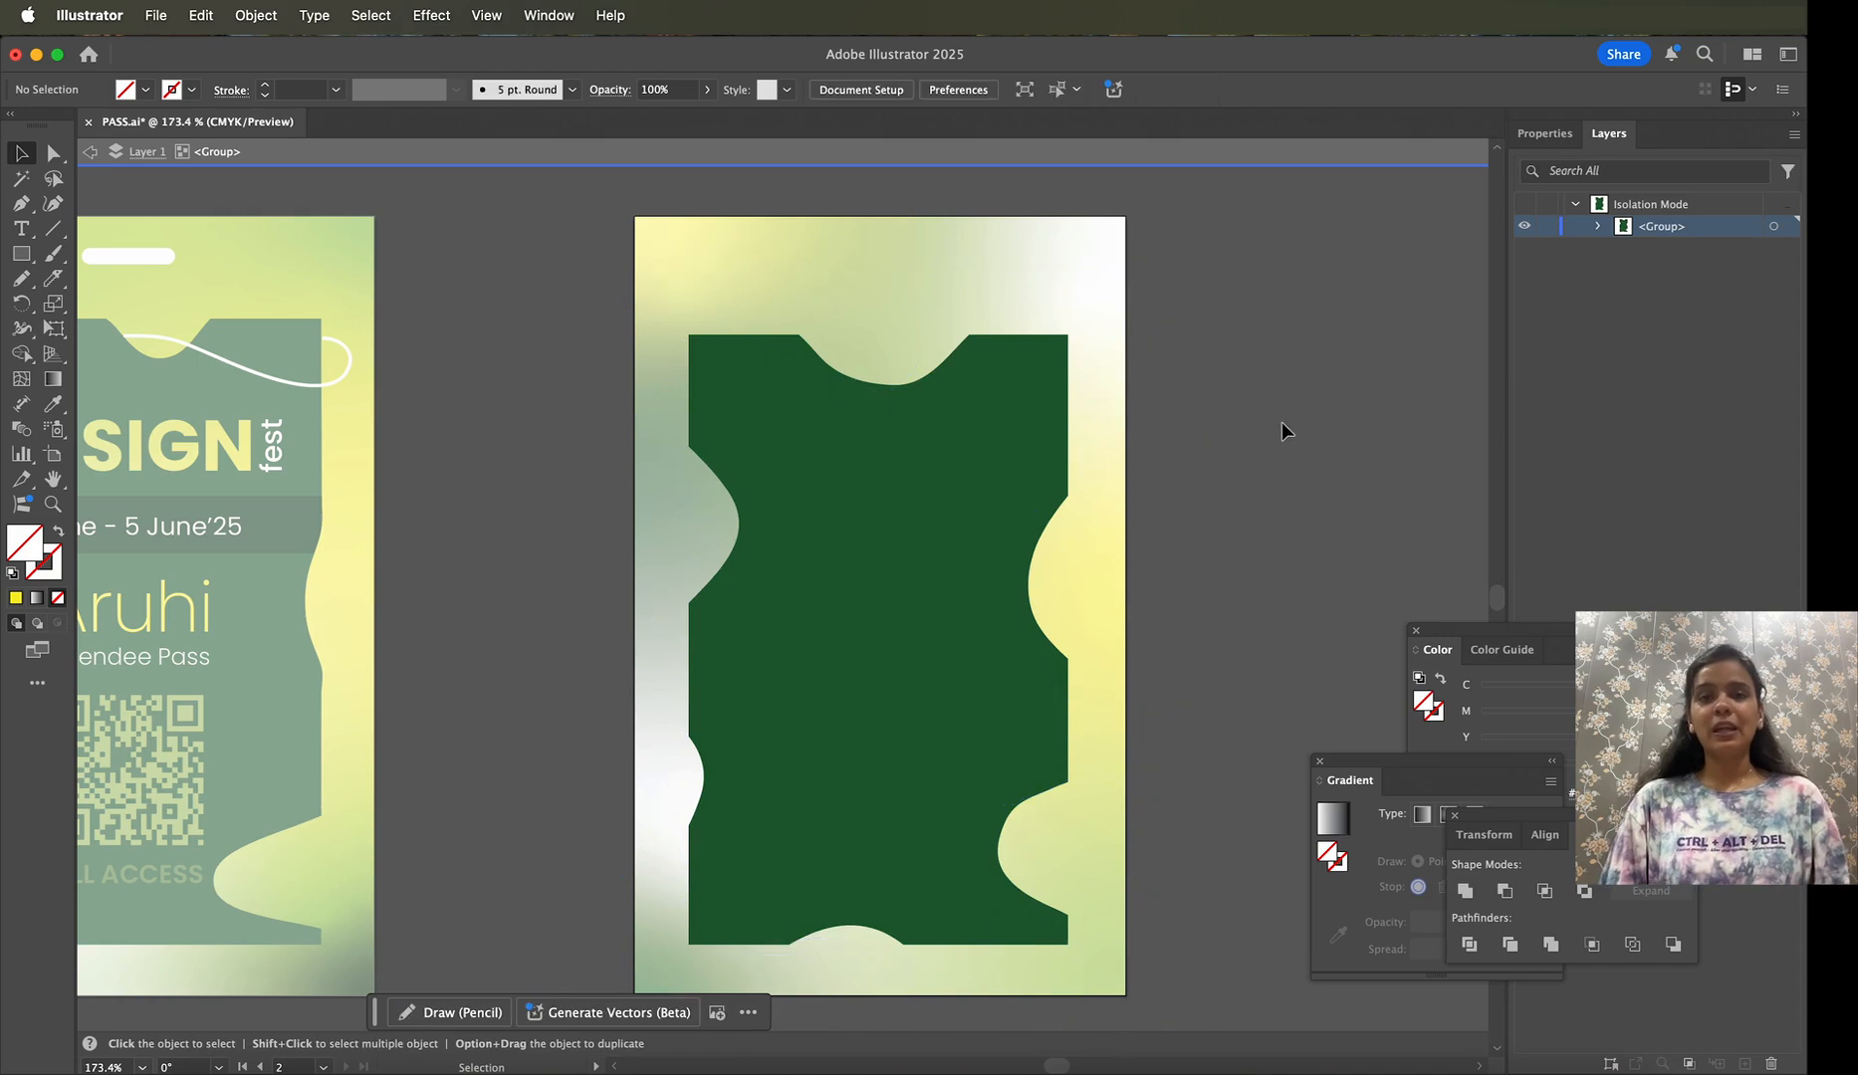
Step: Select the unfilled wavy band and give it the yellow-green gradient sampled from the reference pass background with the Eyedropper
{"action": "left_click", "coordinate": [933, 378]}
{"action": "left_click", "coordinate": [1214, 367]}
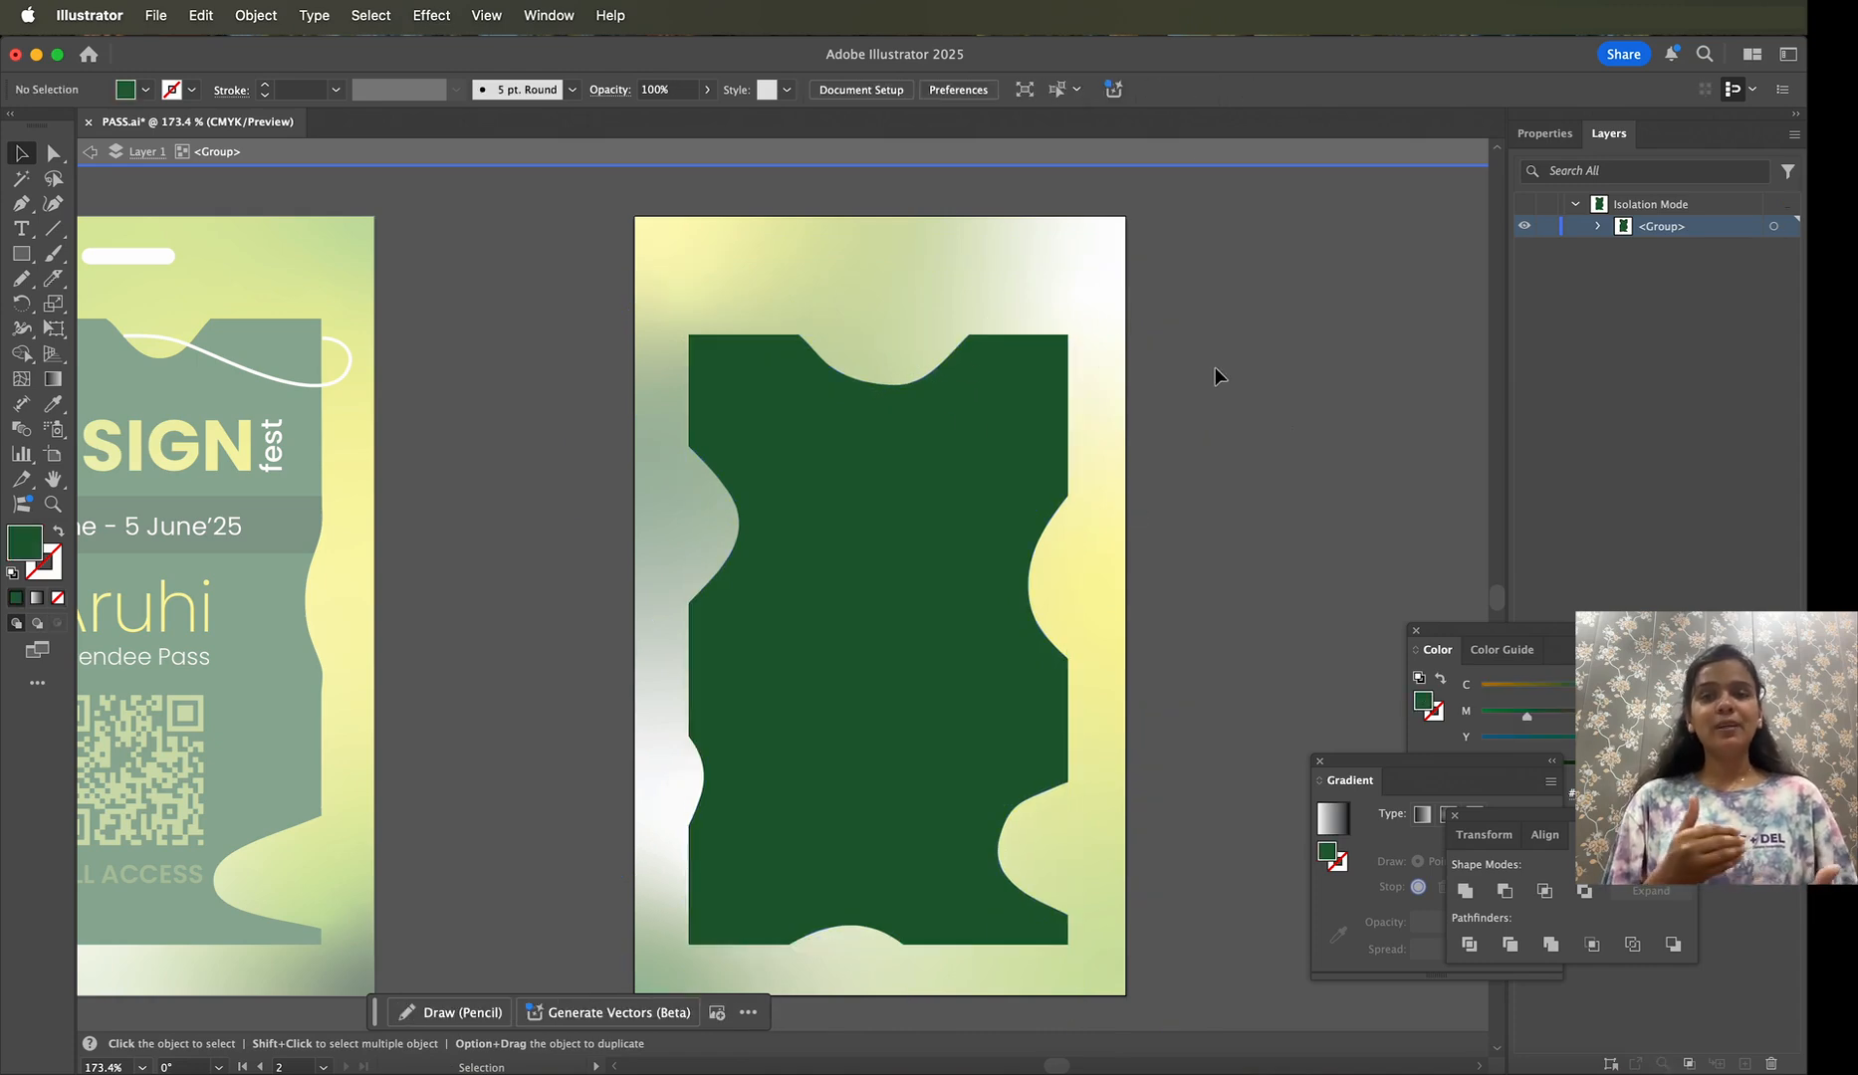
{"action": "left_click", "coordinate": [928, 377]}
{"action": "double_click", "coordinate": [970, 327]}
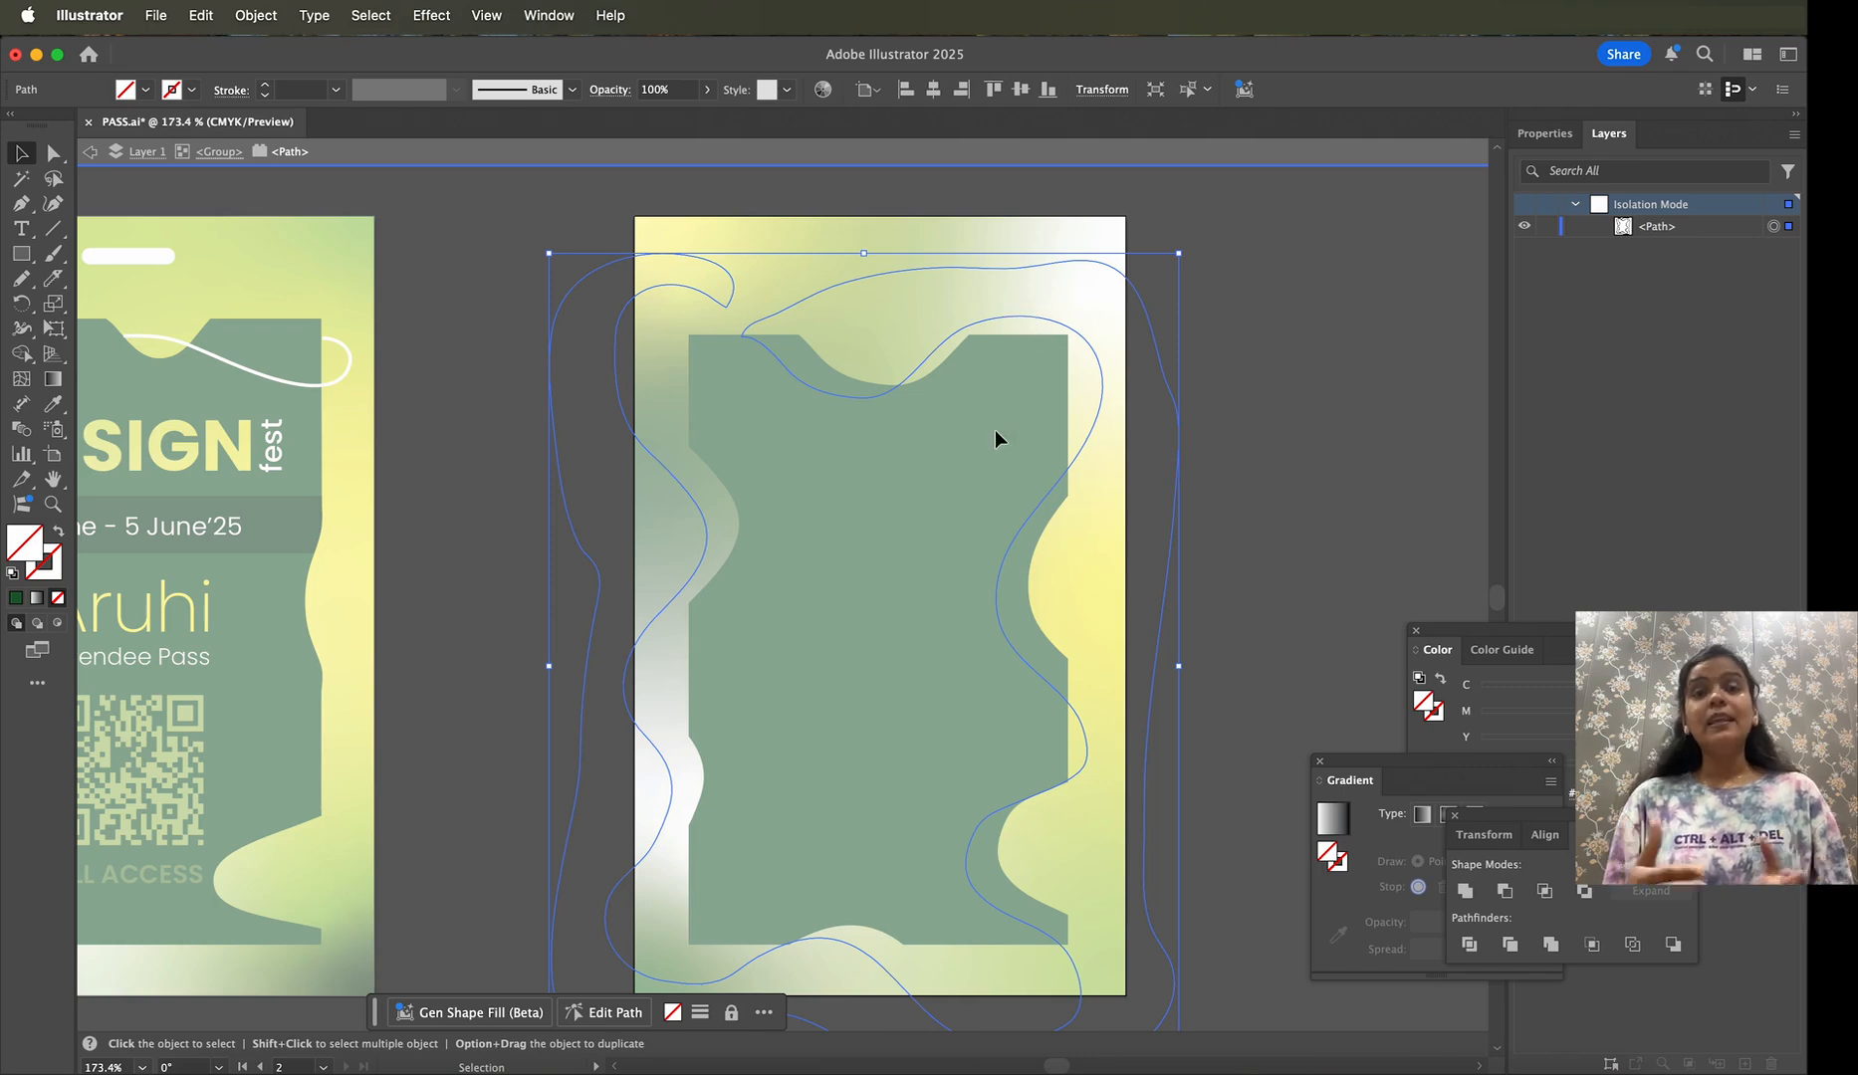
{"action": "key", "text": "Escape"}
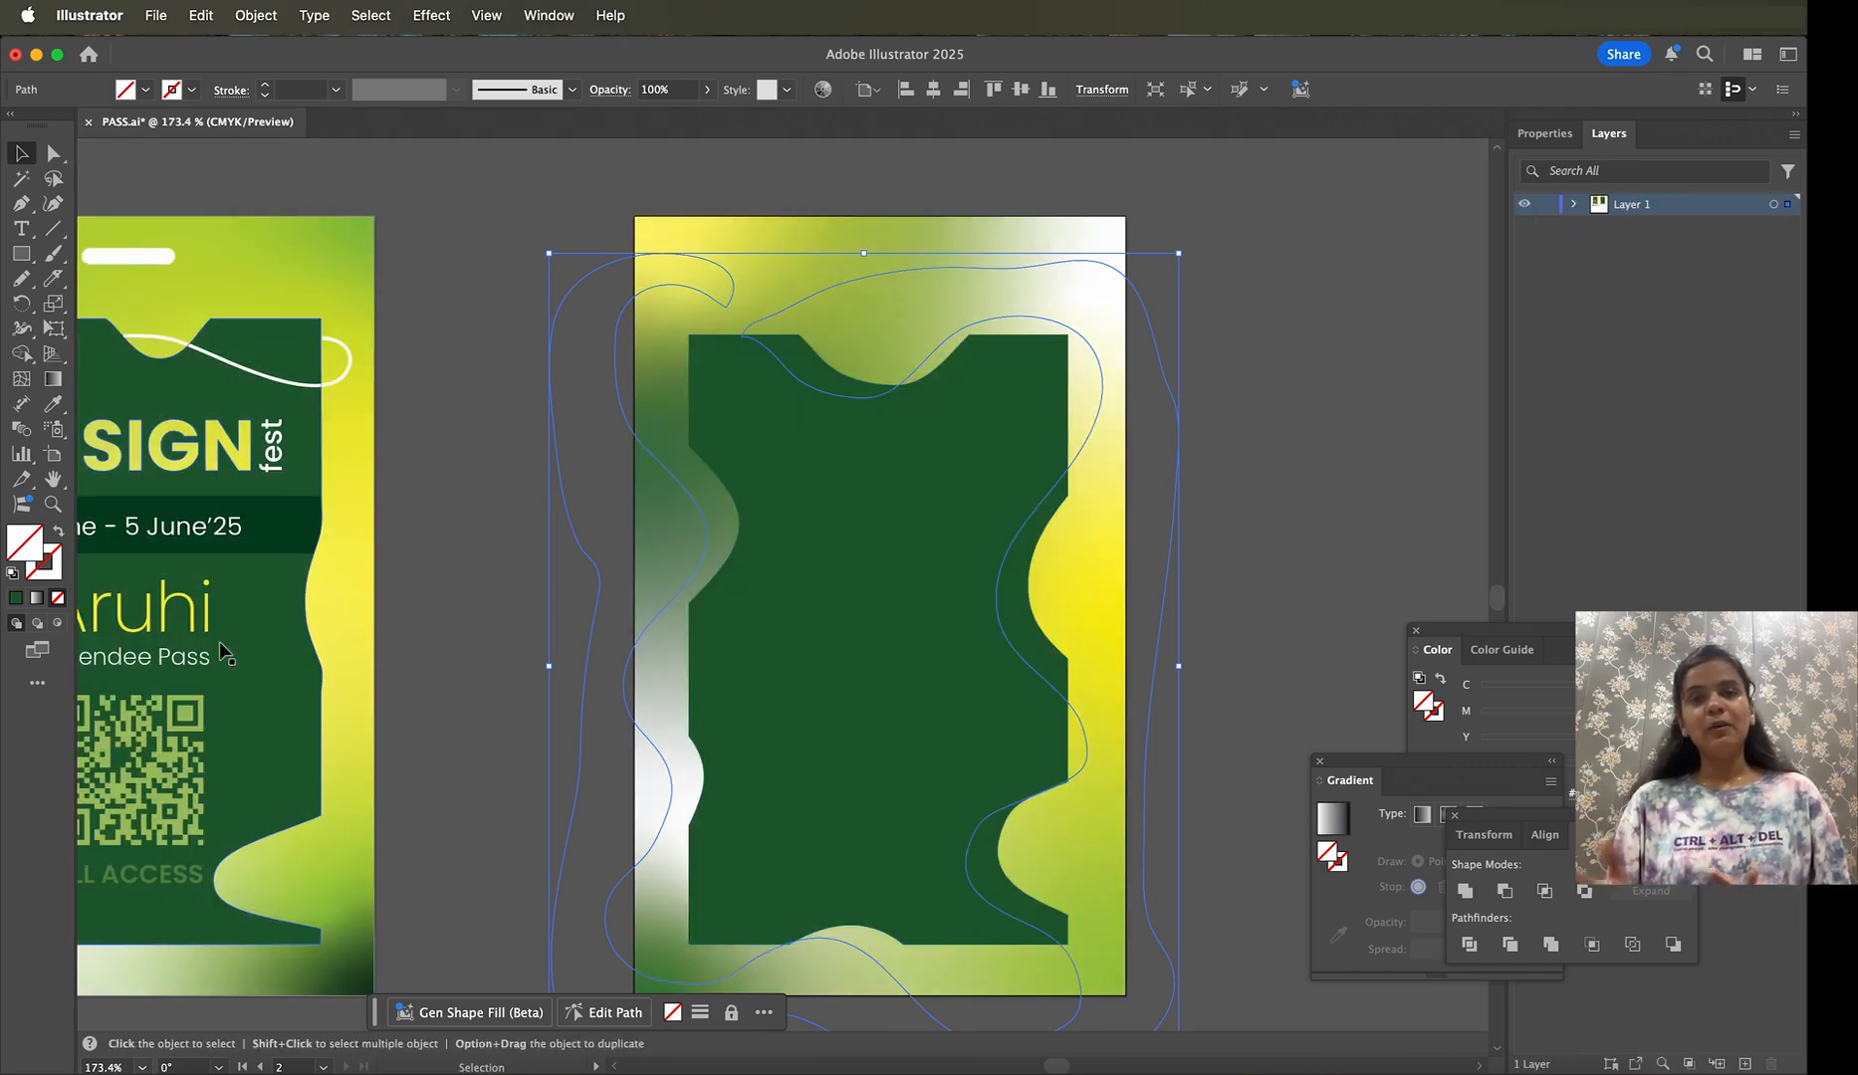
{"action": "key", "text": "i"}
{"action": "left_click", "coordinate": [358, 325]}
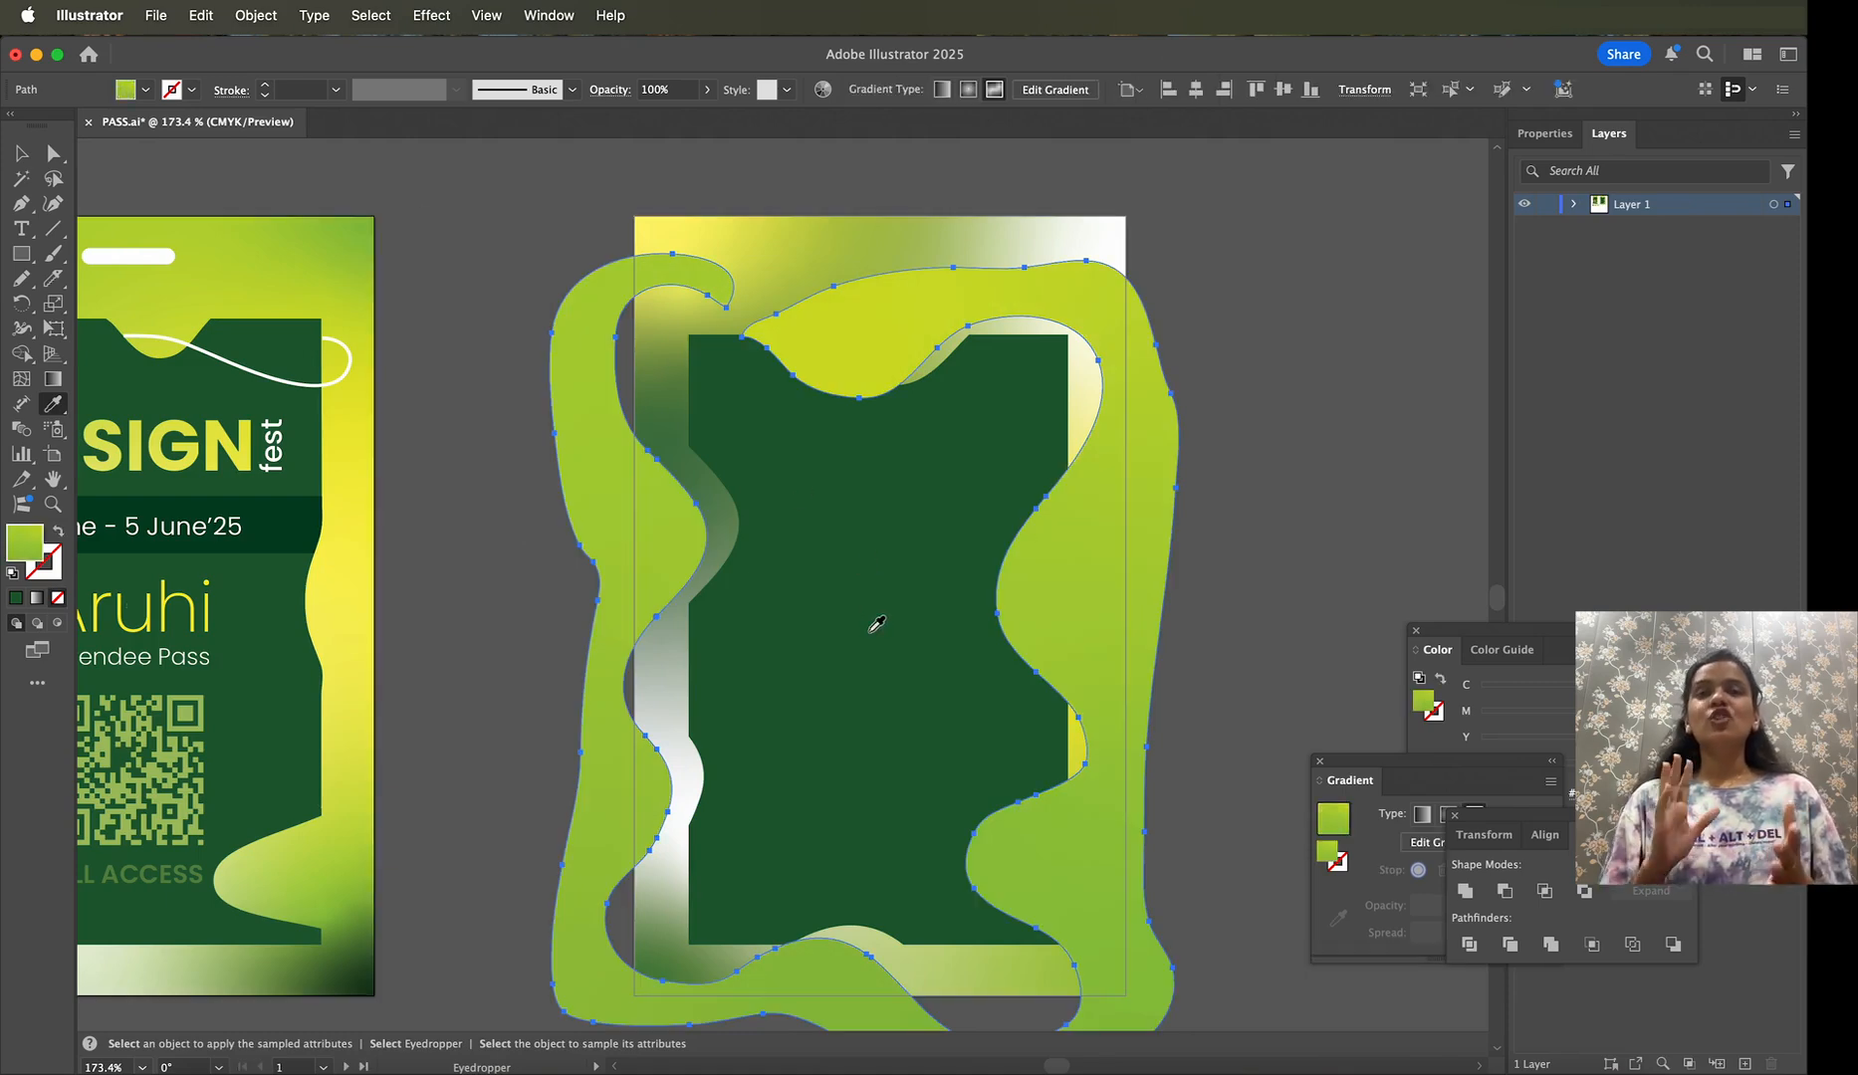
{"action": "key", "text": "v"}
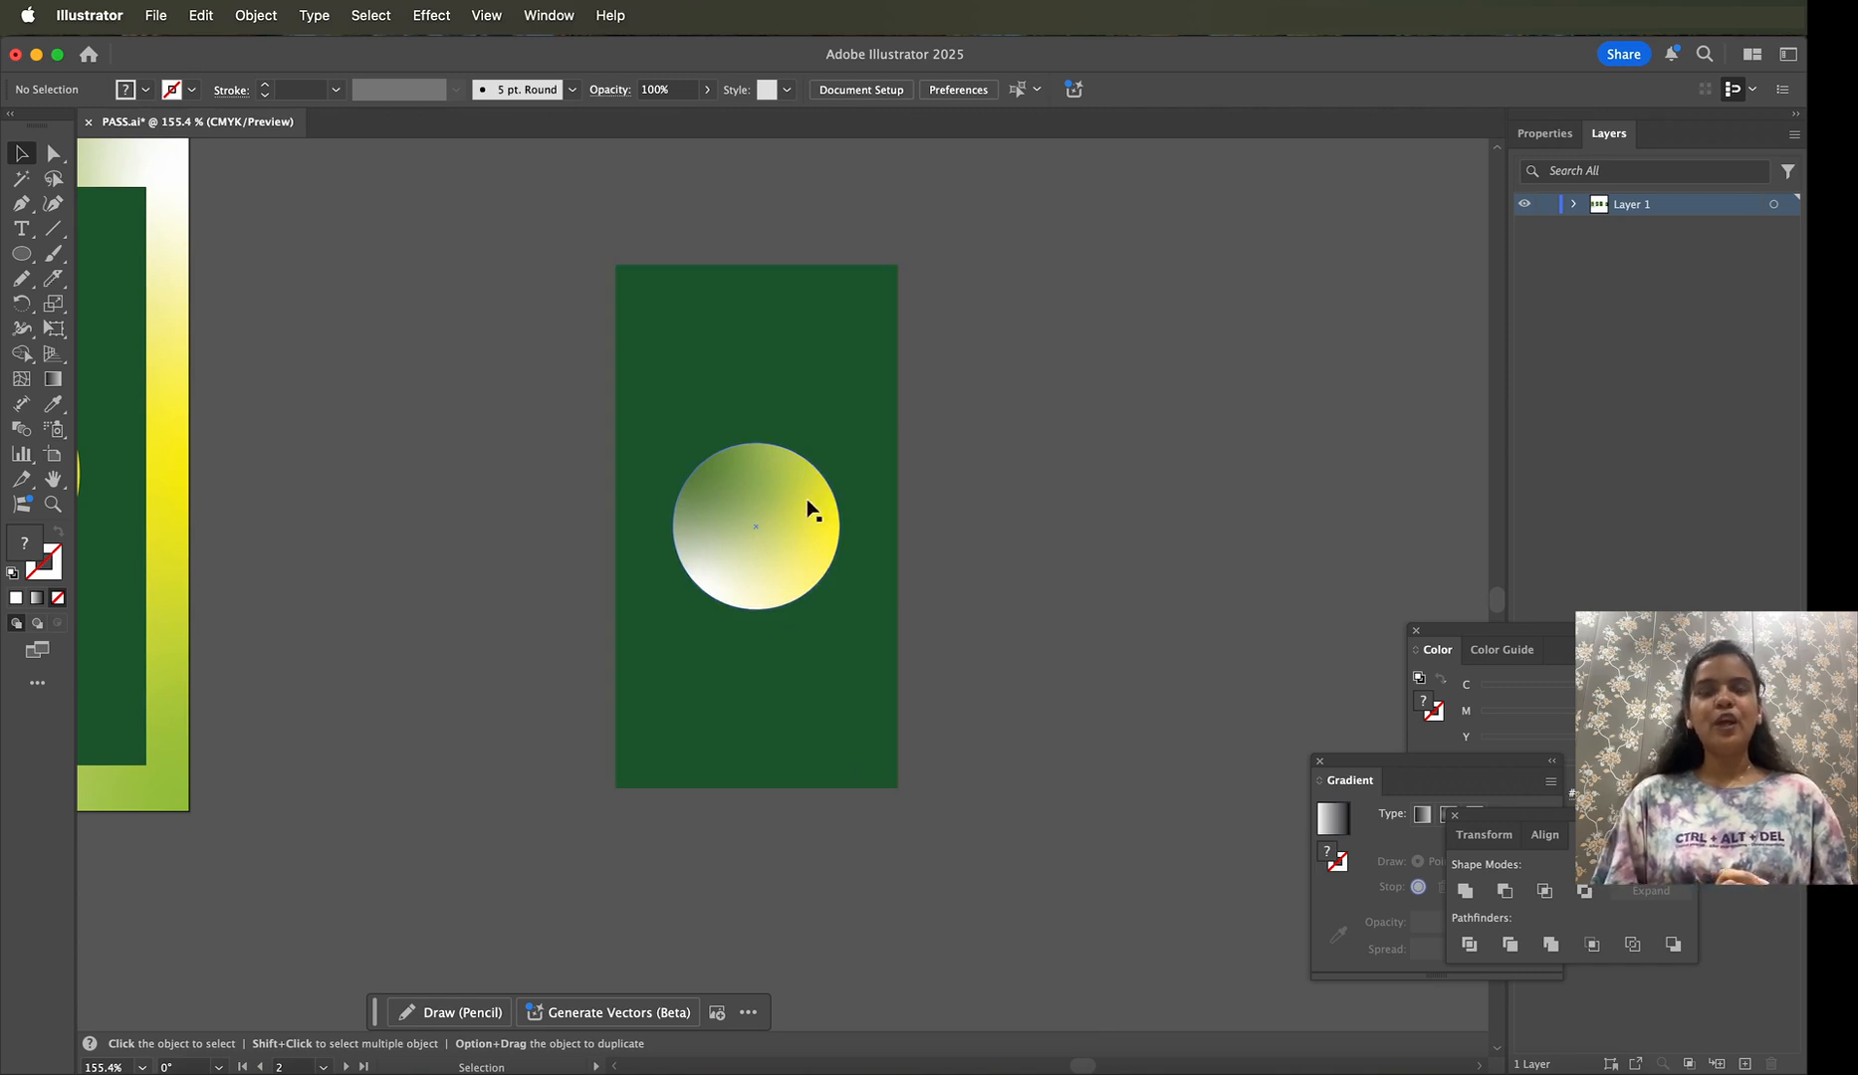
Step: Move the gradient circle off the dark green rectangle, and undo the move
{"action": "left_click", "coordinate": [772, 515]}
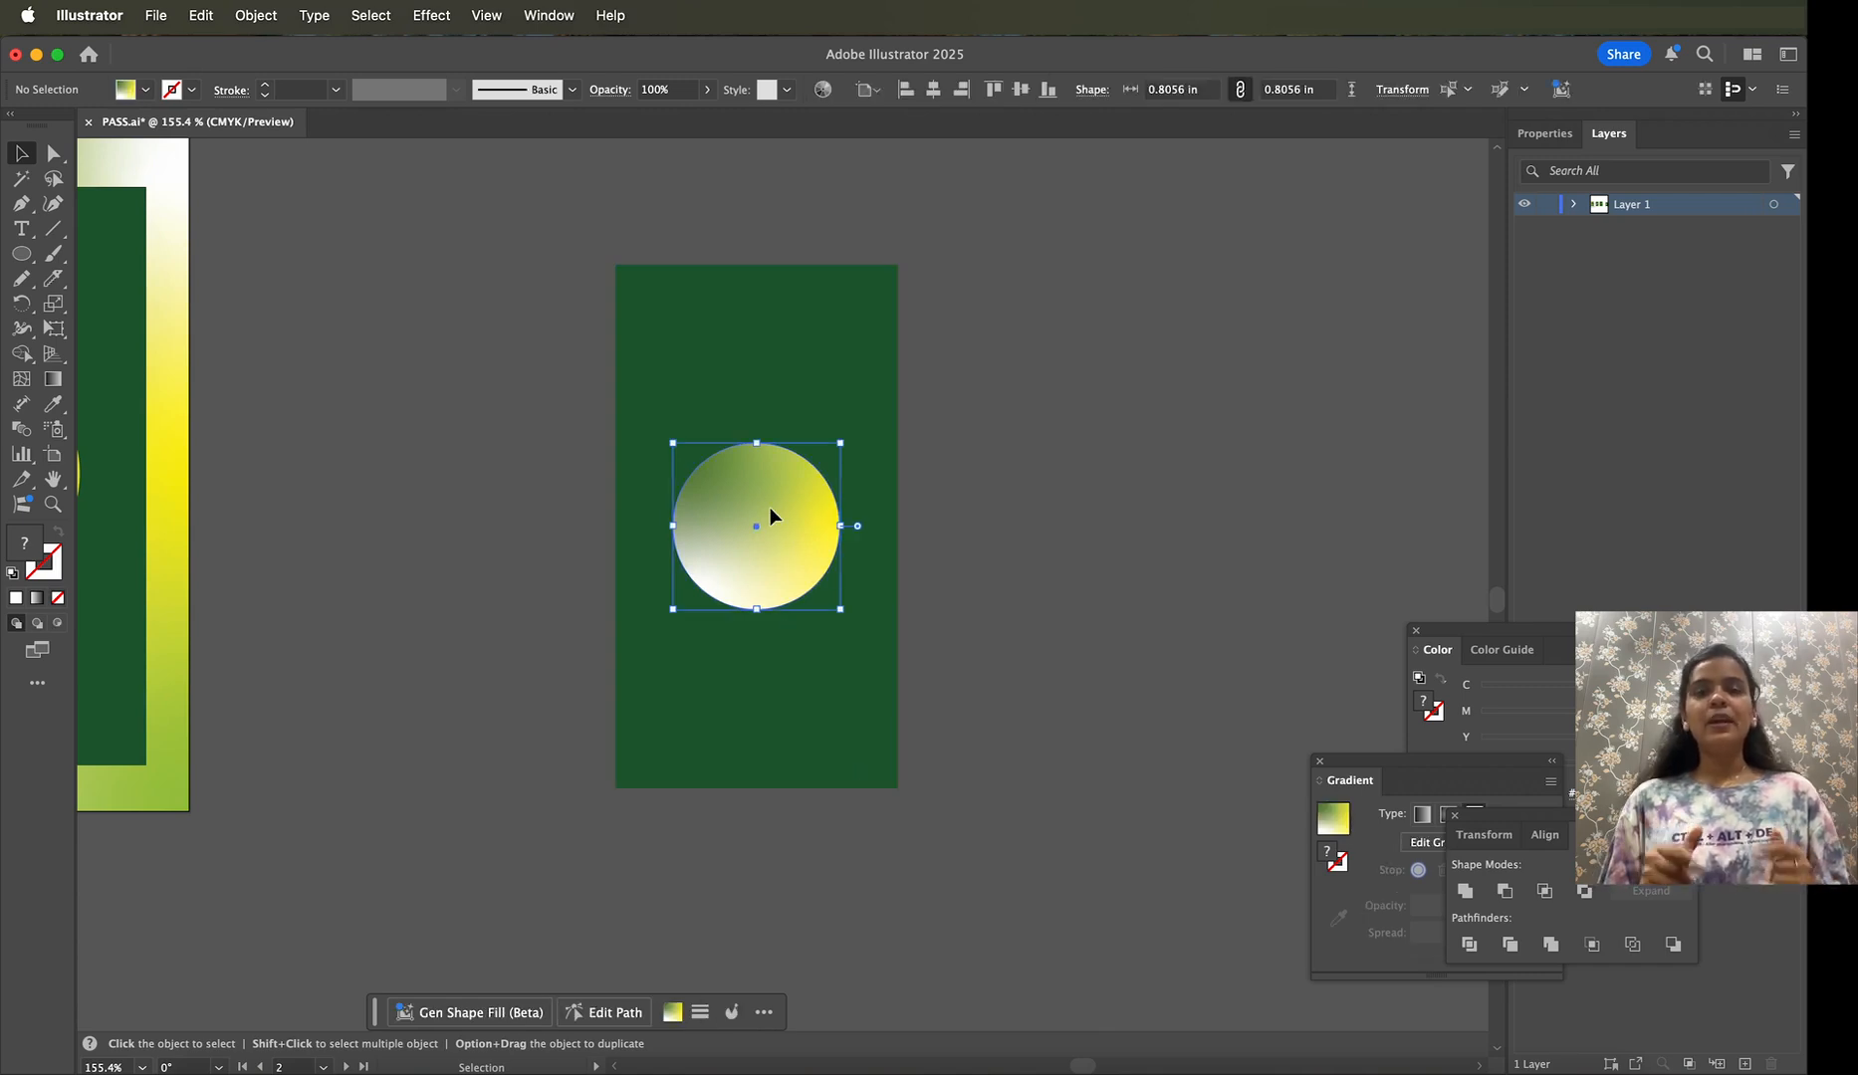
{"action": "left_click_drag", "start_coordinate": [770, 515], "coordinate": [1304, 420]}
{"action": "key", "text": "a"}
{"action": "left_click", "coordinate": [764, 503]}
{"action": "key", "text": "super+z"}
Step: Select the gradient circle and the dark green rectangle together, and apply Pathfinder Divide to them
{"action": "key", "text": "v"}
{"action": "left_click", "coordinate": [655, 689], "text": "shift"}
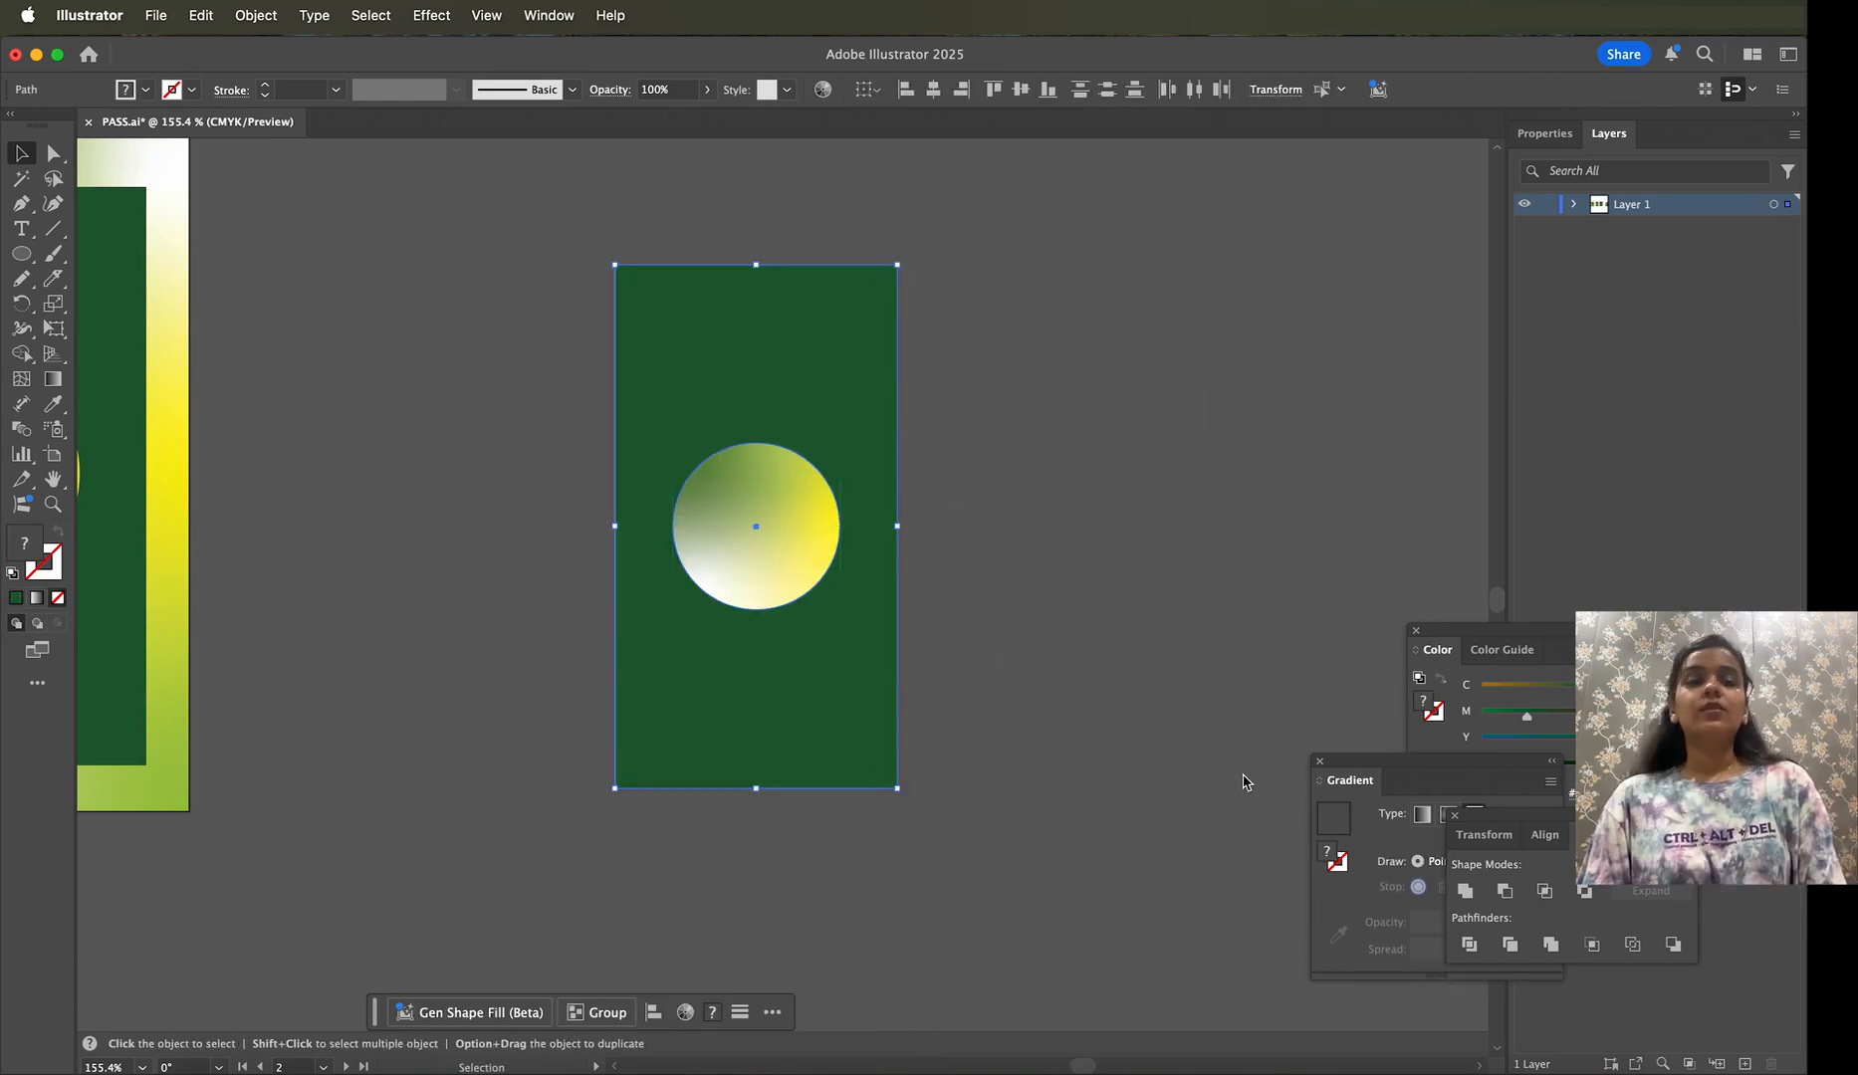
{"action": "left_click", "coordinate": [1469, 944]}
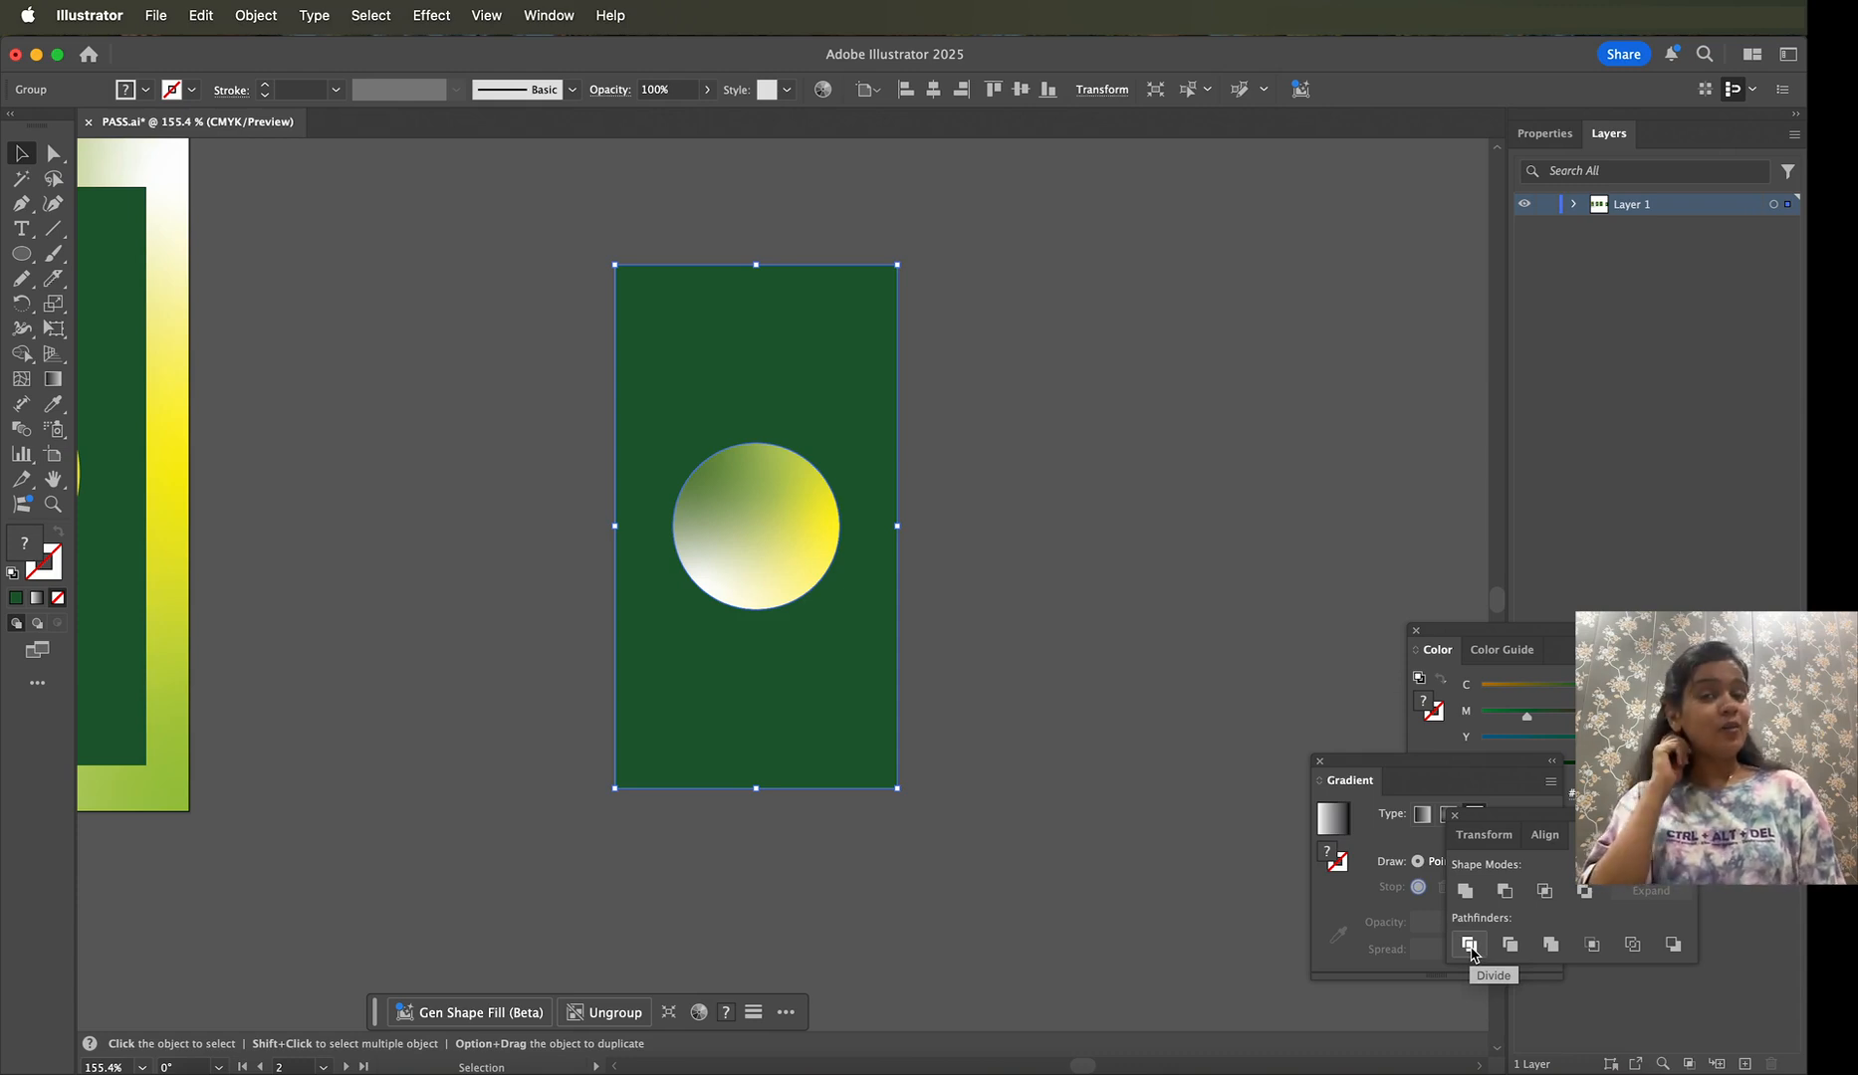
Step: Isolate the divided group and move its gradient circle out of the rectangle, beside the rectangle's upper right corner
{"action": "left_click", "coordinate": [994, 573]}
{"action": "left_click", "coordinate": [794, 534]}
{"action": "double_click", "coordinate": [741, 508]}
{"action": "left_click_drag", "start_coordinate": [740, 500], "coordinate": [1031, 344]}
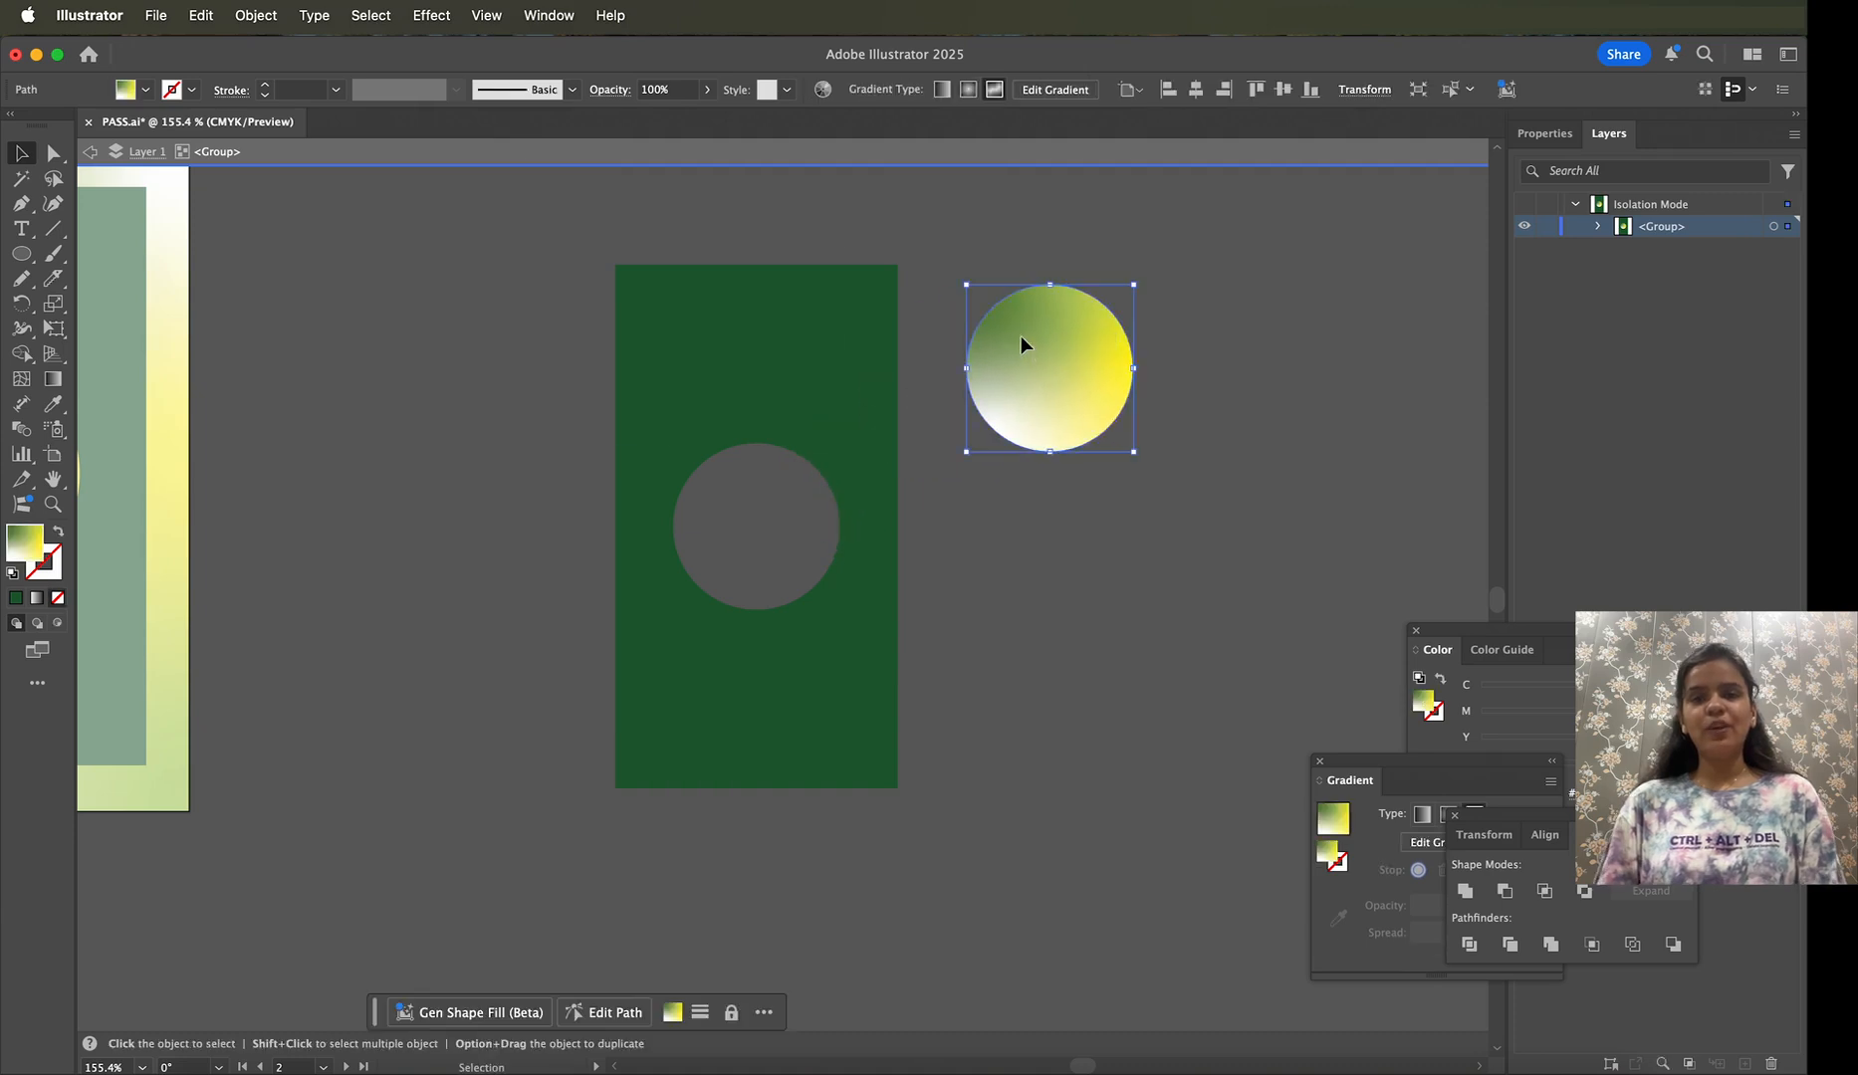
Step: Isolate the dark green compound path, move its circular hole to the rectangle's upper left, and exit isolation
{"action": "left_click", "coordinate": [796, 458]}
{"action": "double_click", "coordinate": [817, 464]}
{"action": "left_click_drag", "start_coordinate": [833, 468], "coordinate": [790, 313]}
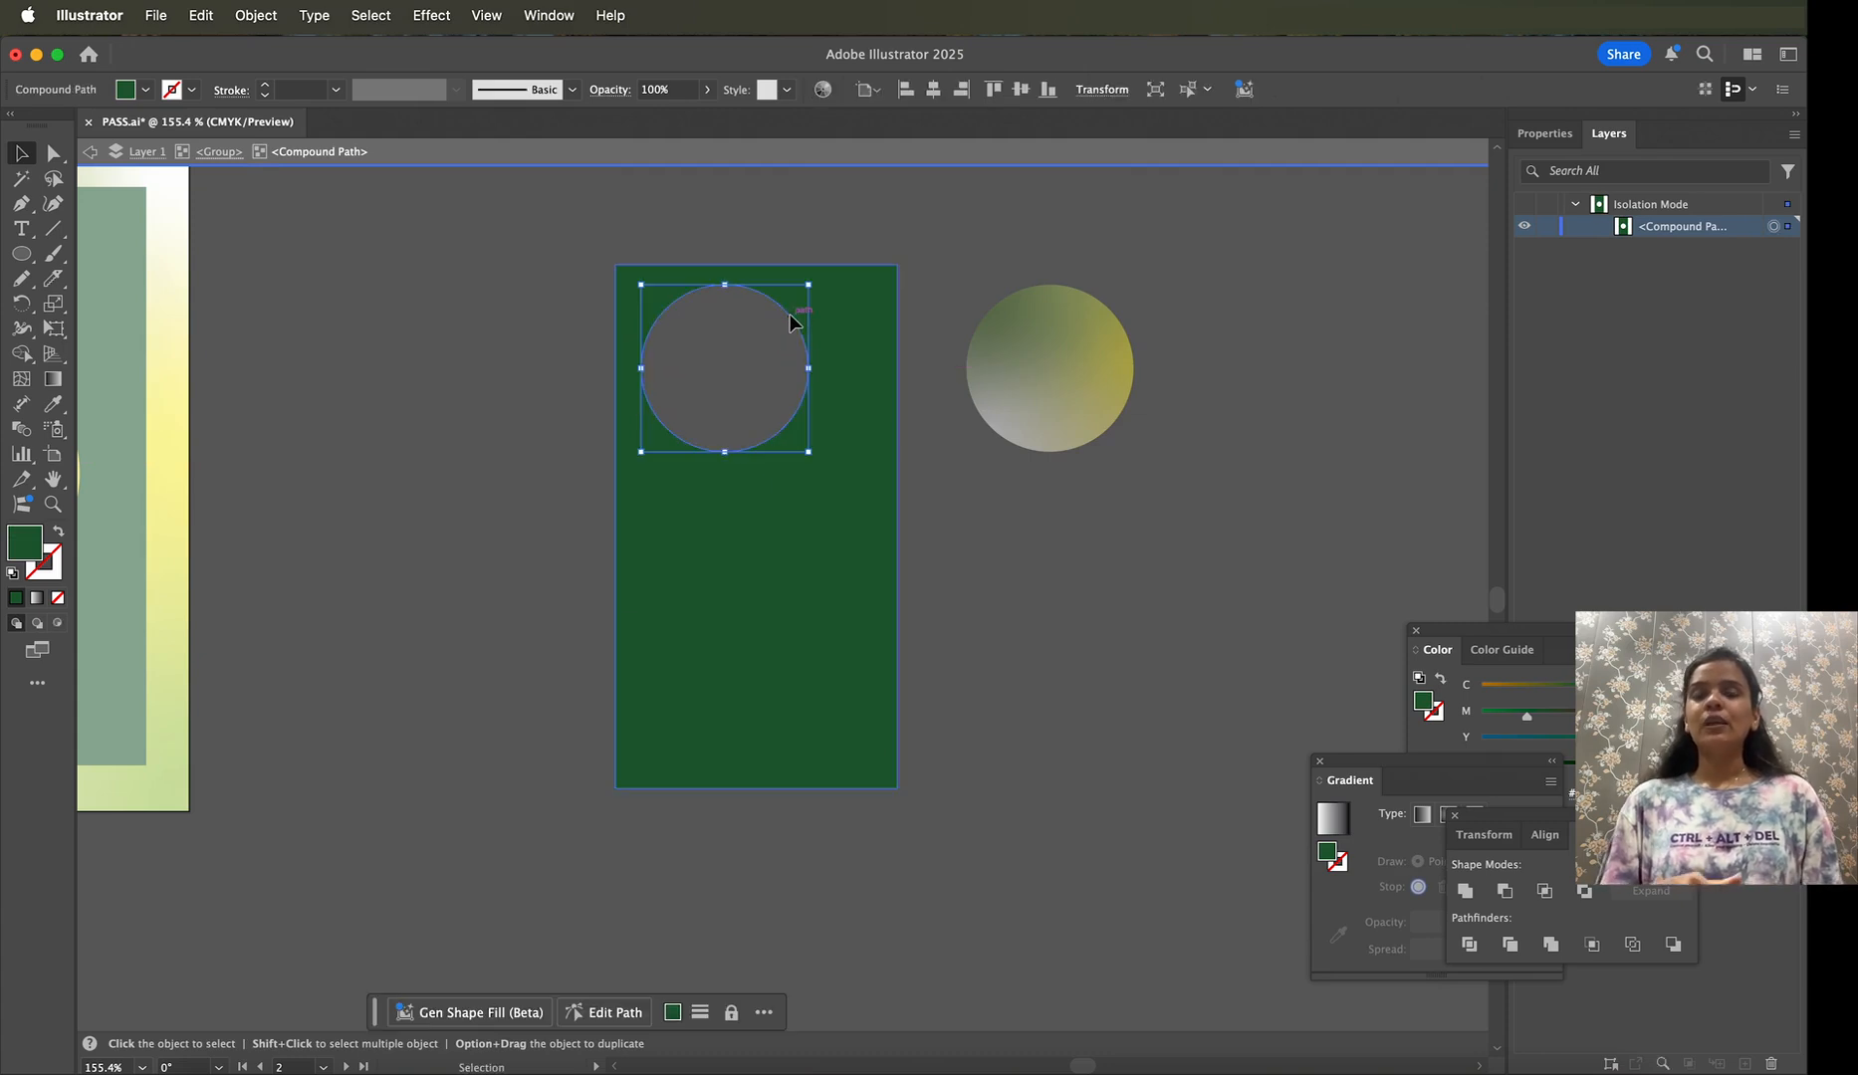
{"action": "left_click", "coordinate": [1071, 345]}
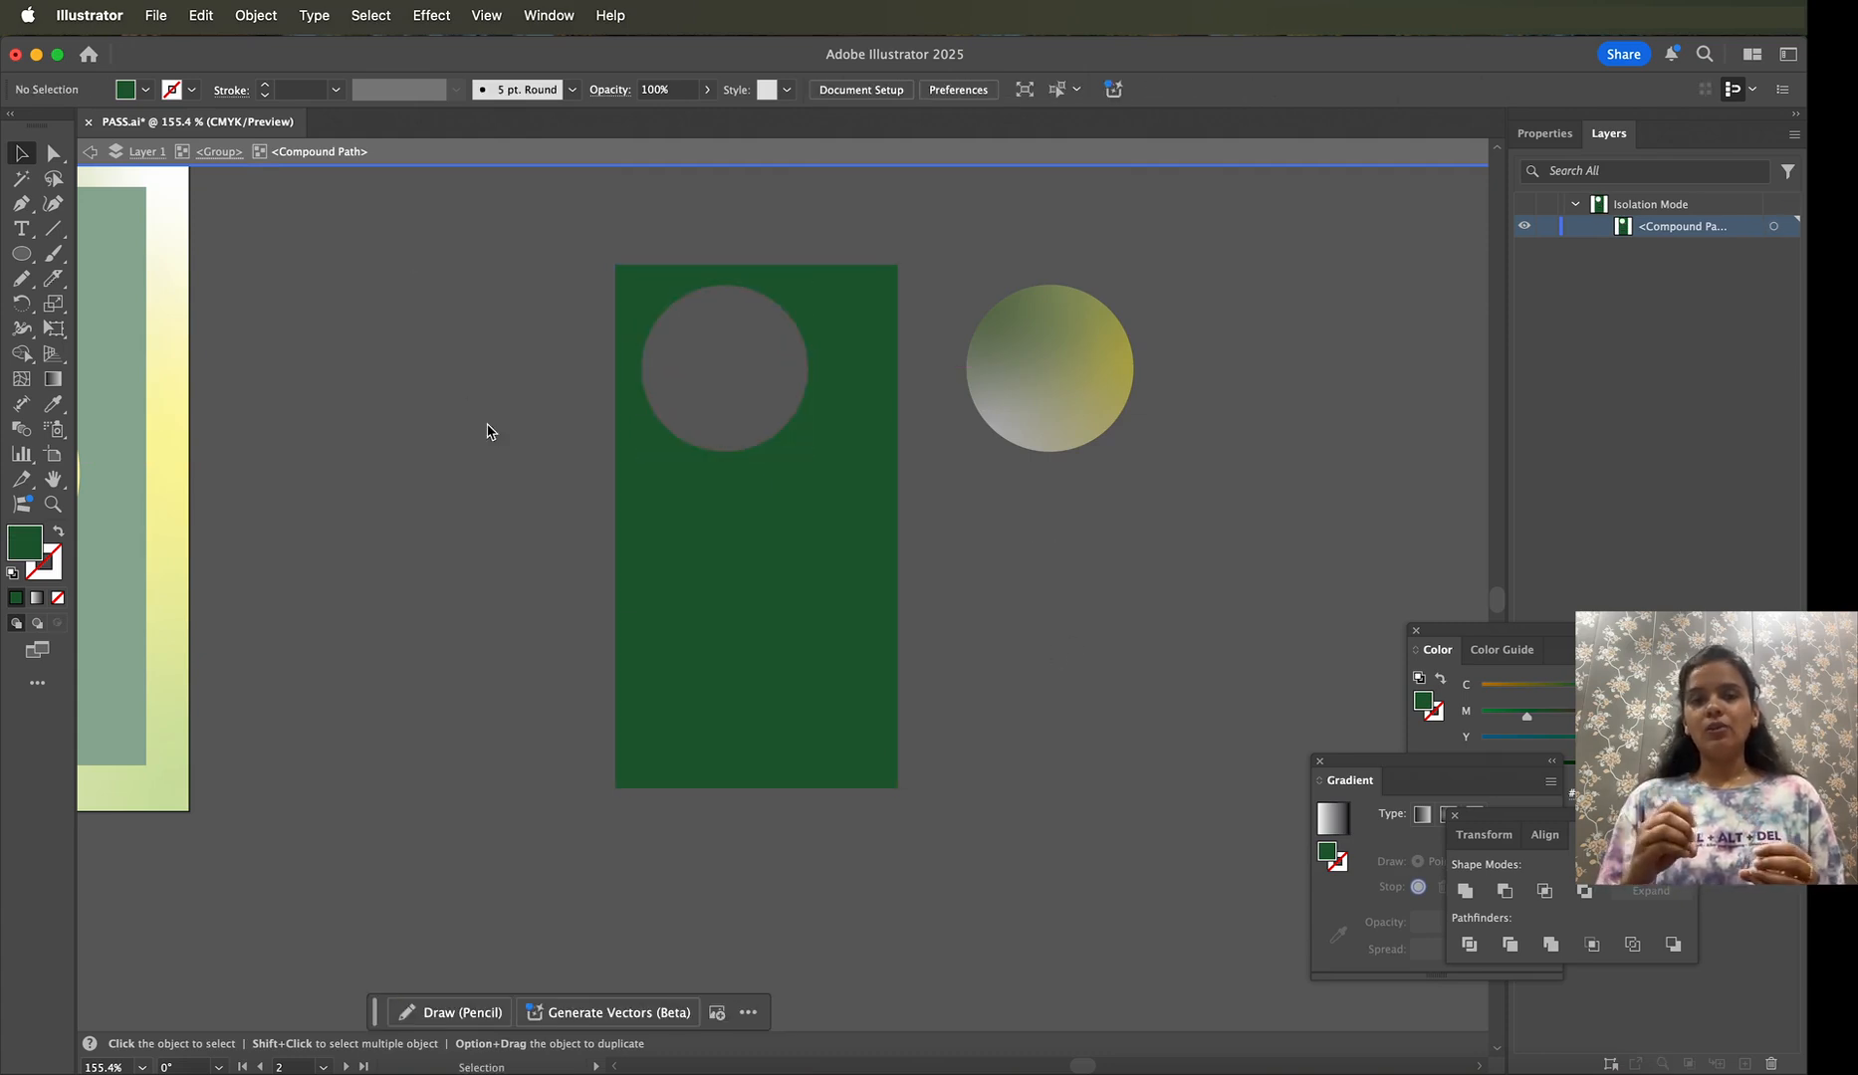
{"action": "double_click", "coordinate": [488, 428]}
Step: Move the gradient circle within the group back over the rectangle so it partly overlaps the circular hole, and exit isolation
{"action": "left_click", "coordinate": [1071, 438]}
{"action": "double_click", "coordinate": [1056, 356]}
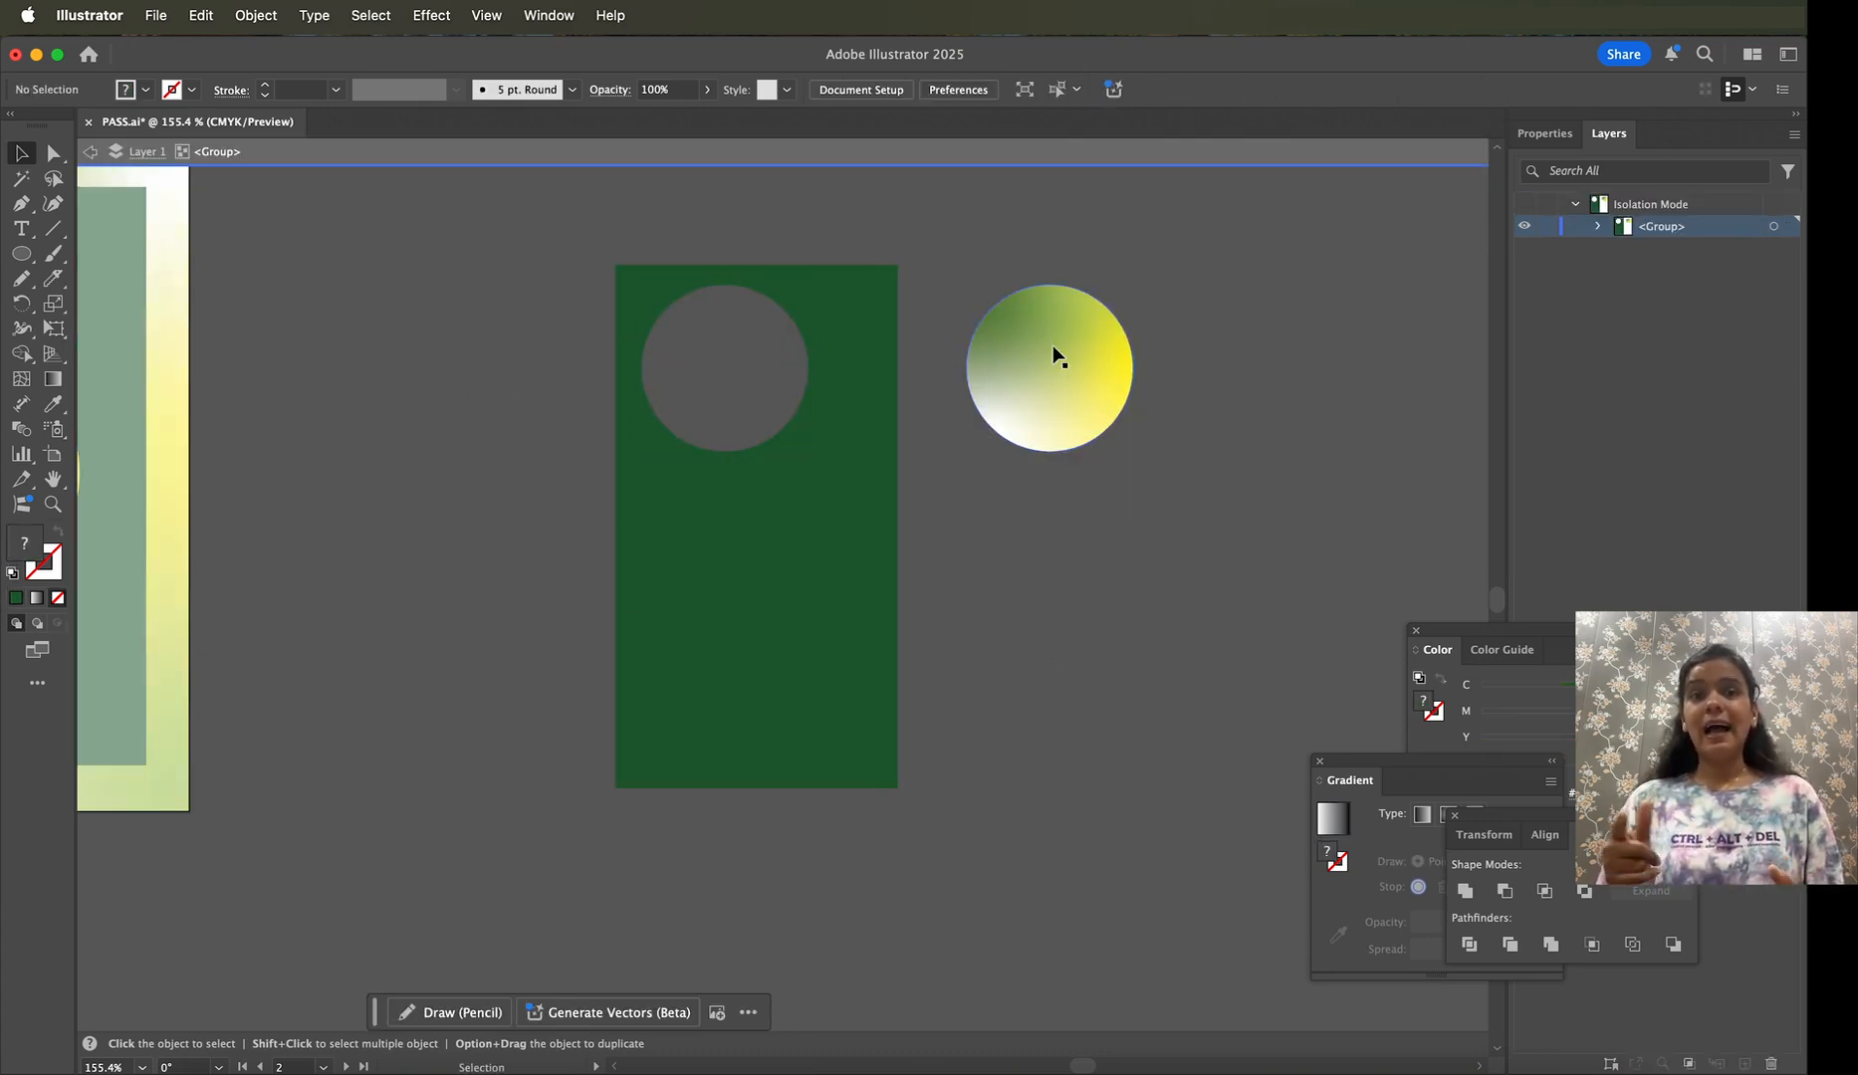
{"action": "left_click", "coordinate": [1077, 366]}
{"action": "left_click_drag", "start_coordinate": [1081, 368], "coordinate": [814, 422]}
{"action": "double_click", "coordinate": [1255, 430]}
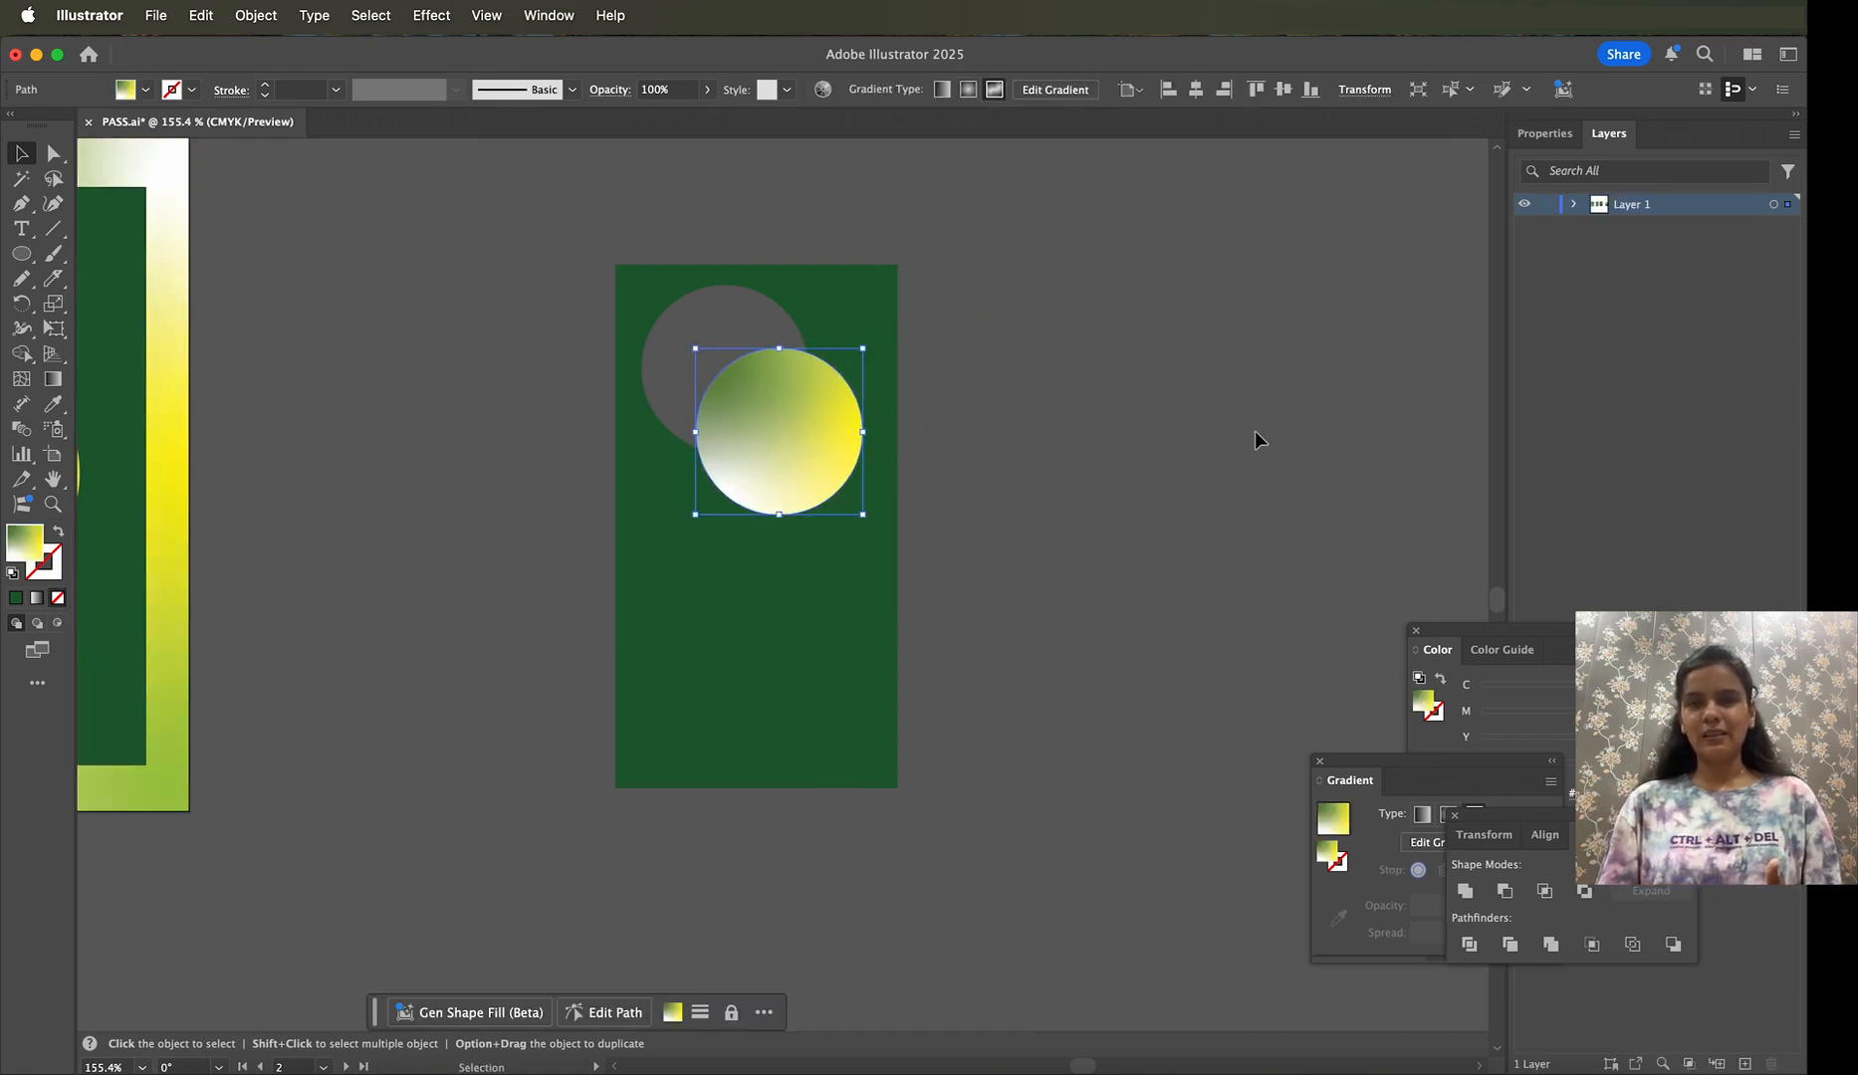
{"action": "left_click", "coordinate": [1254, 431]}
Step: Isolate the divided group, send its gradient circle backward behind the dark green rectangle, and exit isolation
{"action": "double_click", "coordinate": [745, 448]}
{"action": "left_click", "coordinate": [815, 472]}
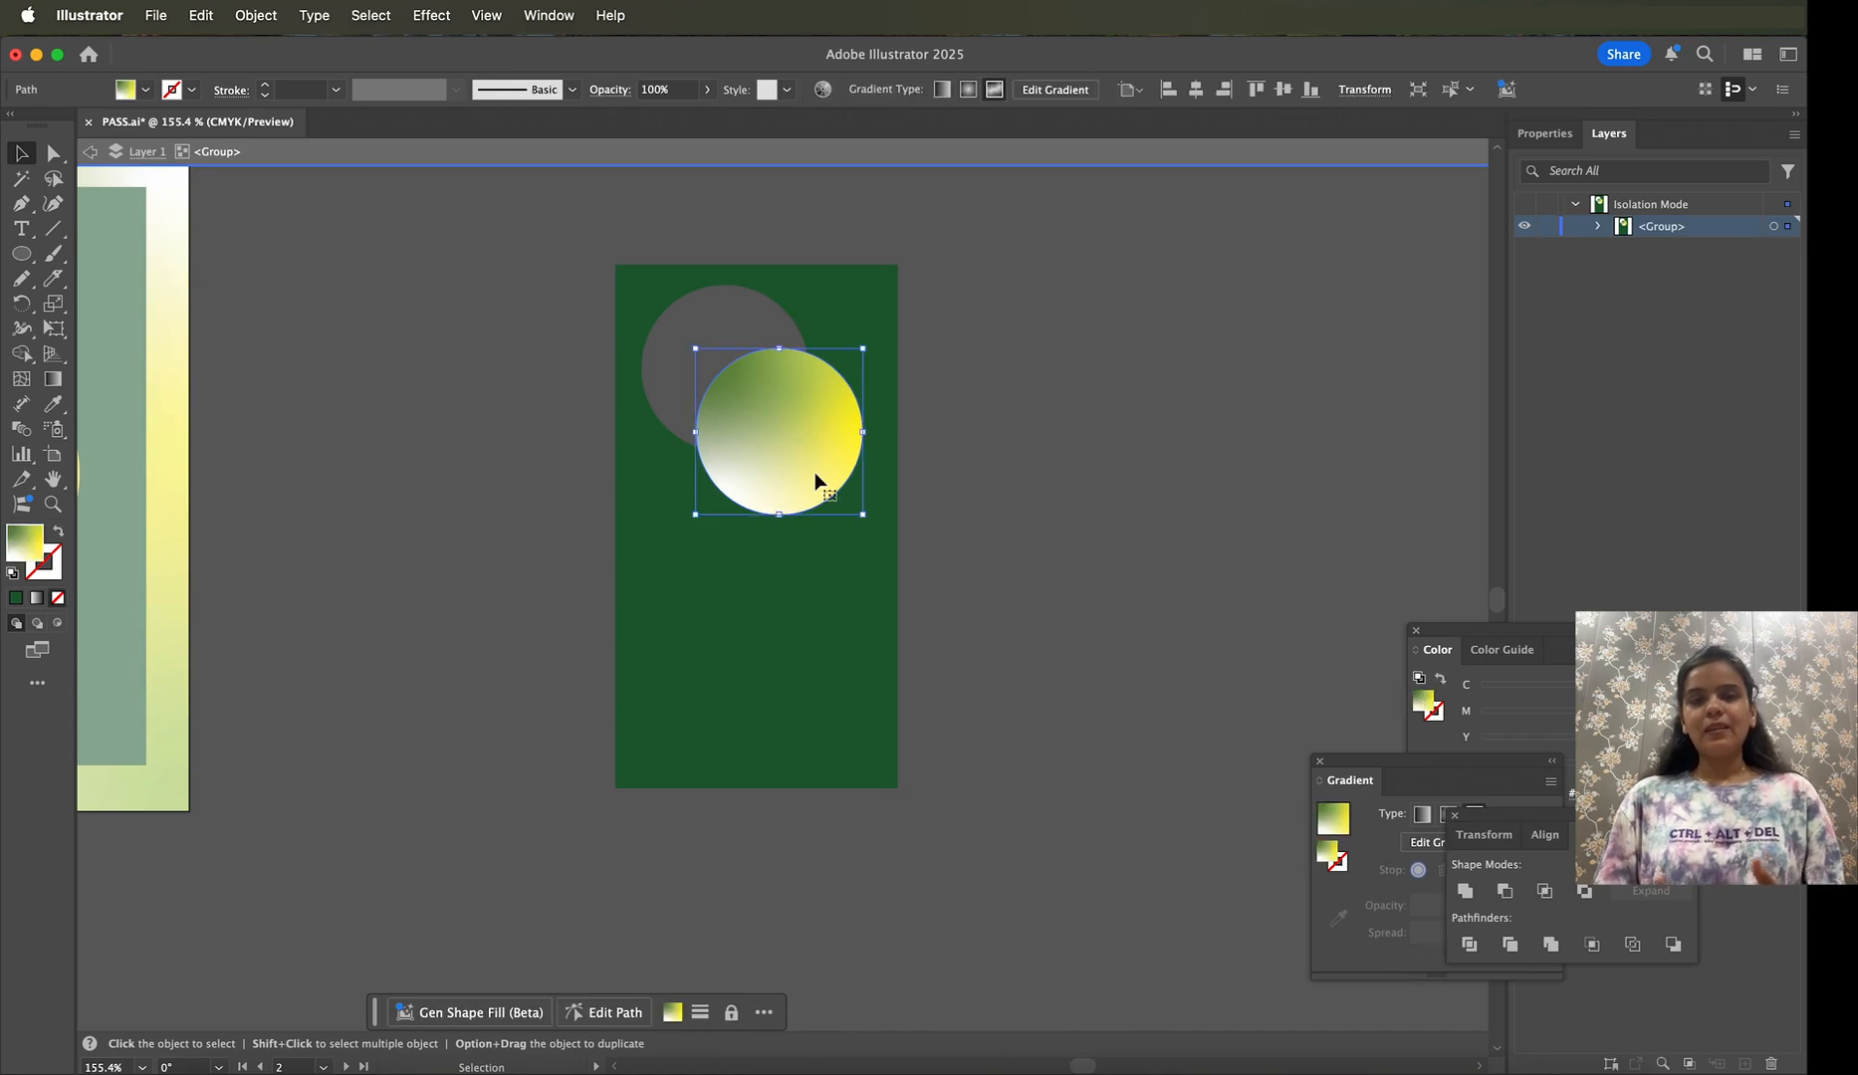
{"action": "key", "text": "super"}
{"action": "key", "text": "super+["}
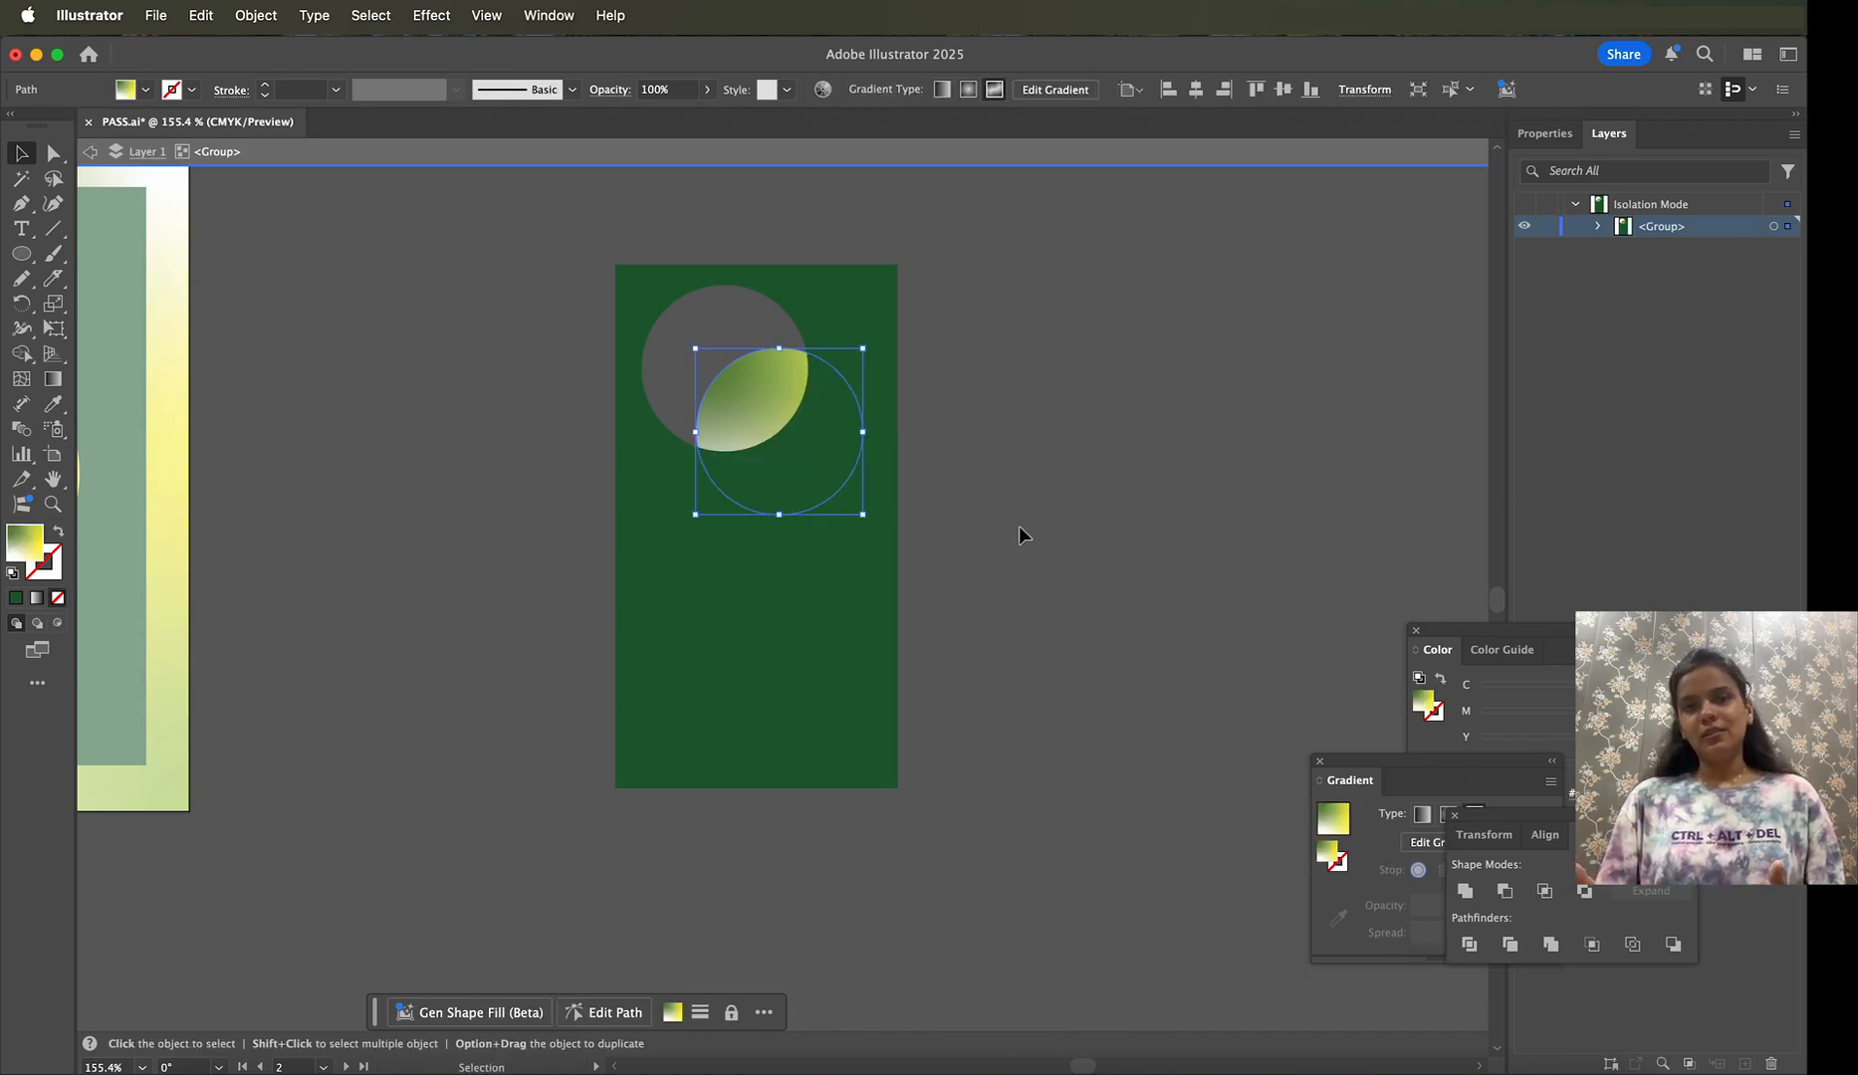
{"action": "double_click", "coordinate": [1012, 523]}
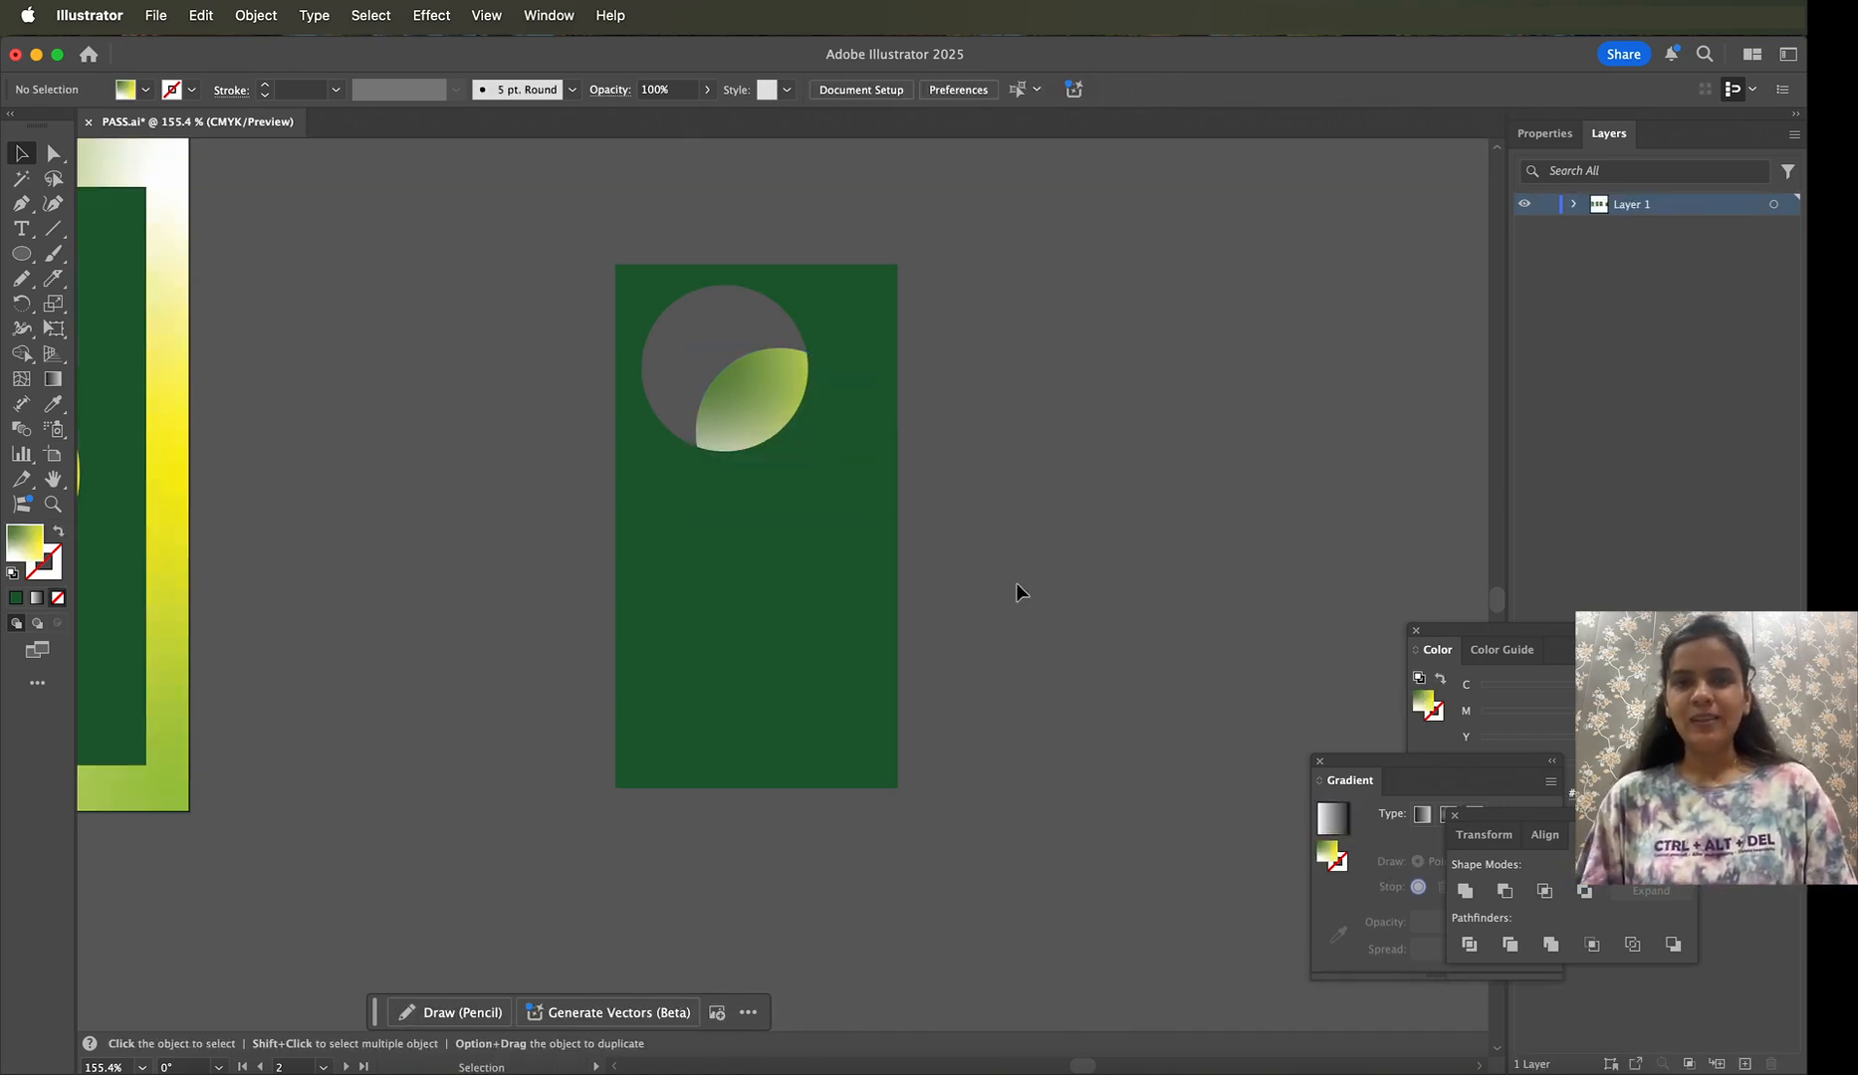
Step: Isolate the dark green compound path and move its circular hole about 0.15 in right and 0.5 in down over the gradient circle
{"action": "scroll", "coordinate": [1015, 583], "scroll_direction": "down", "scroll_amount": 2}
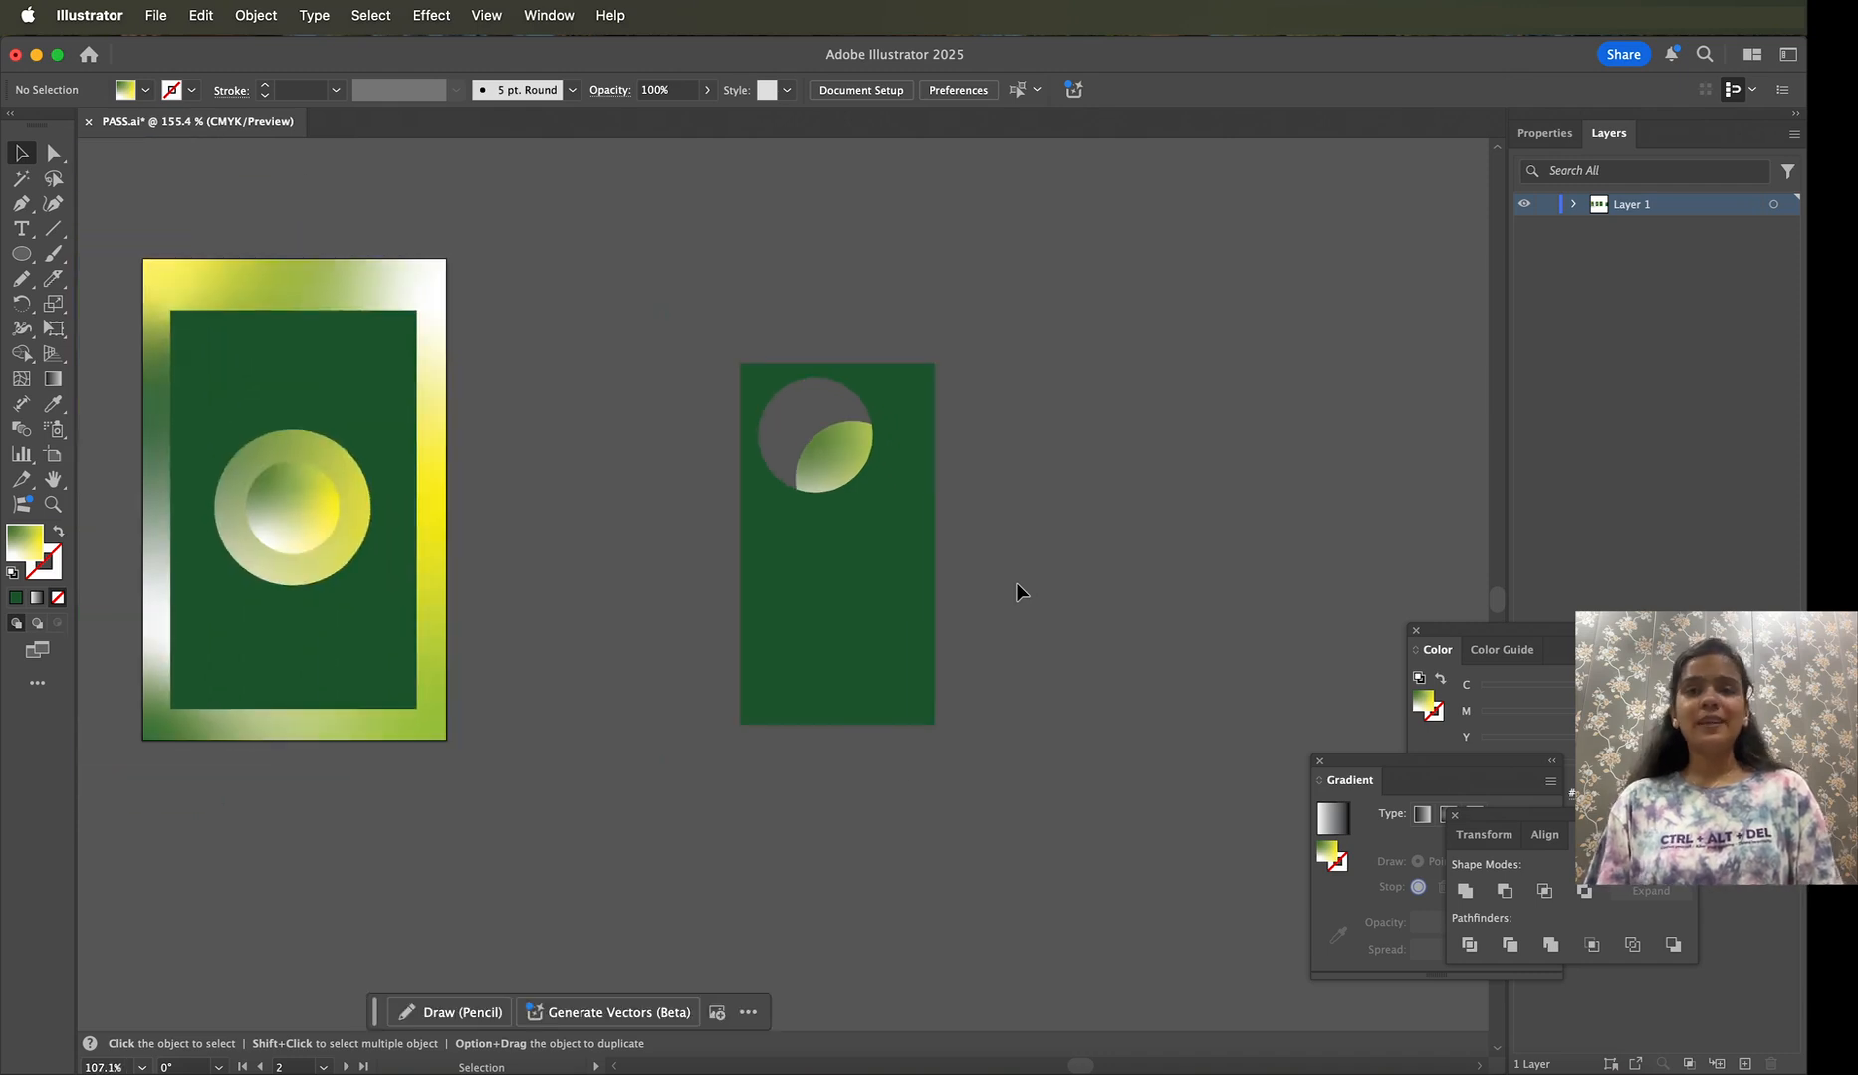
{"action": "double_click", "coordinate": [862, 401]}
{"action": "scroll", "coordinate": [862, 400], "scroll_direction": "up", "scroll_amount": 2}
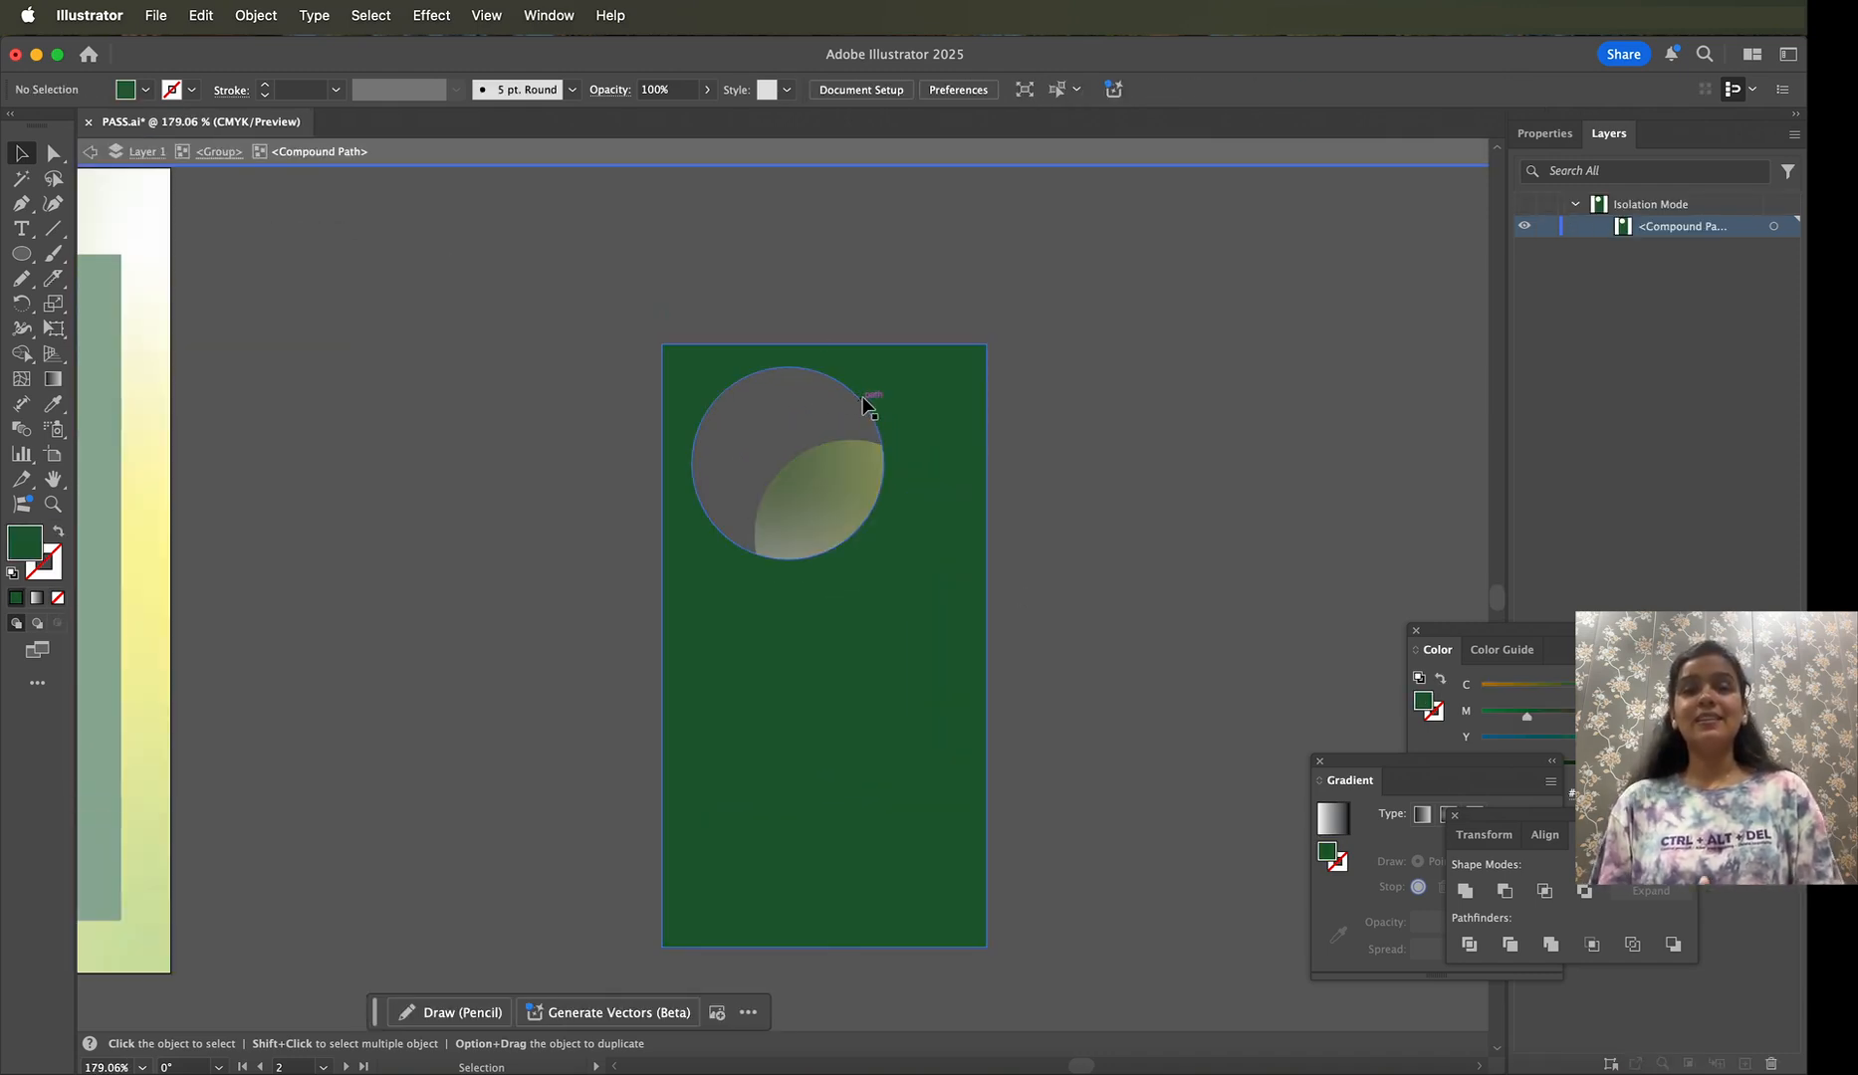
{"action": "left_click_drag", "start_coordinate": [862, 400], "coordinate": [899, 529]}
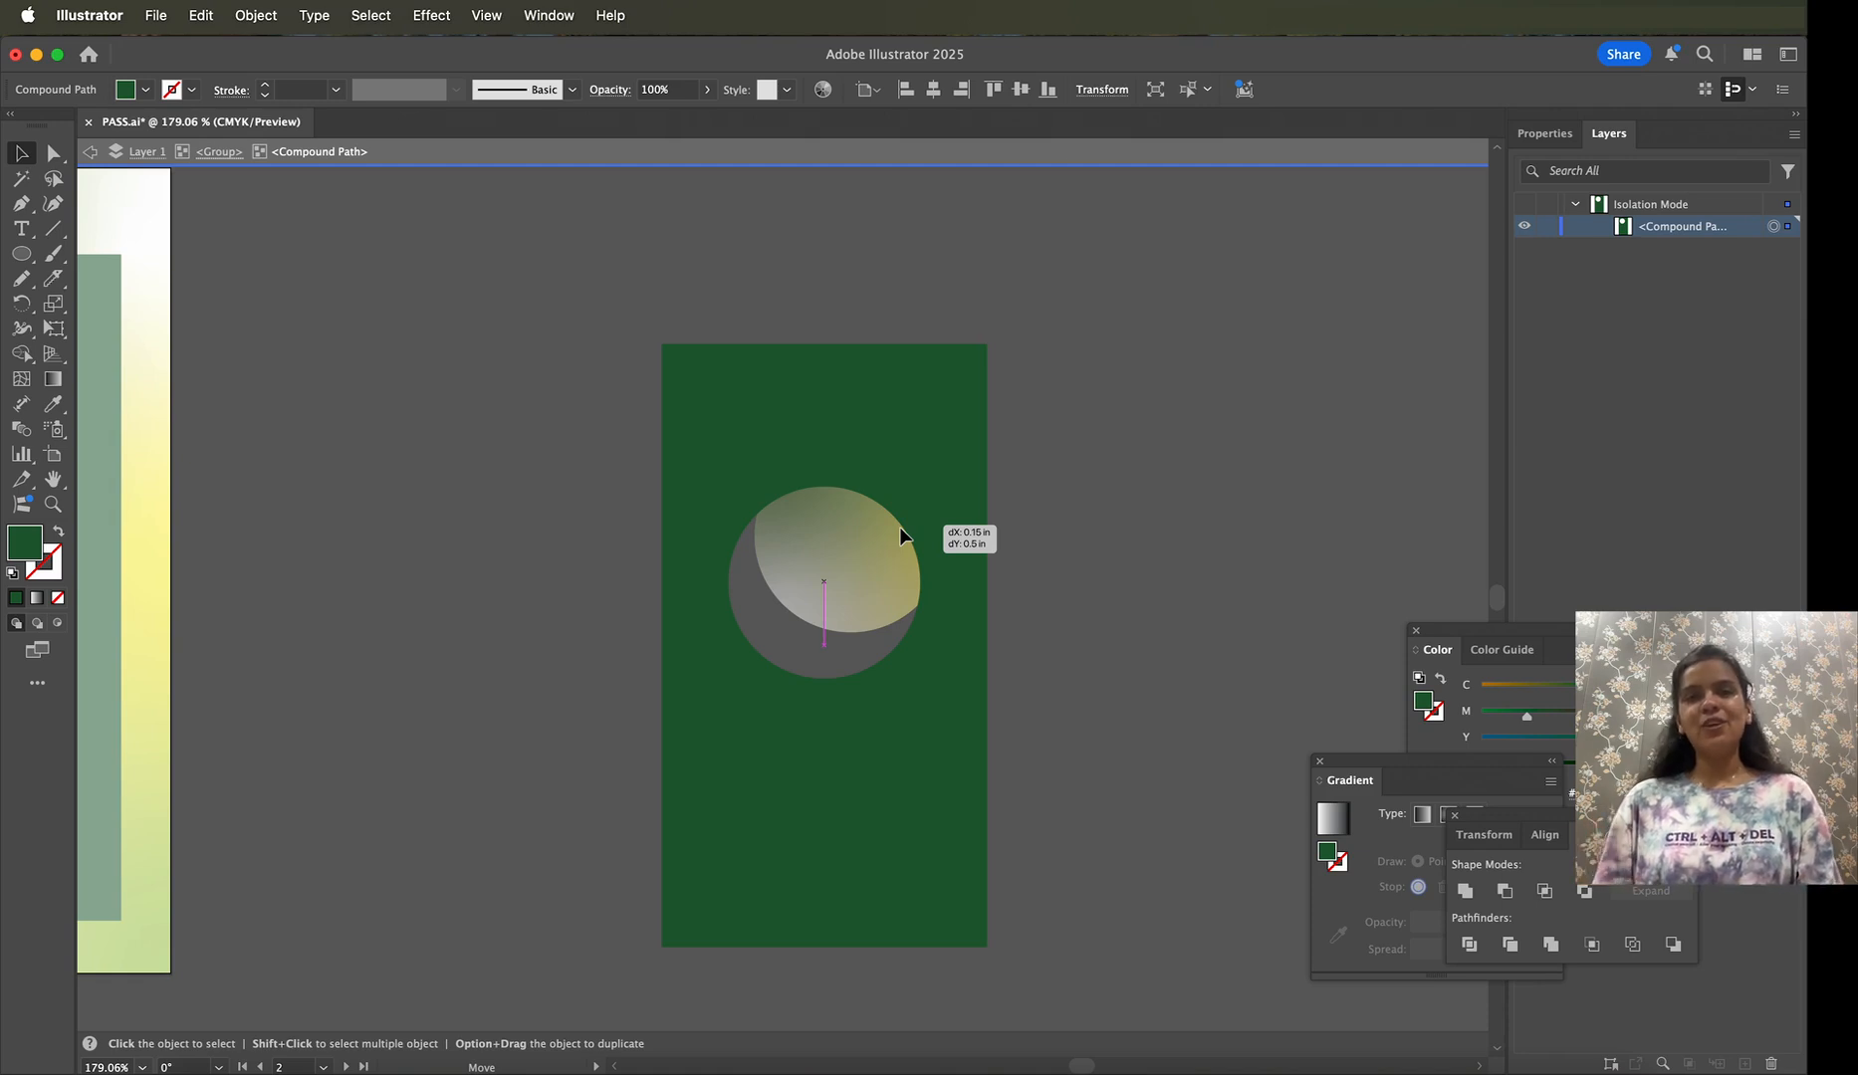
{"action": "left_click_drag", "start_coordinate": [900, 531], "coordinate": [900, 531]}
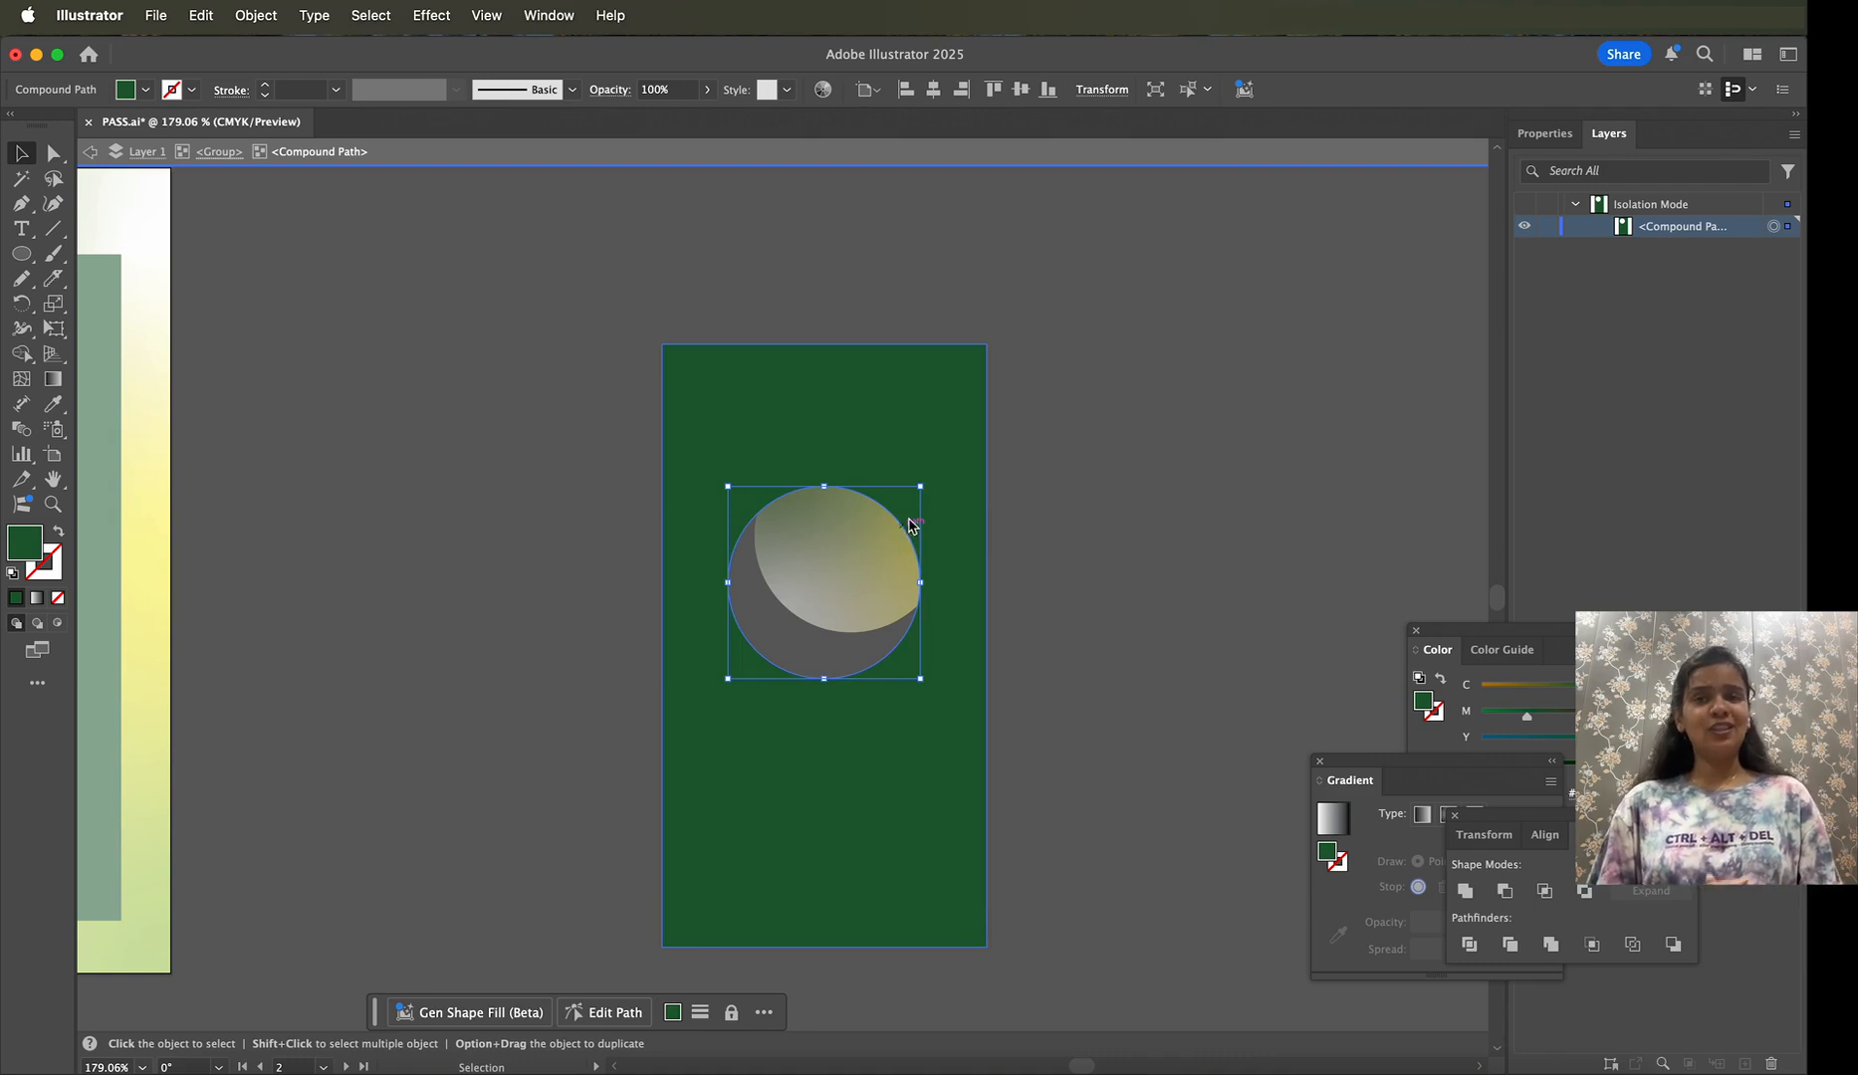
{"action": "left_click", "coordinate": [1153, 488]}
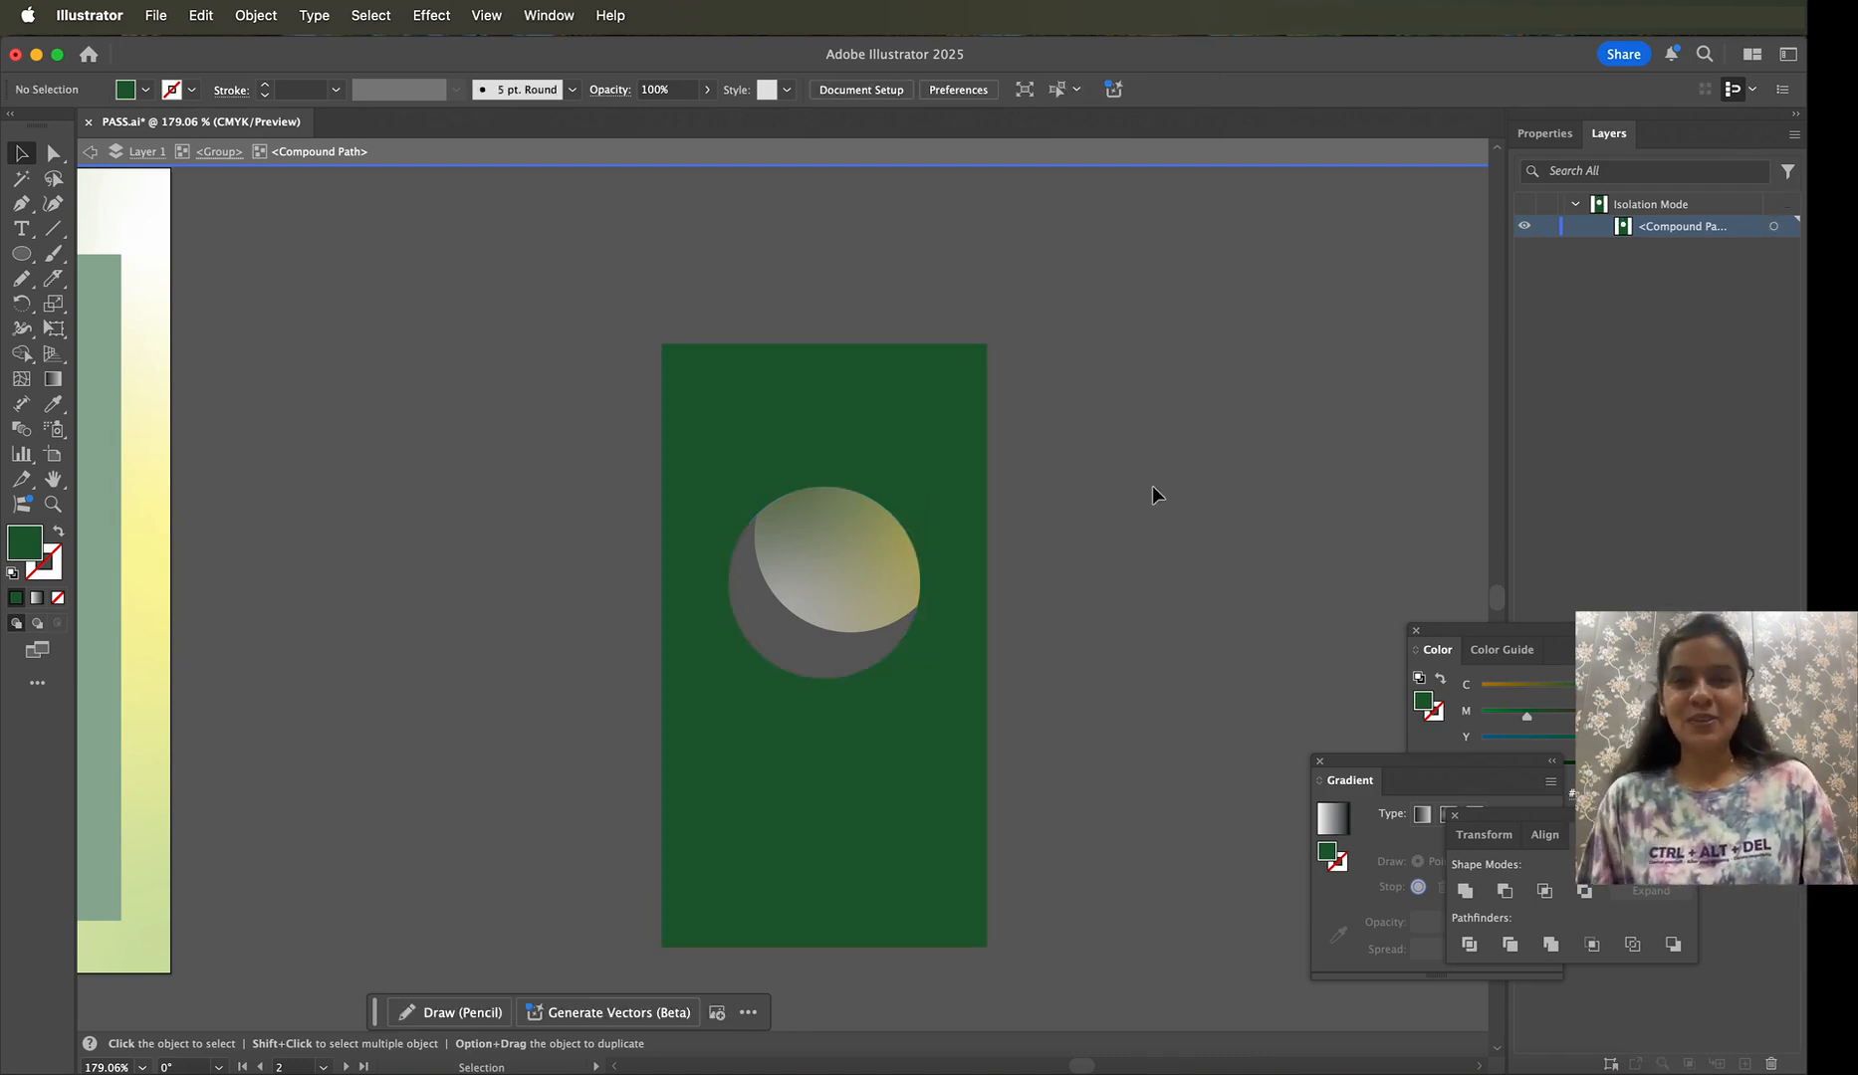